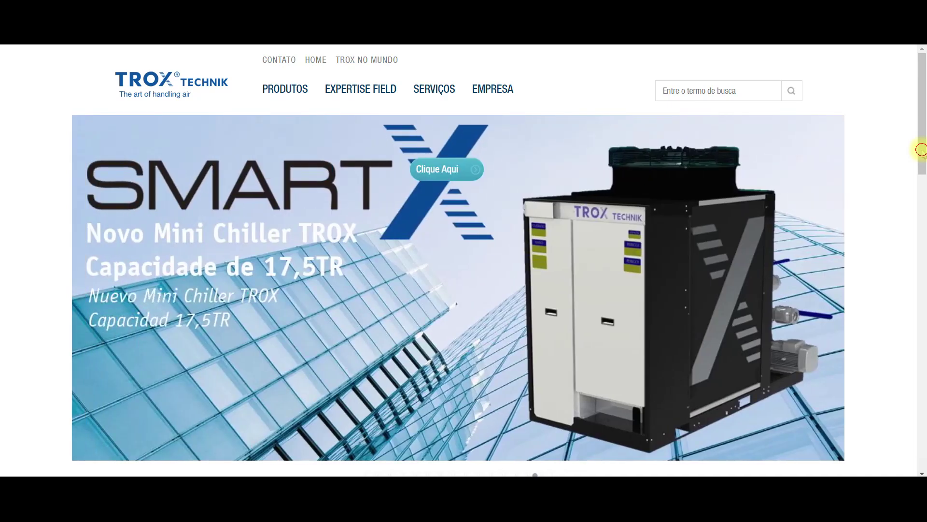
Open TROX SELECT from the TROX services section of the company website
{"action": "left_click_drag", "start_coordinate": [920, 150], "coordinate": [874, 377]}
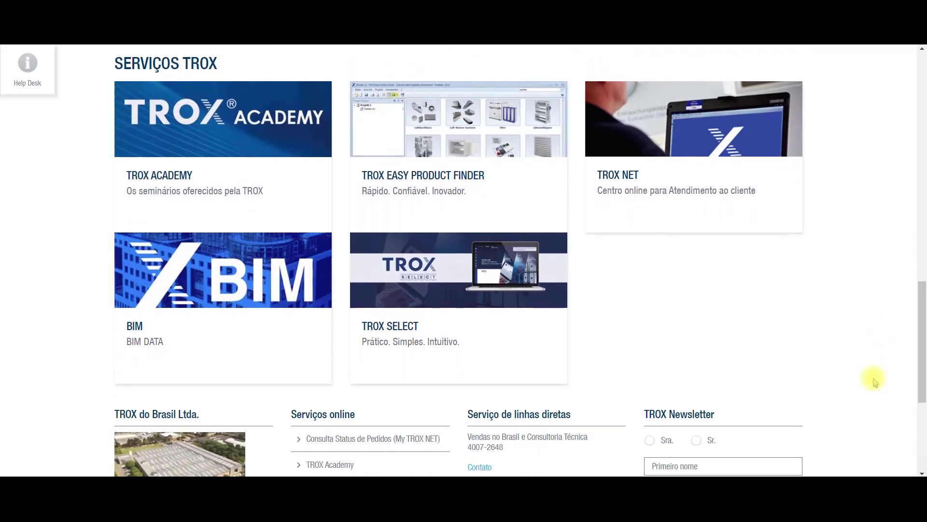
{"action": "left_click", "coordinate": [368, 268]}
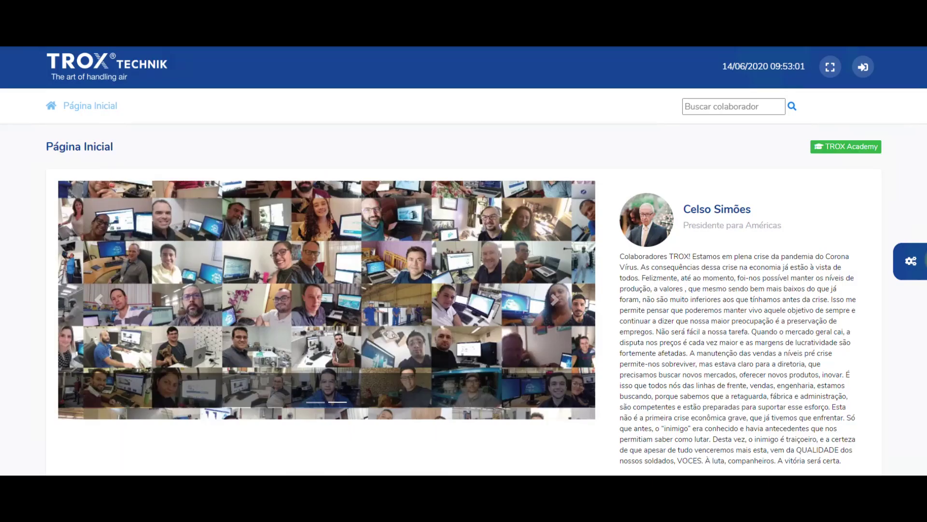
Open TROX SELECT (AHU) from the intranet's list of system links
{"action": "left_click", "coordinate": [916, 262]}
{"action": "left_click_drag", "start_coordinate": [920, 263], "coordinate": [922, 372]}
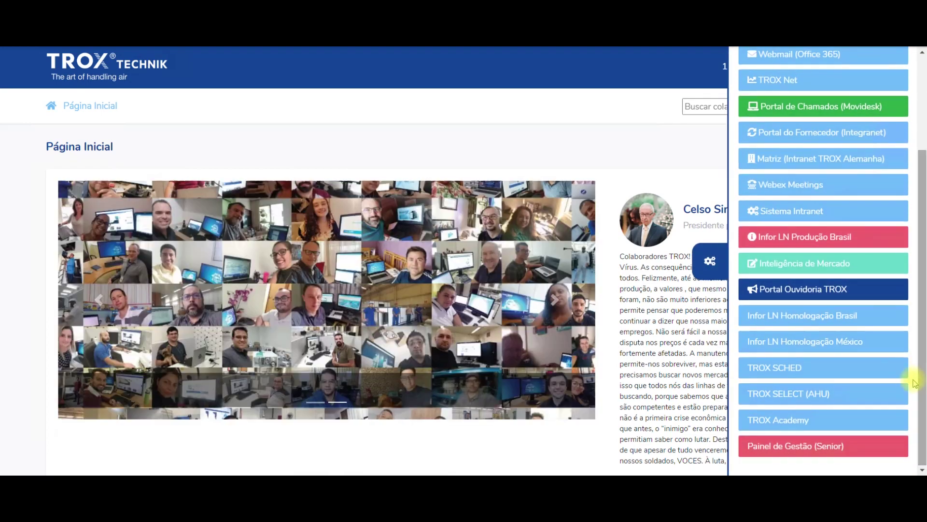
{"action": "left_click", "coordinate": [860, 392]}
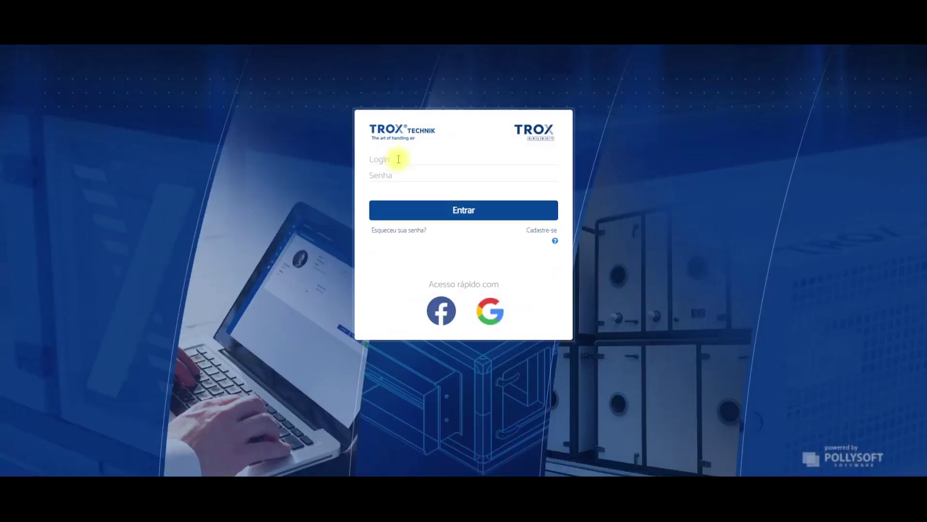
Log in to TROX Select with the account e-mail and password
{"action": "left_click", "coordinate": [399, 159]}
{"action": "left_click", "coordinate": [404, 182]}
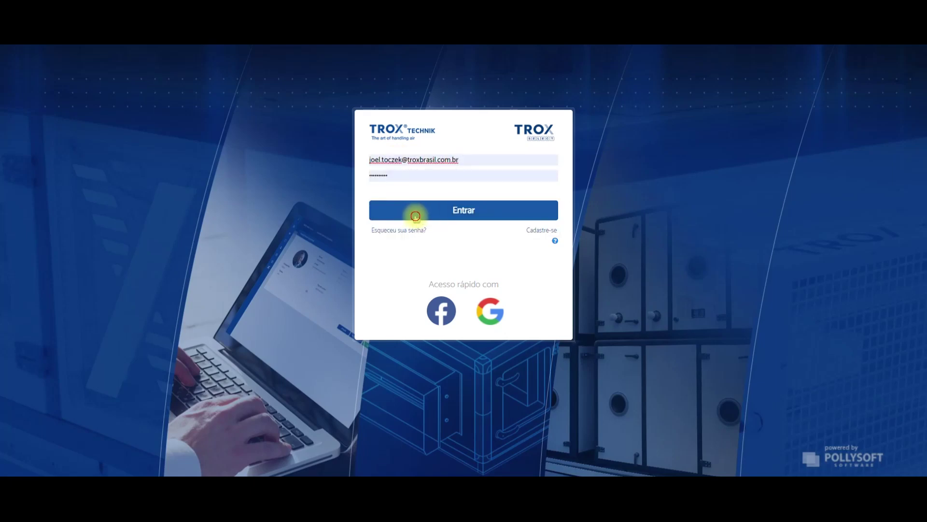
{"action": "left_click", "coordinate": [416, 216]}
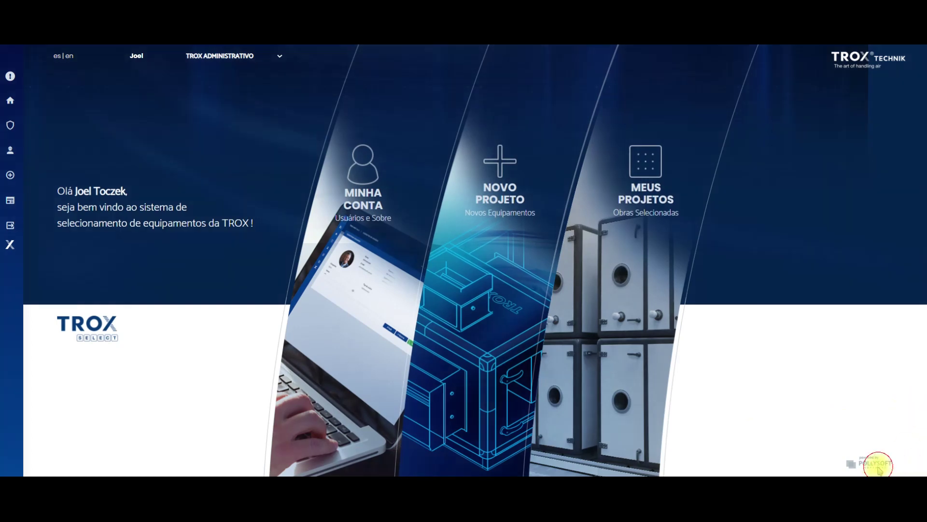
Open the TROX Select manual to view it, and close it again
{"action": "mouse_move", "coordinate": [20, 79]}
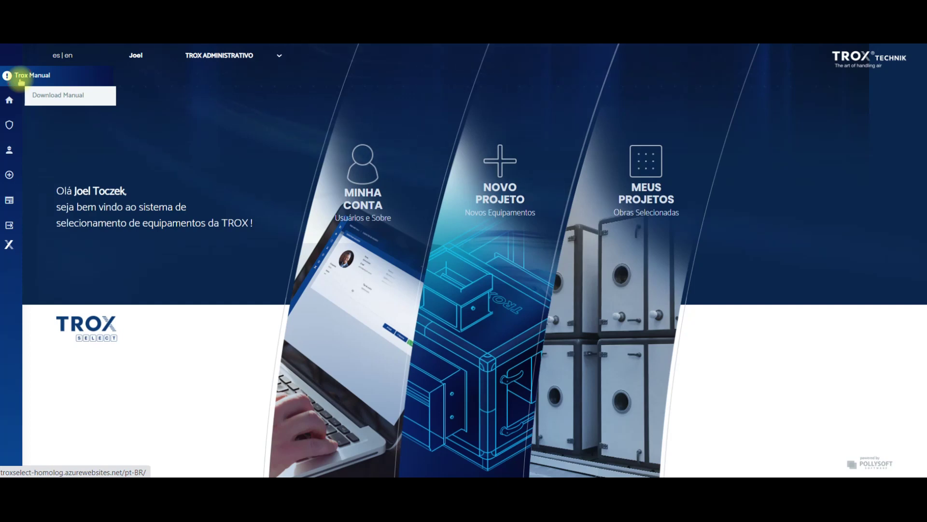
{"action": "left_click", "coordinate": [68, 93]}
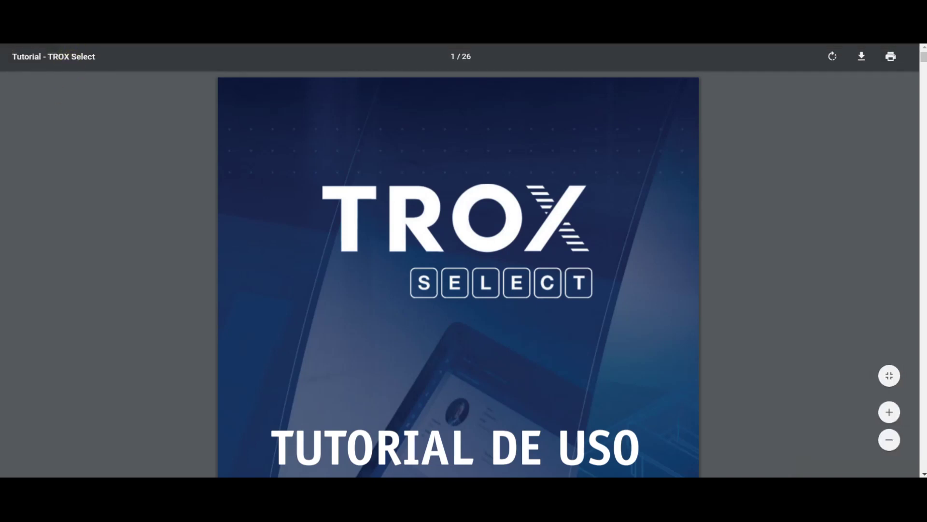
{"action": "key", "text": "ctrl+w"}
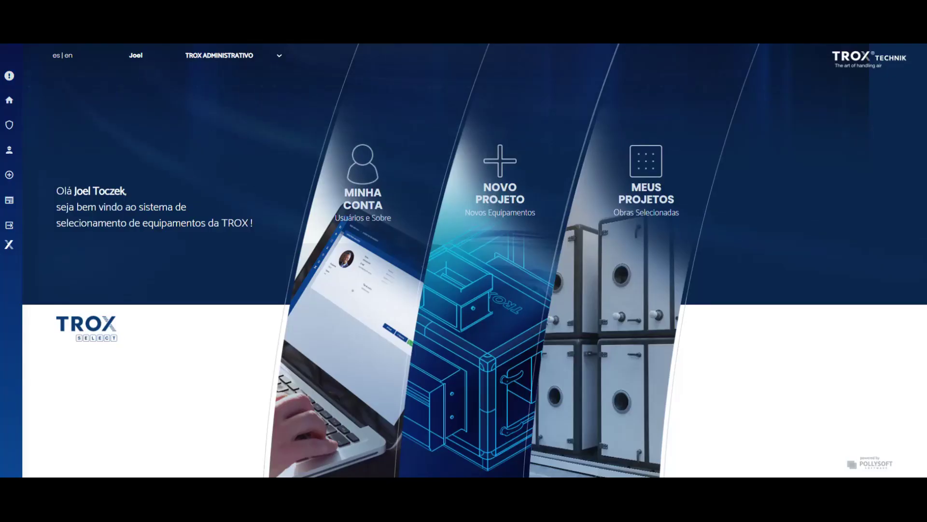
View the product catalogues (Catálagos) and the saved projects list (Meus Projetos), returning to the home page from each
{"action": "mouse_move", "coordinate": [19, 175]}
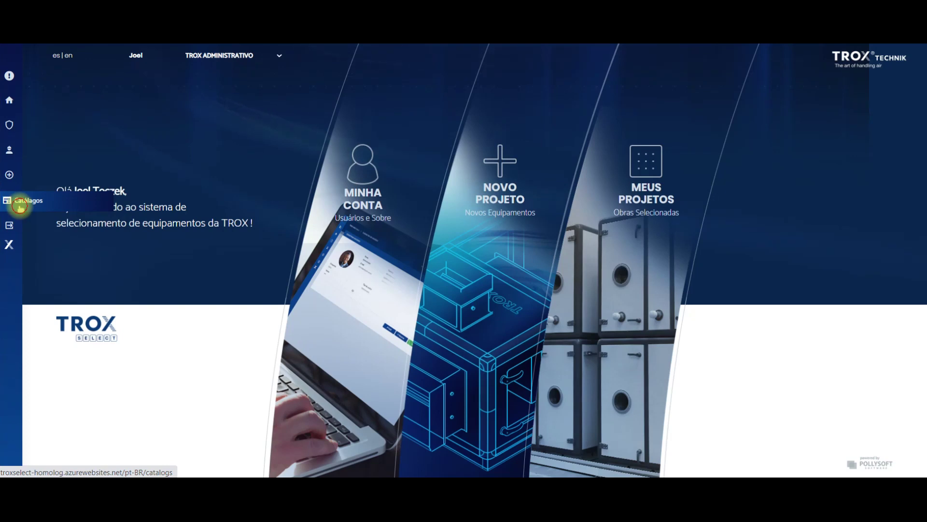
{"action": "left_click", "coordinate": [19, 206]}
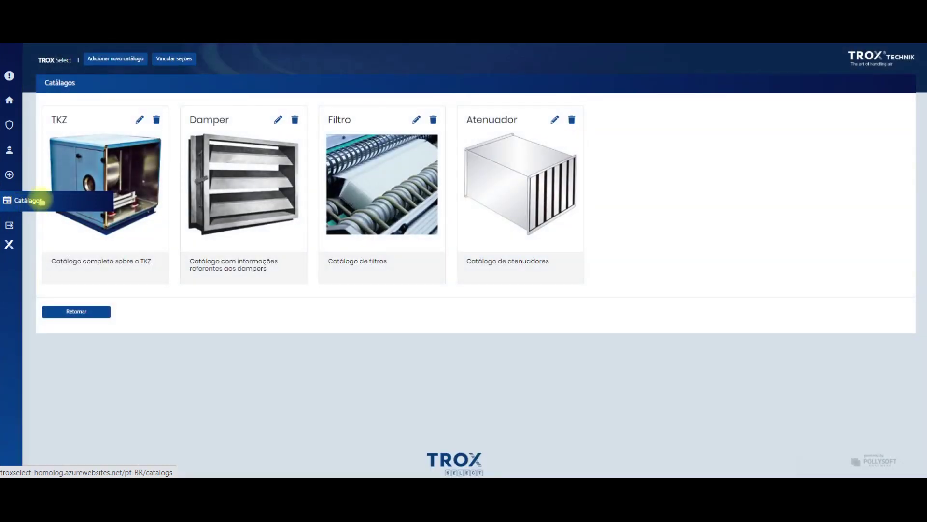
{"action": "left_click", "coordinate": [17, 102]}
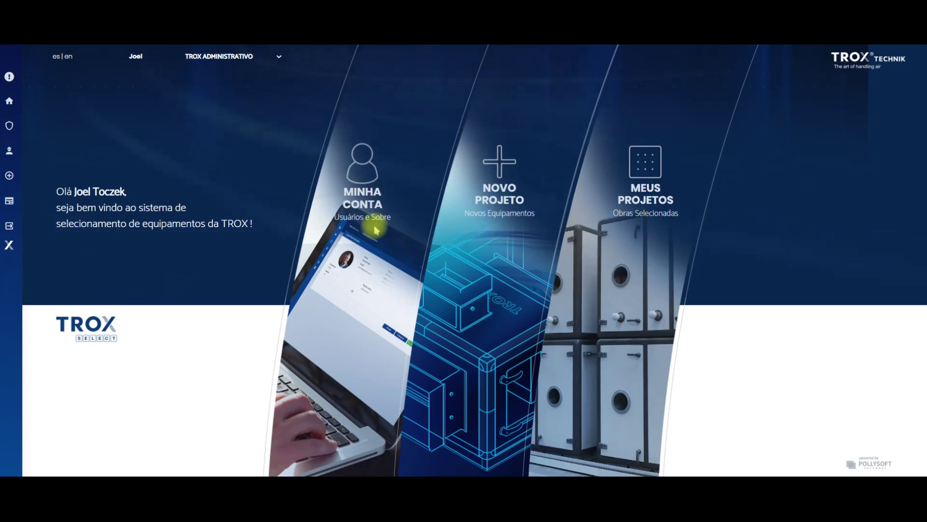
{"action": "left_click", "coordinate": [632, 203]}
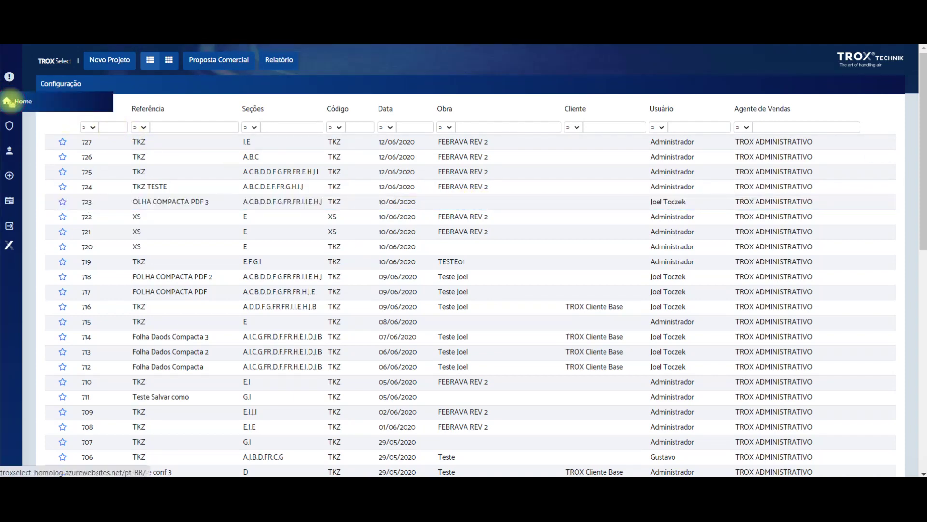
{"action": "left_click", "coordinate": [8, 101]}
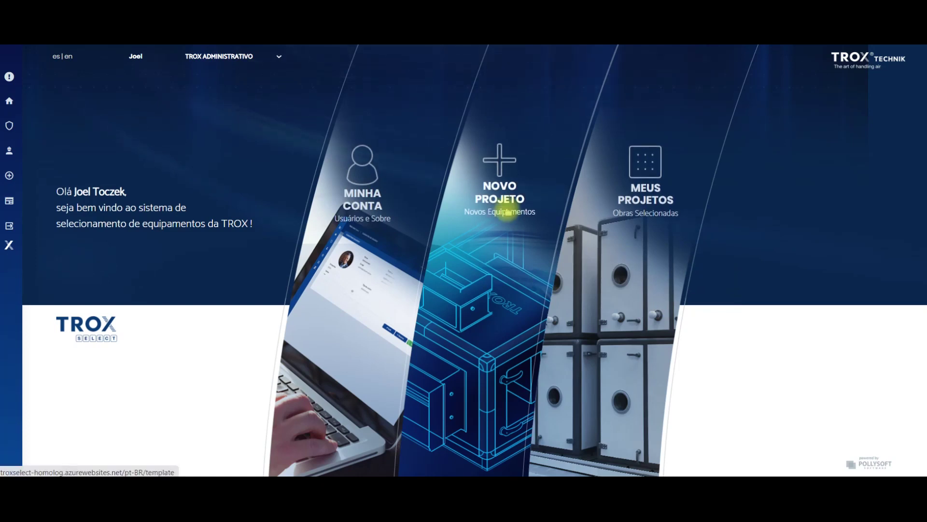
Start a new project with the TKZ equipment and check its predefined configurations
{"action": "left_click", "coordinate": [506, 201]}
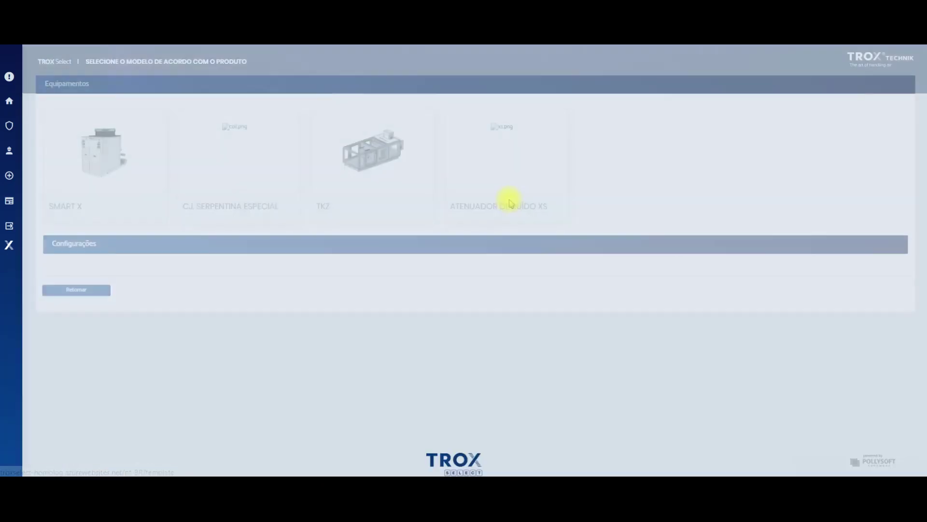
{"action": "left_click", "coordinate": [400, 149]}
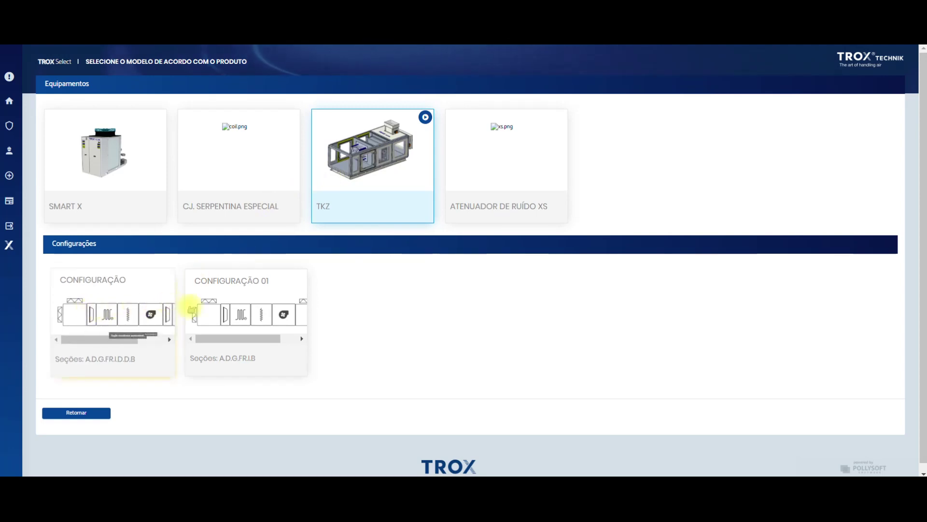
{"action": "left_click", "coordinate": [141, 316]}
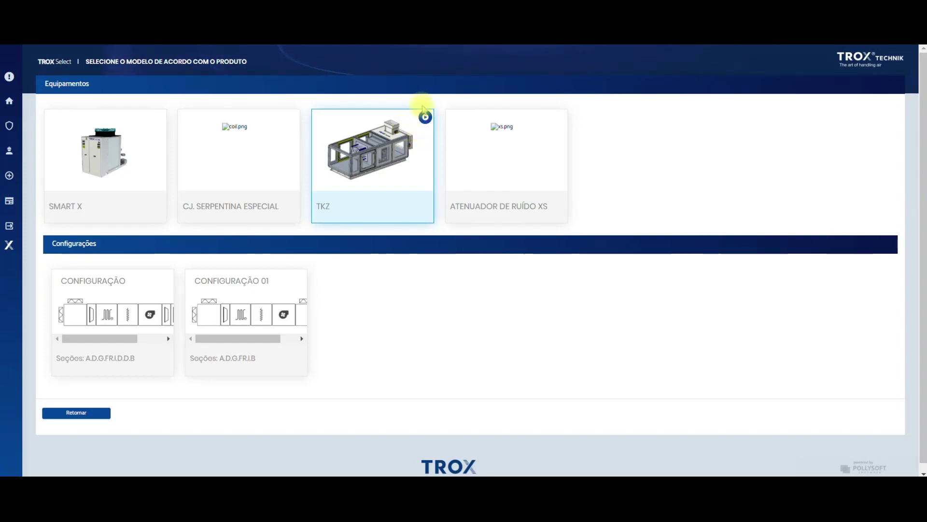
{"action": "left_click", "coordinate": [425, 119]}
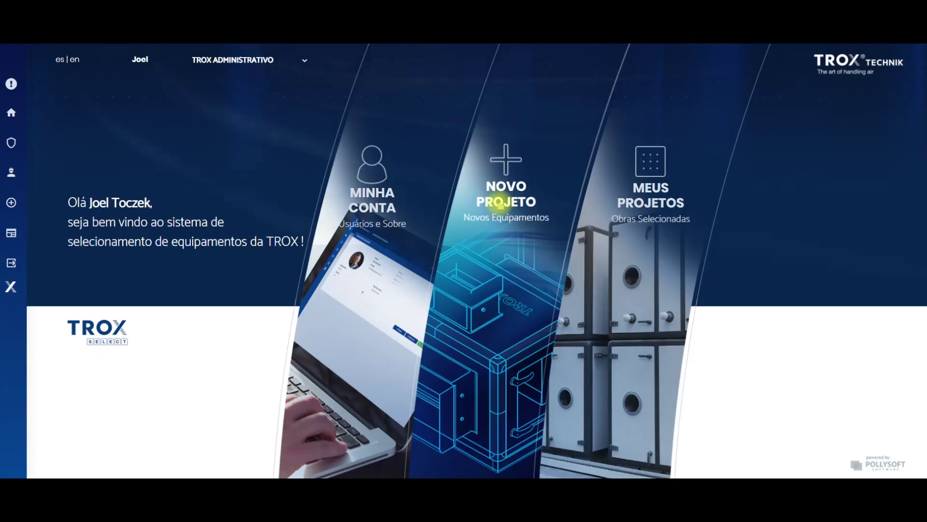
Create a new project for the TKZ equipment without using a predefined configuration
{"action": "left_click", "coordinate": [501, 202]}
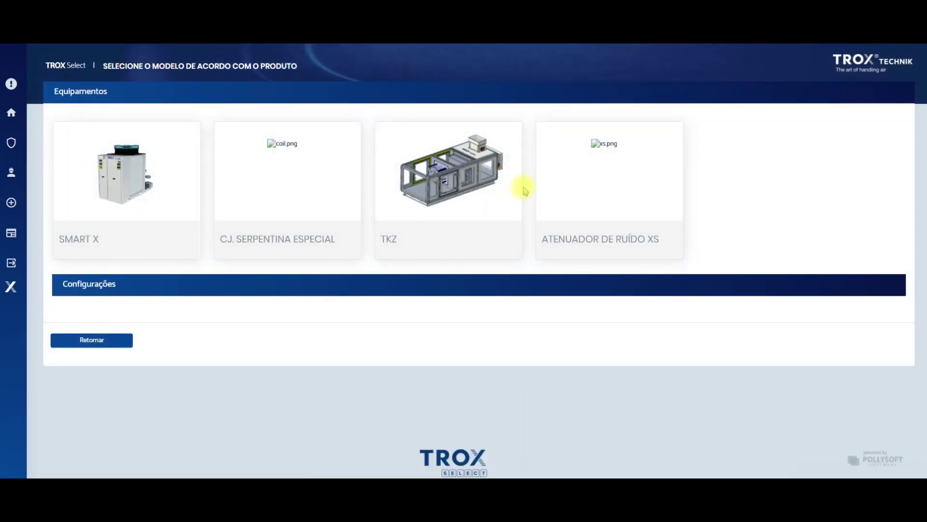
{"action": "left_click", "coordinate": [460, 168]}
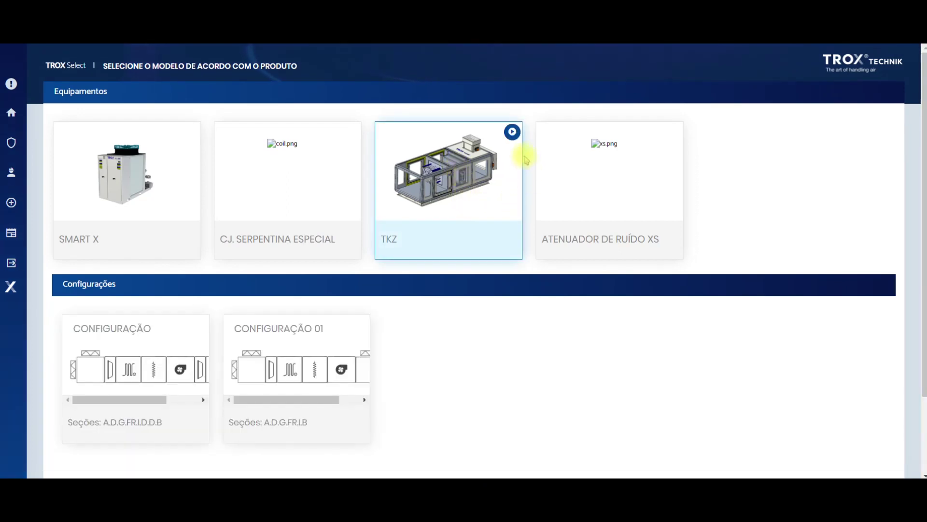
{"action": "left_click", "coordinate": [512, 131]}
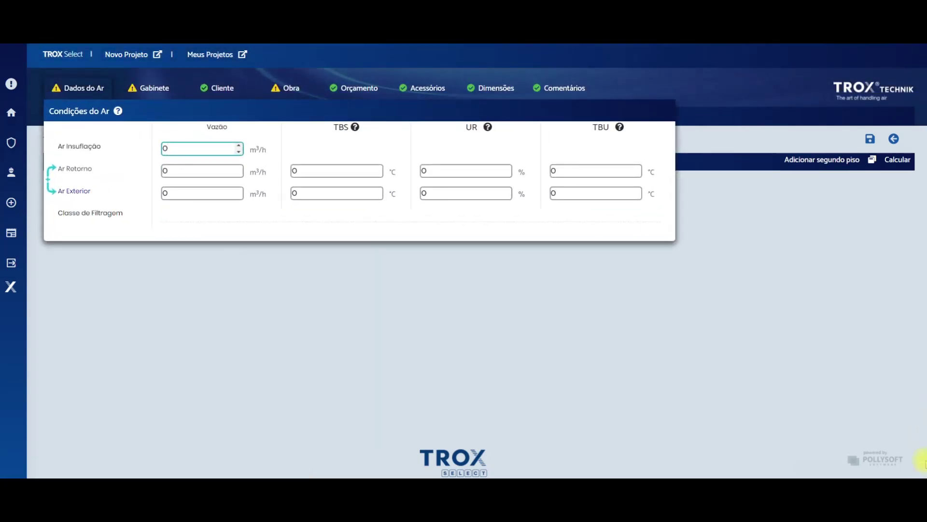
{"action": "left_click", "coordinate": [893, 469]}
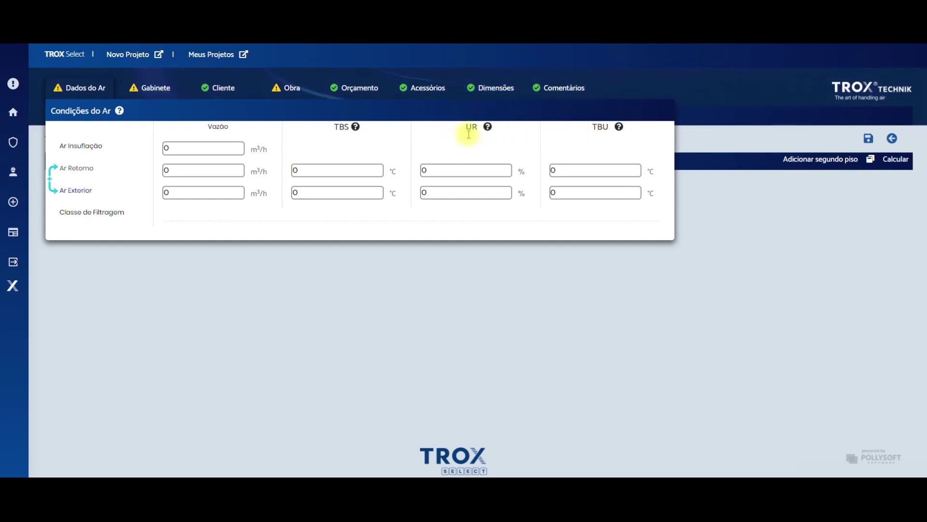
Set the supply air (Ar Insuflação) flow to 1000 m³/h and the return air (Ar Retorno) flow to 500 m³/h
{"action": "left_click", "coordinate": [210, 147]}
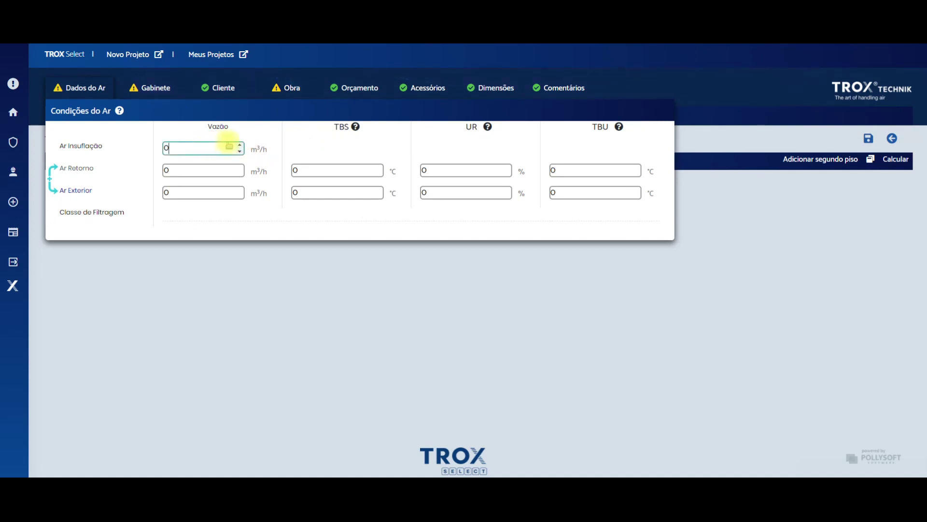
{"action": "key", "text": "BackSpace"}
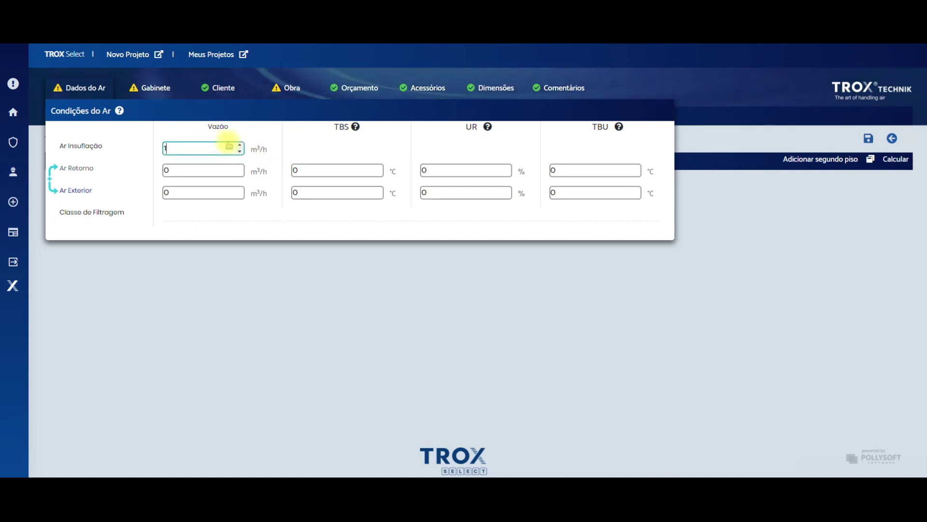
{"action": "left_click", "coordinate": [188, 170]}
{"action": "left_click", "coordinate": [192, 195]}
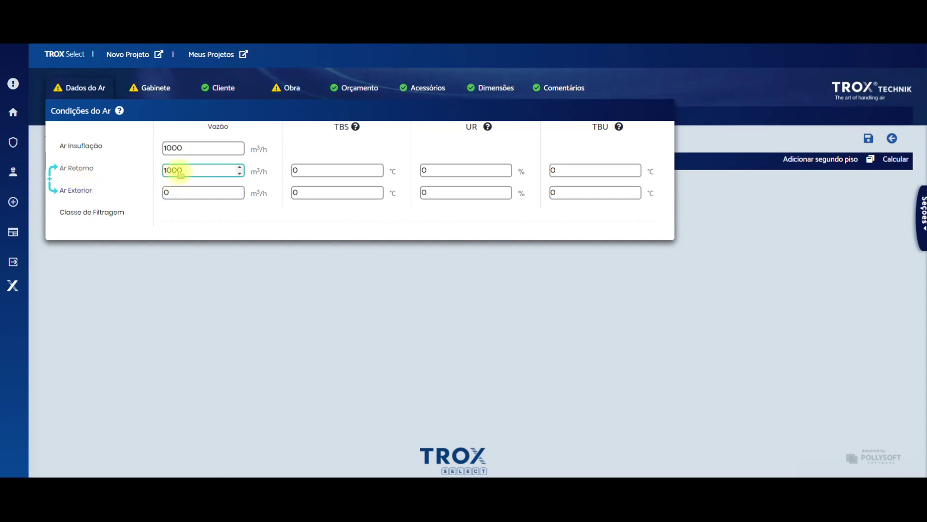
{"action": "key", "text": "BackSpace"}
{"action": "key", "text": "BackSpace"}
{"action": "key", "text": "BackSpace"}
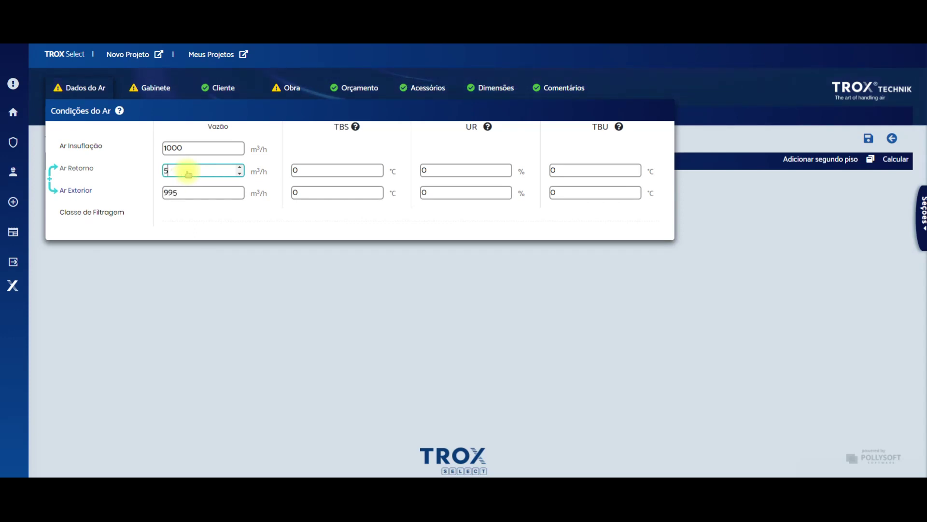
Set TBS to 23 °C for both return and exterior air, with UR at 40% for return and 60% for exterior
{"action": "left_click", "coordinate": [299, 170]}
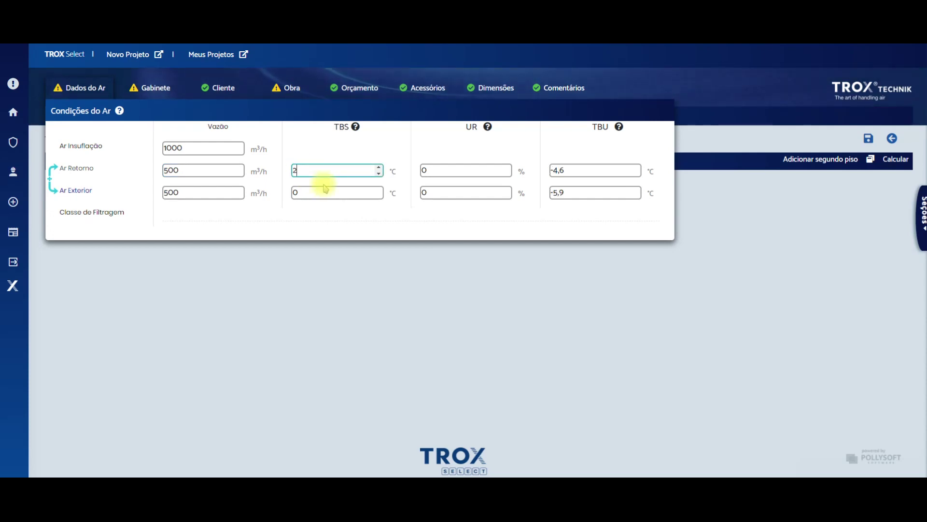
{"action": "left_click", "coordinate": [327, 193]}
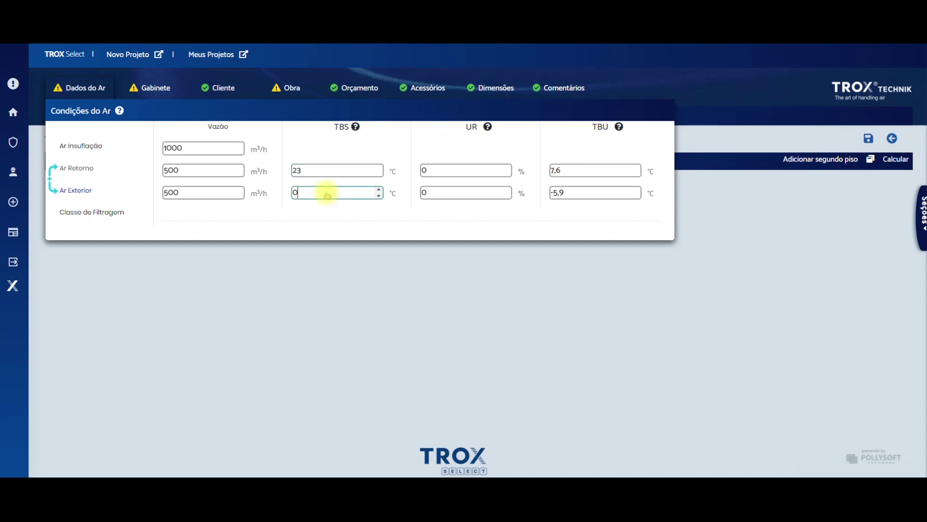
{"action": "left_click", "coordinate": [449, 171]}
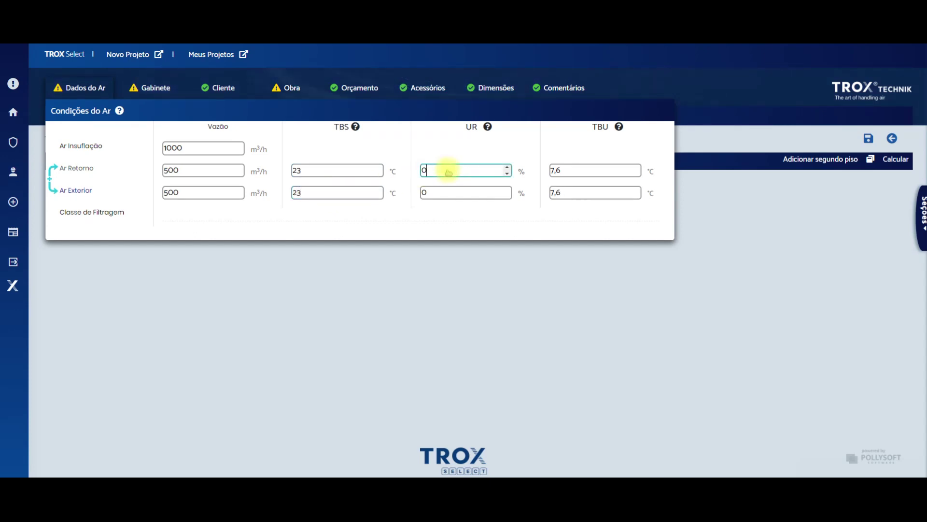
{"action": "type", "text": "40"}
{"action": "left_click", "coordinate": [444, 193]}
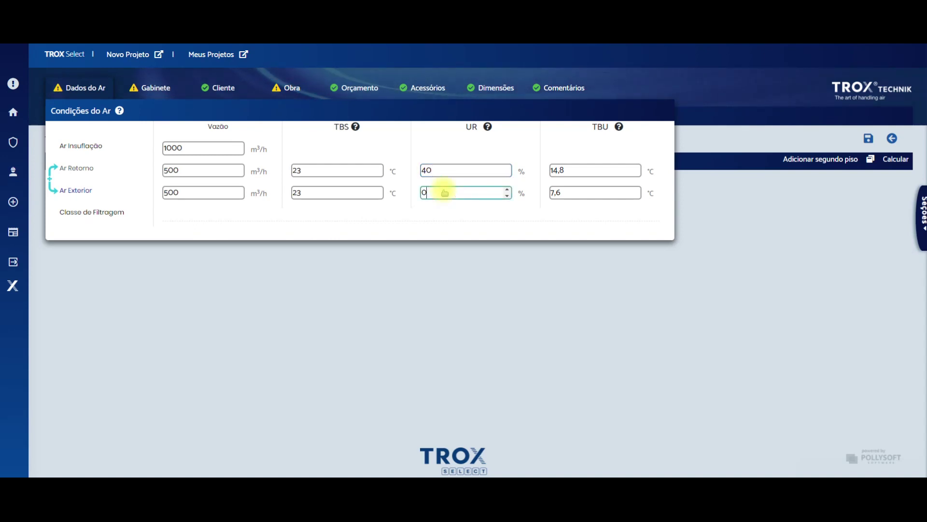
{"action": "type", "text": "6"}
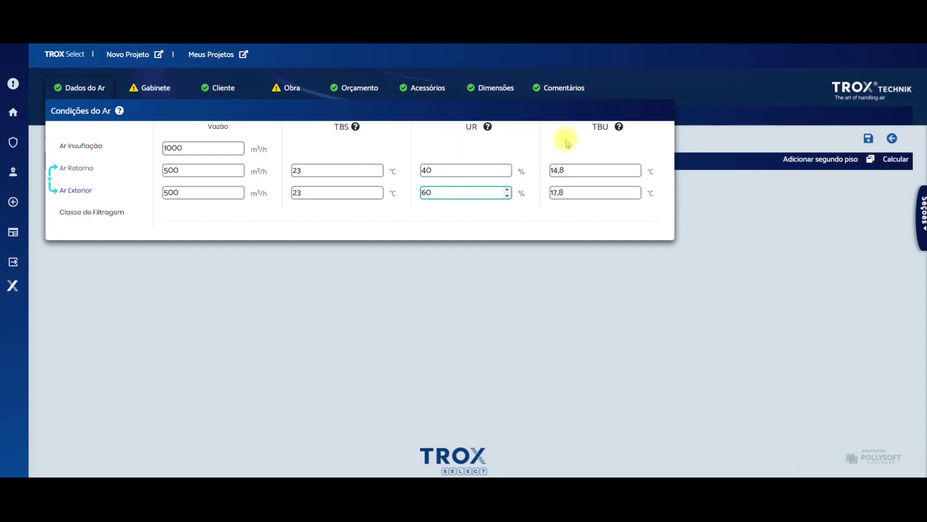
Change the wet-bulb temperature (TBU) to 116 °C for return air and 14 °C for exterior air
{"action": "left_click", "coordinate": [576, 170]}
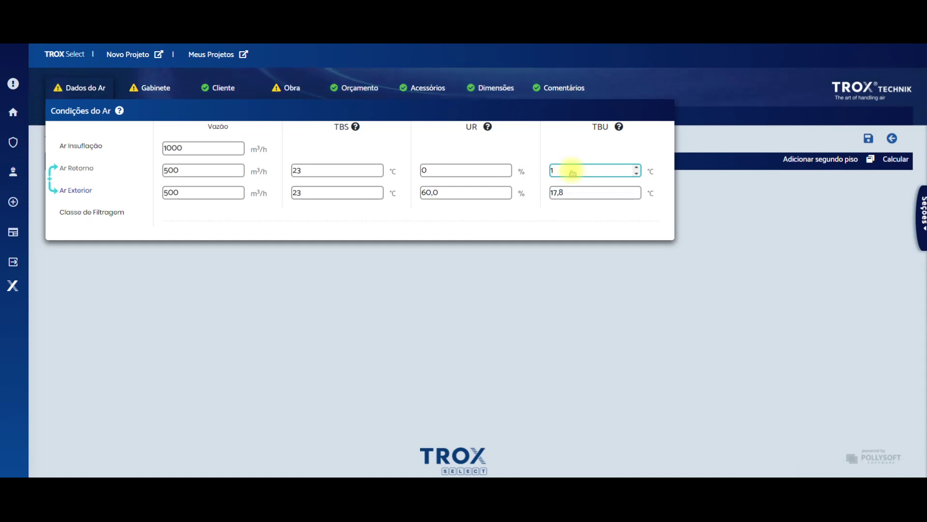
{"action": "type", "text": "6"}
{"action": "left_click", "coordinate": [431, 170]}
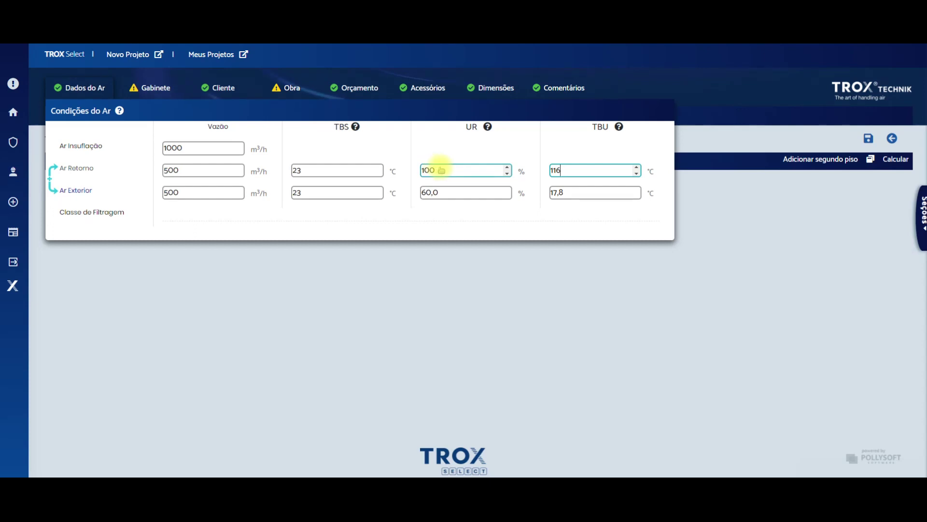
{"action": "left_click", "coordinate": [574, 196]}
{"action": "key", "text": "BackSpace"}
{"action": "key", "text": "BackSpace"}
{"action": "key", "text": "BackSpace"}
{"action": "key", "text": "BackSpace"}
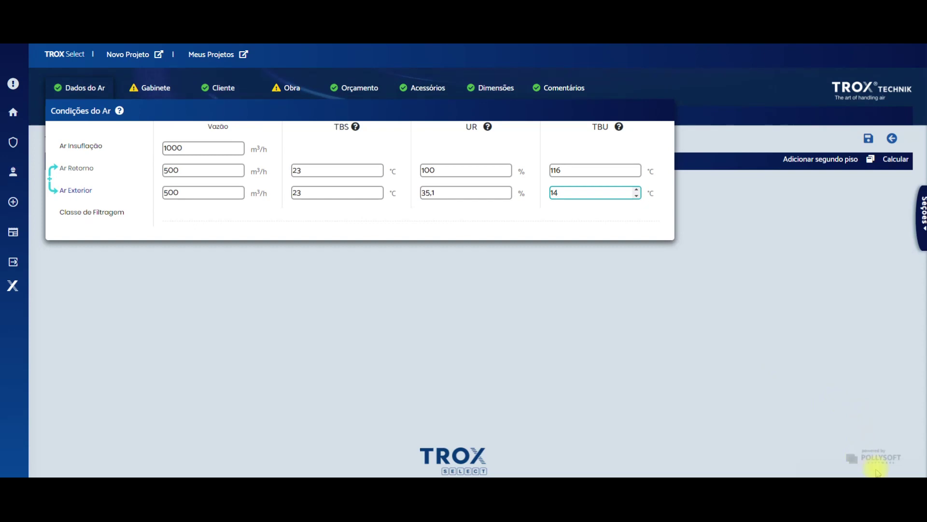
Set the cabinet's Local Instalação to Interno (Abrigado) (Padrão TROX) and Acabamento Externo to Prepintado Branco RAL9003 (Padrão TROX)
{"action": "left_click", "coordinate": [151, 88]}
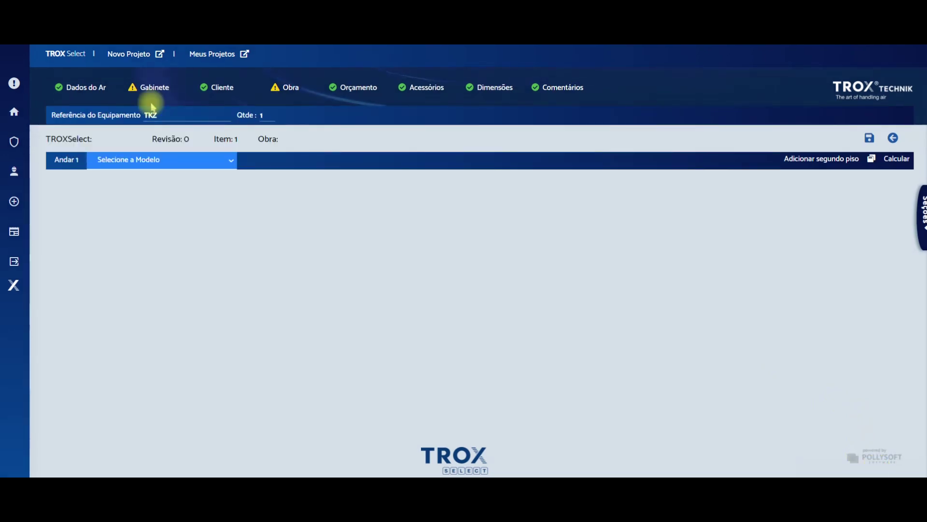
{"action": "left_click", "coordinate": [153, 91]}
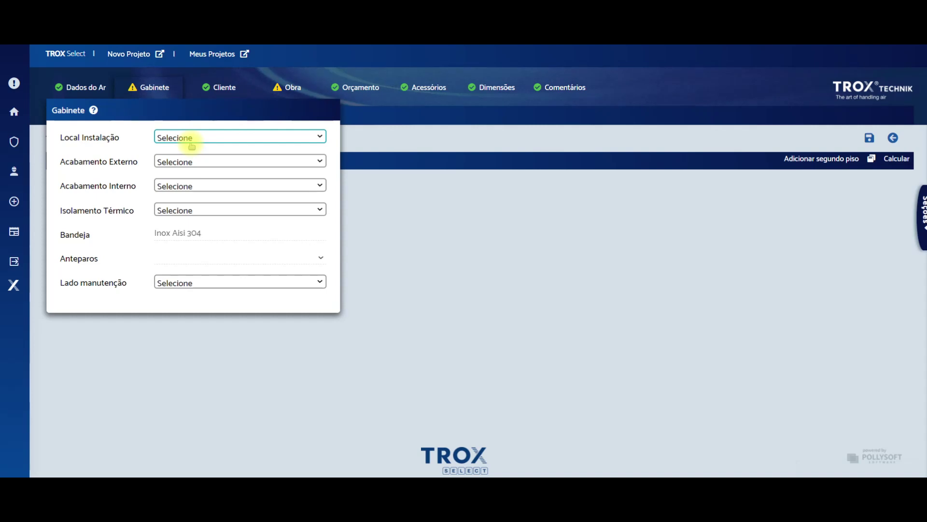
{"action": "left_click", "coordinate": [320, 136]}
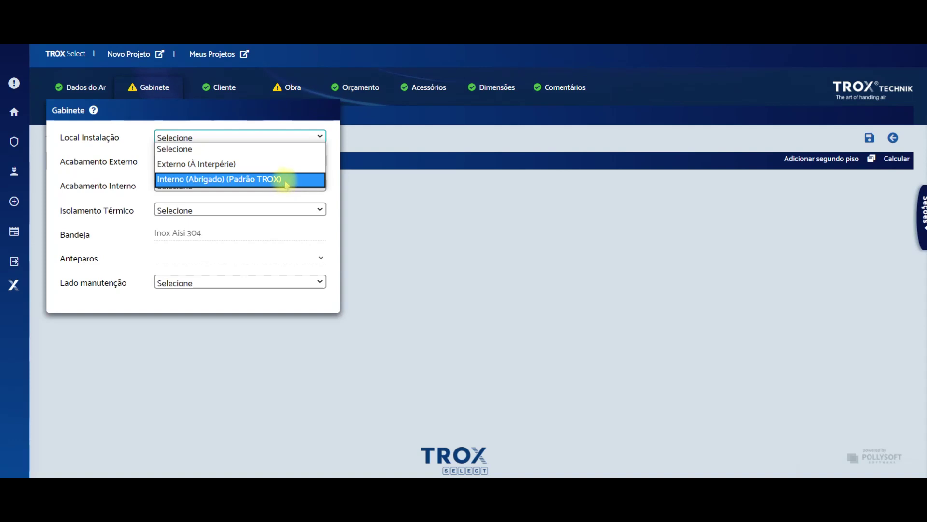
{"action": "left_click", "coordinate": [303, 178]}
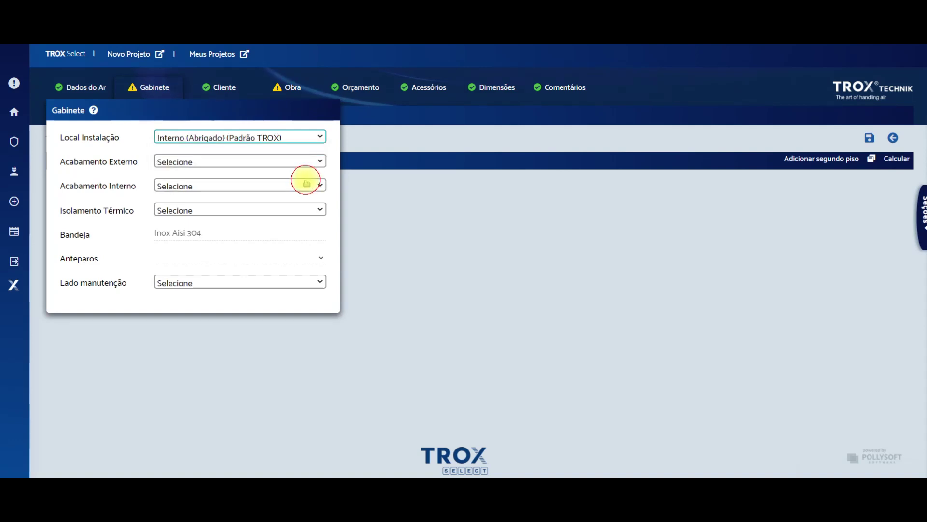
{"action": "left_click", "coordinate": [316, 159]}
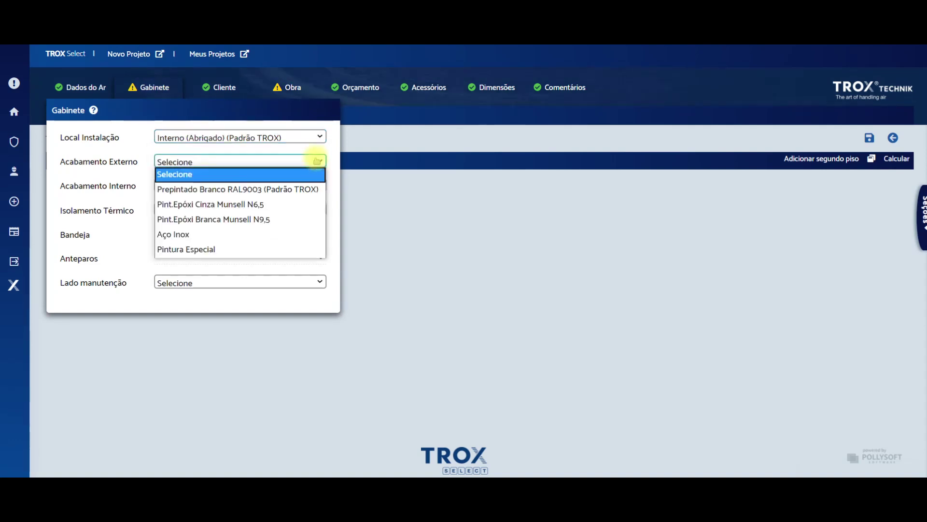
{"action": "left_click", "coordinate": [297, 188]}
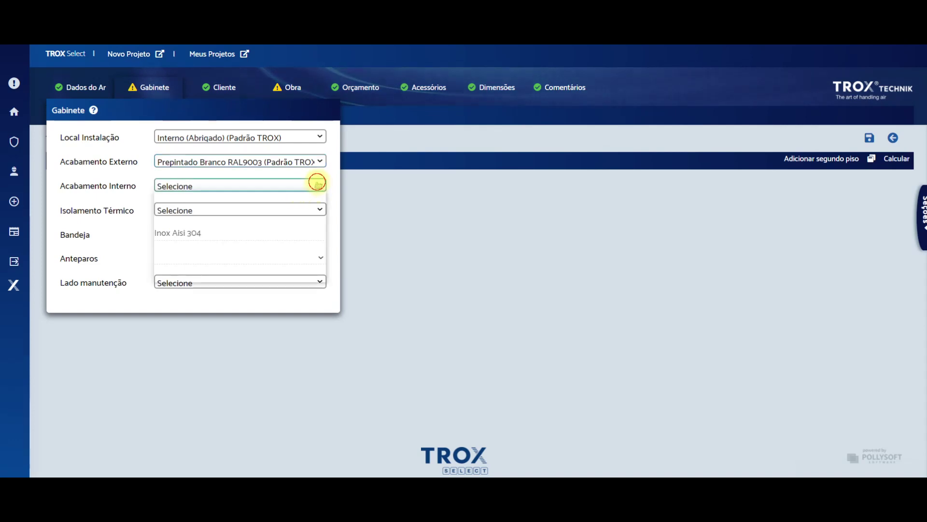
Set the cabinet's Acabamento Interno to Galvanizado and Isolamento Térmico to Poliuretano Inj. 42 kg/m3 (Padrão TROX)
{"action": "left_click", "coordinate": [319, 185]}
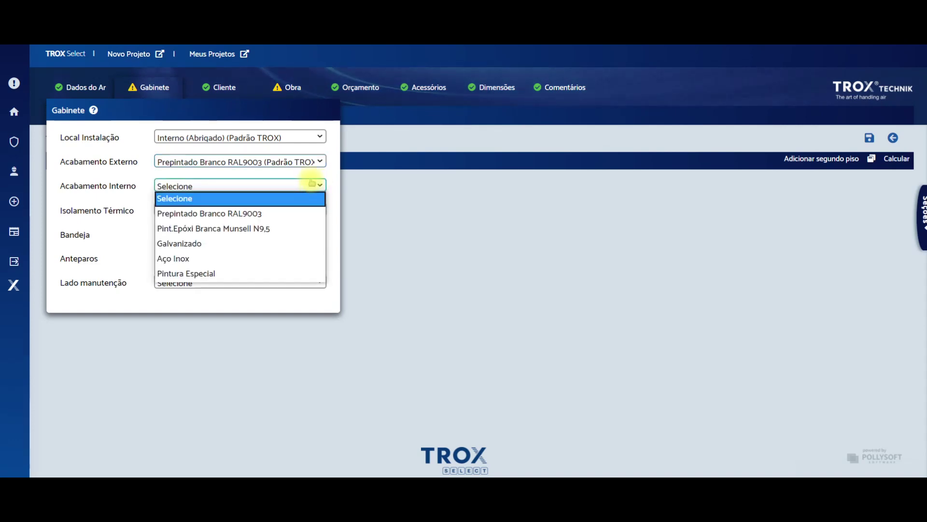
{"action": "left_click", "coordinate": [244, 244]}
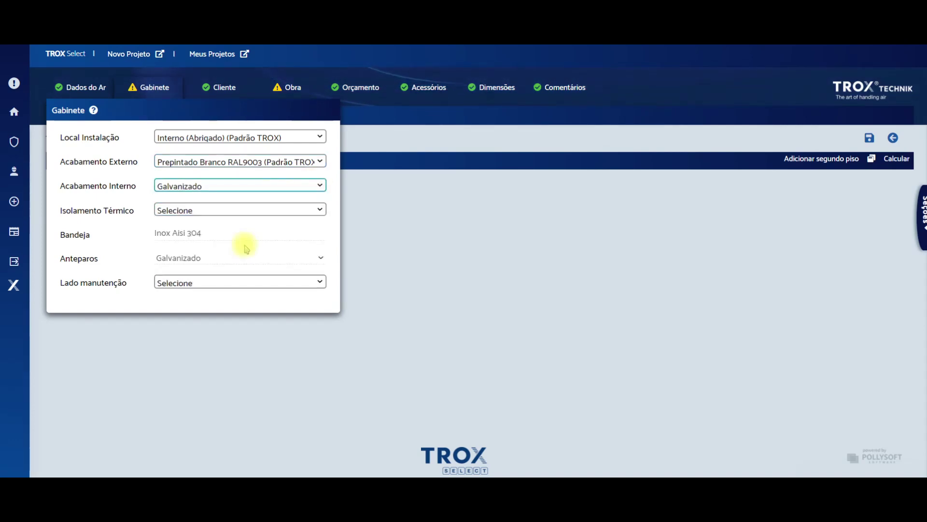
{"action": "left_click", "coordinate": [299, 211]}
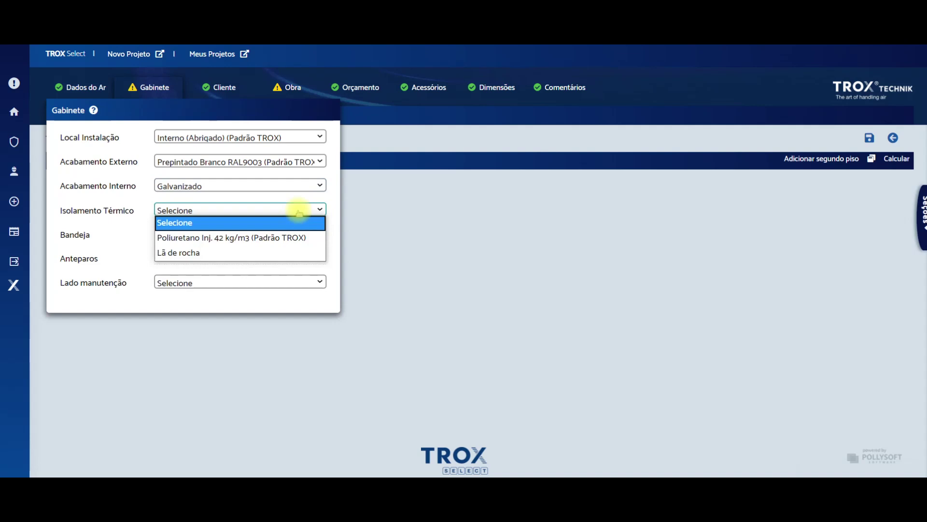
{"action": "left_click", "coordinate": [293, 238]}
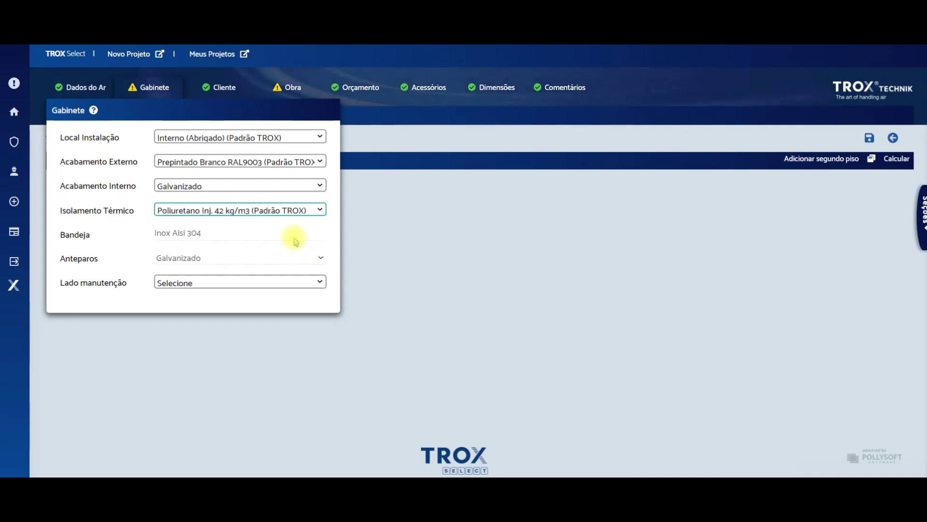
Set the cabinet's Lado manutenção to Esquerda and change Acabamento Interno to Prepintado Branco RAL9003
{"action": "left_click", "coordinate": [314, 283]}
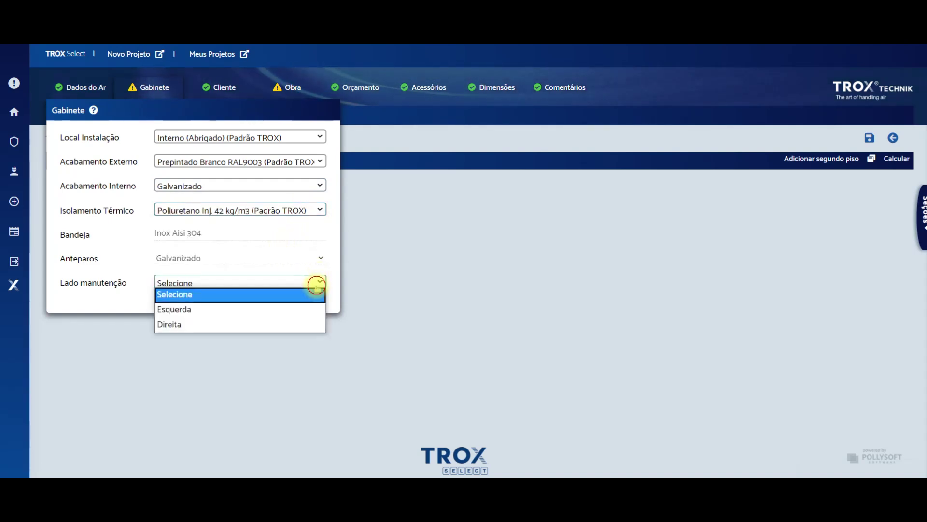
{"action": "left_click", "coordinate": [277, 311]}
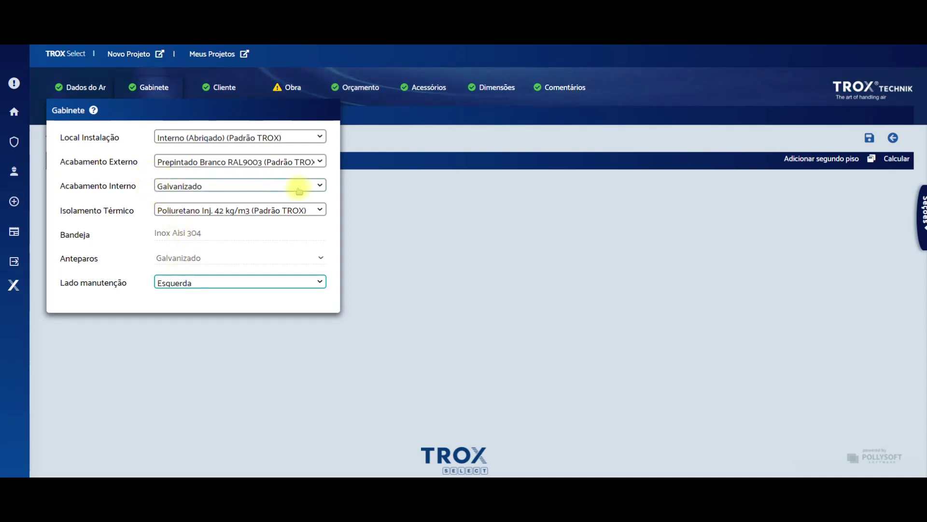
{"action": "left_click", "coordinate": [315, 185]}
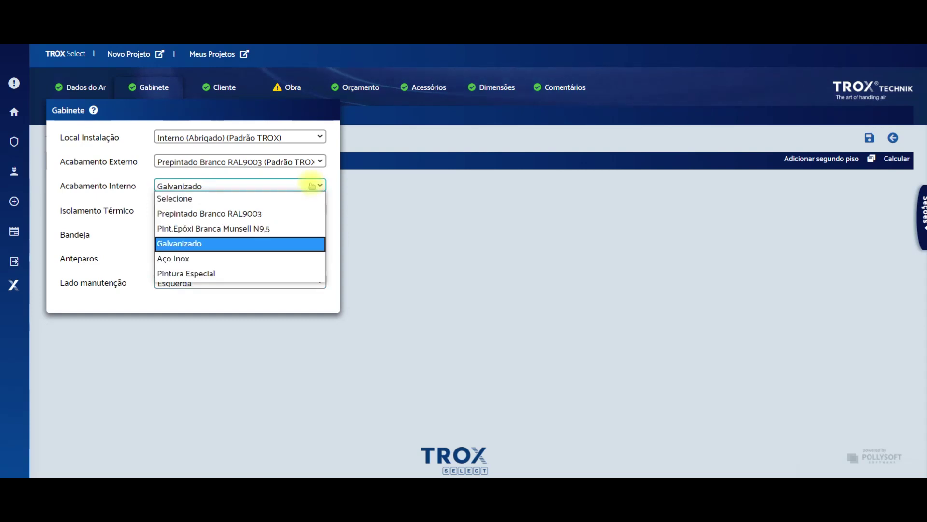
{"action": "left_click", "coordinate": [242, 213]}
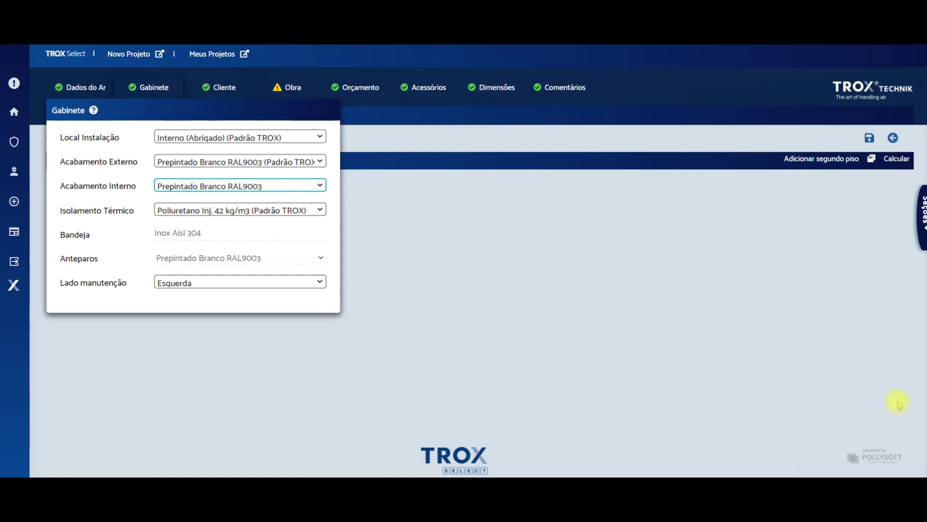
View the project's client data and the blank registration form for a new client, closing it without entering anything
{"action": "left_click", "coordinate": [220, 89]}
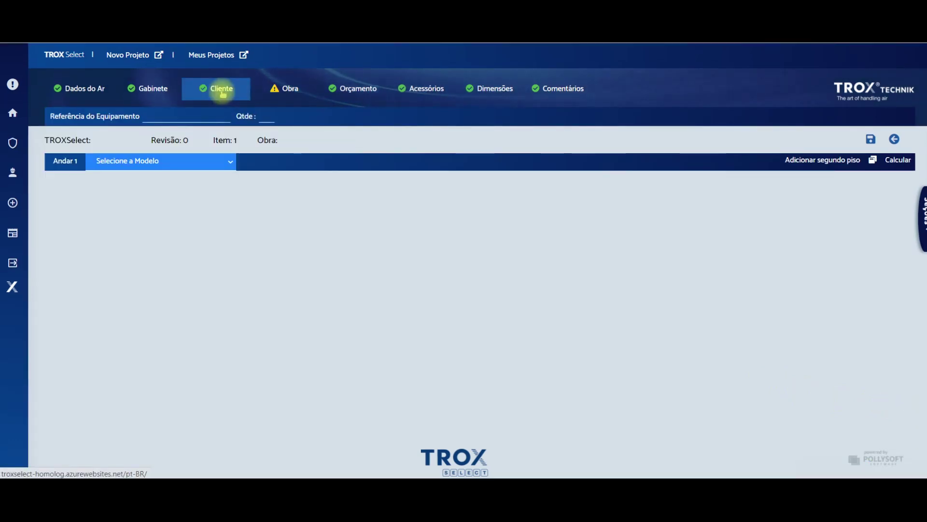
{"action": "left_click", "coordinate": [222, 93]}
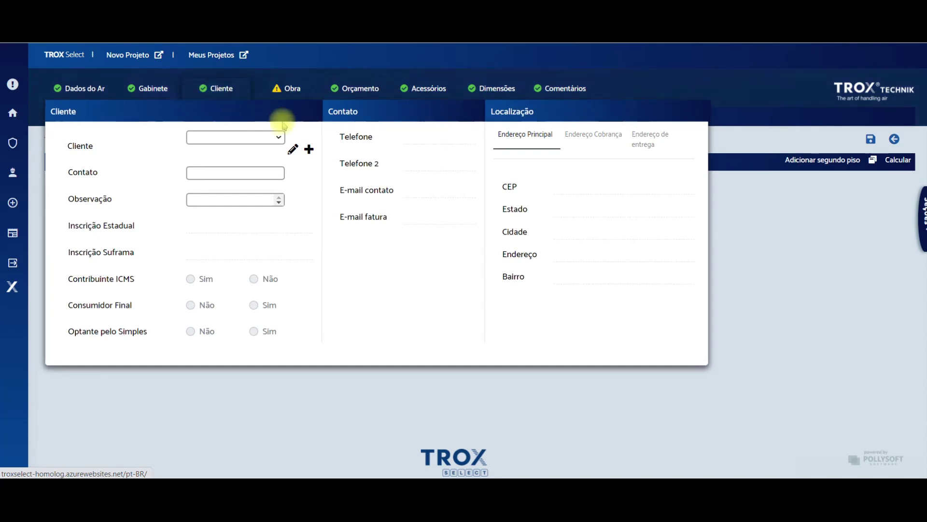
{"action": "left_click", "coordinate": [308, 150]}
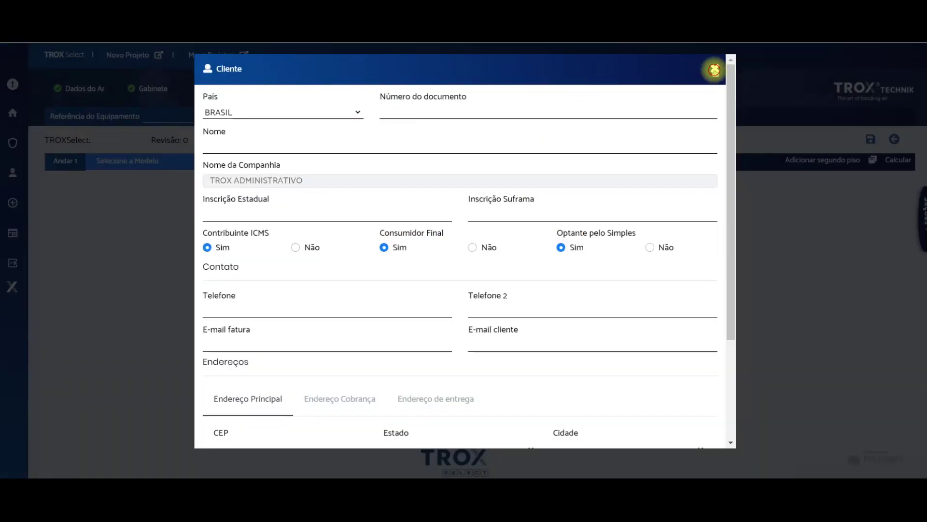
{"action": "left_click", "coordinate": [714, 70]}
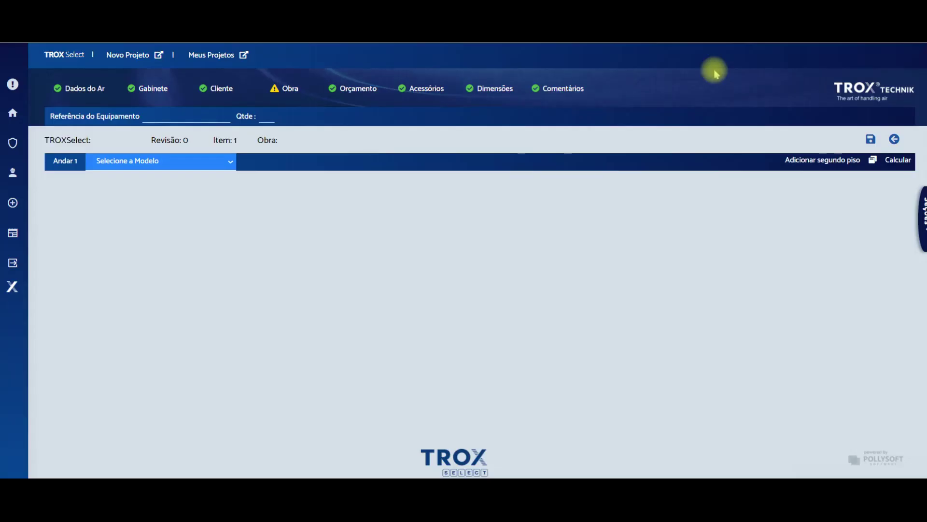
View the Obra data and the blank registration form for a new site, closing it without saving
{"action": "left_click", "coordinate": [289, 92]}
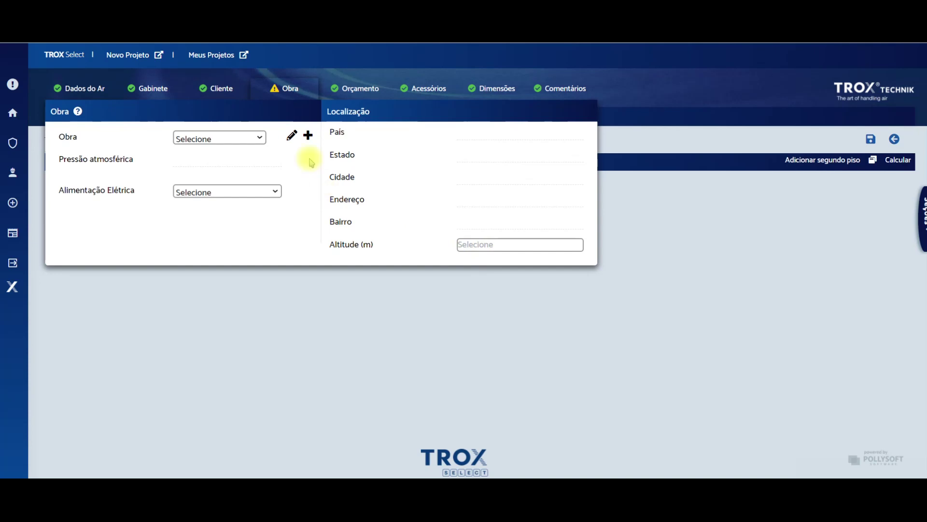
{"action": "left_click", "coordinate": [308, 136]}
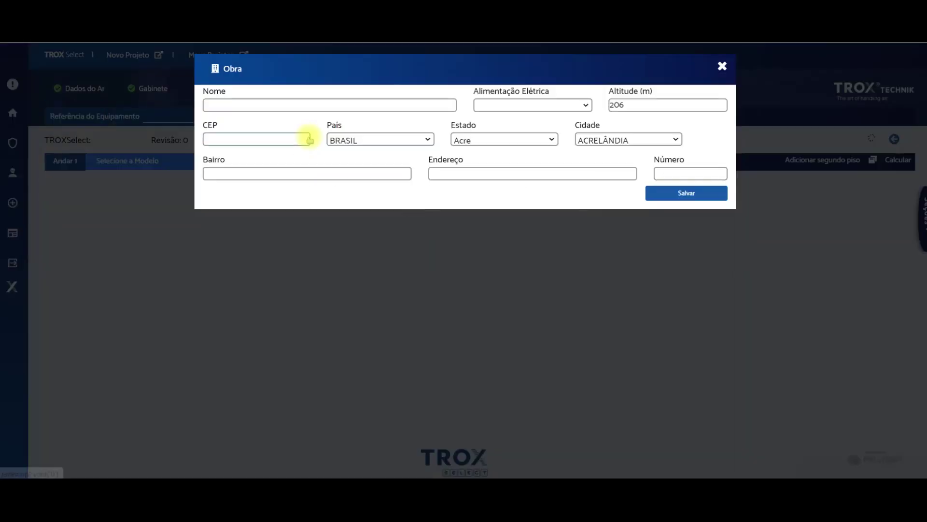
{"action": "left_click", "coordinate": [724, 66]}
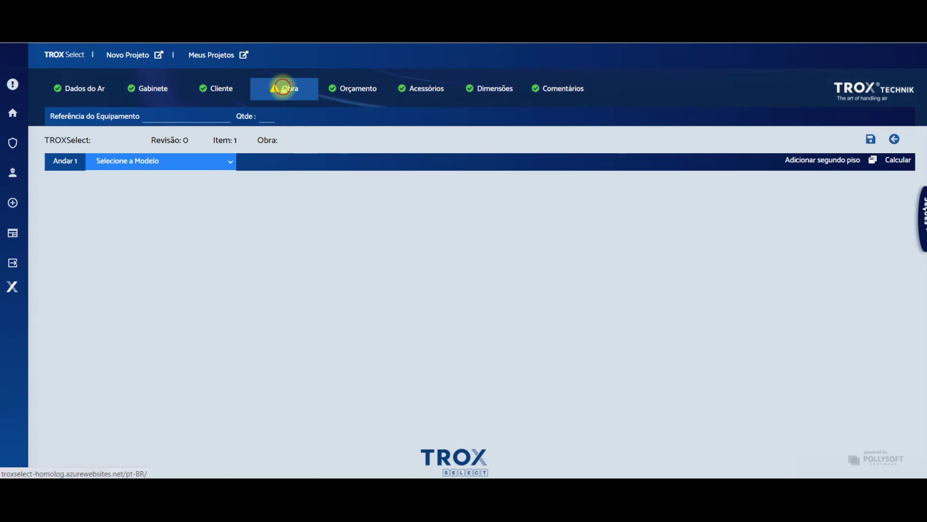
Assign the existing test Obra that bears a person's name to the project, with Alimentação Elétrica 220V / 3F / 60Hz
{"action": "left_click", "coordinate": [284, 89]}
{"action": "left_click", "coordinate": [235, 140]}
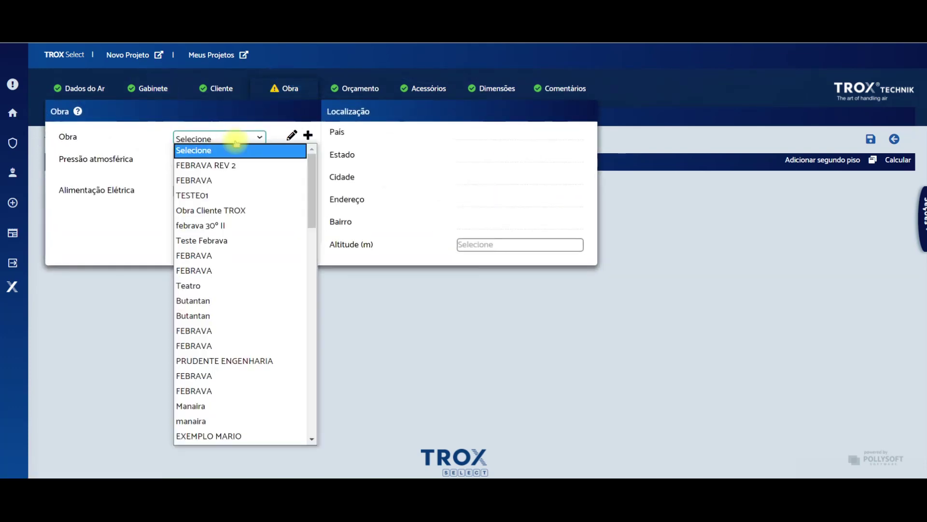
{"action": "left_click_drag", "start_coordinate": [311, 193], "coordinate": [288, 422]}
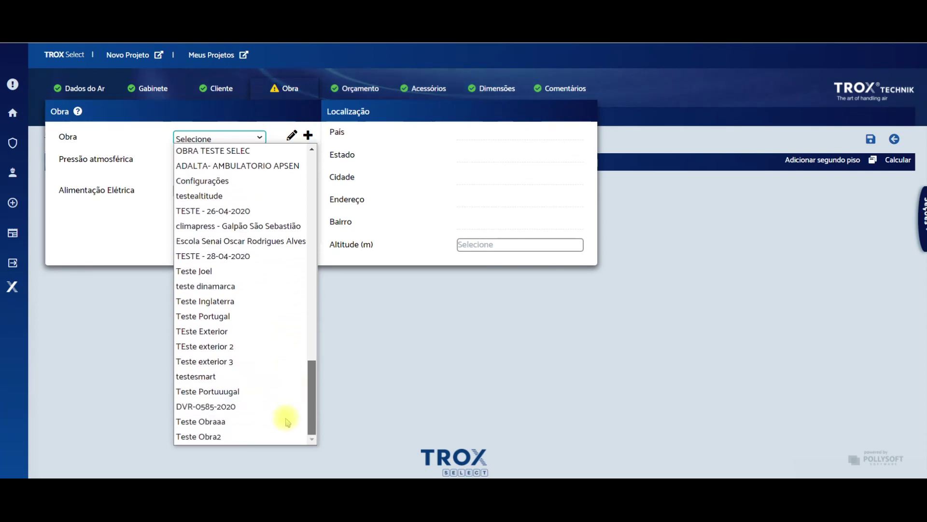
{"action": "left_click", "coordinate": [234, 271]}
{"action": "left_click", "coordinate": [276, 188]}
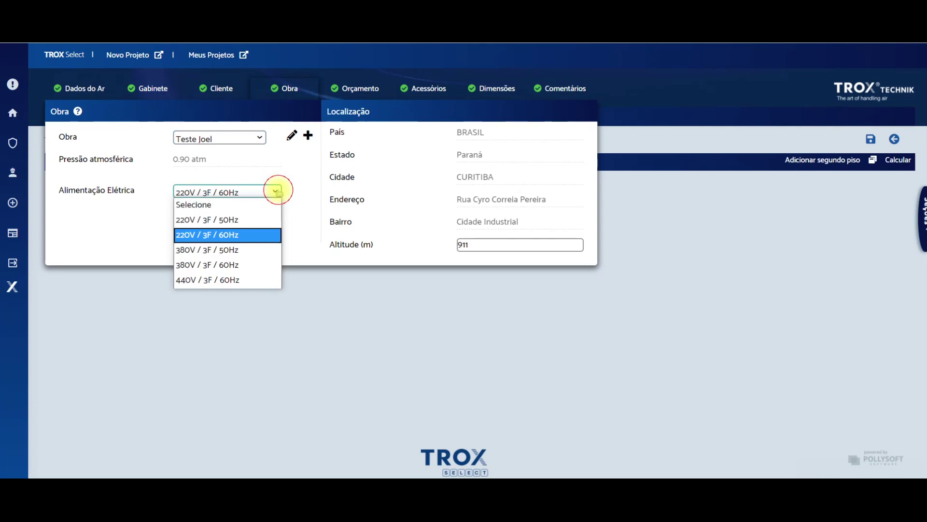
{"action": "left_click", "coordinate": [233, 234]}
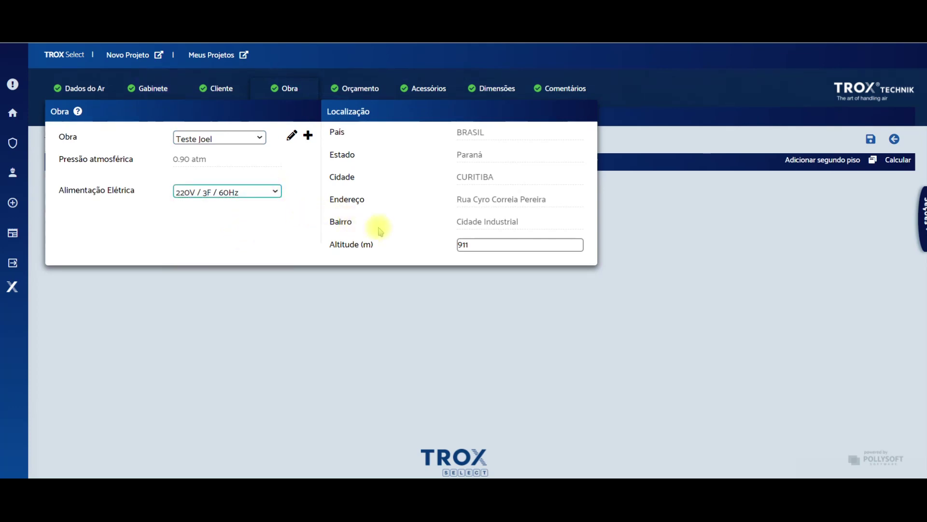
{"action": "left_click", "coordinate": [471, 299]}
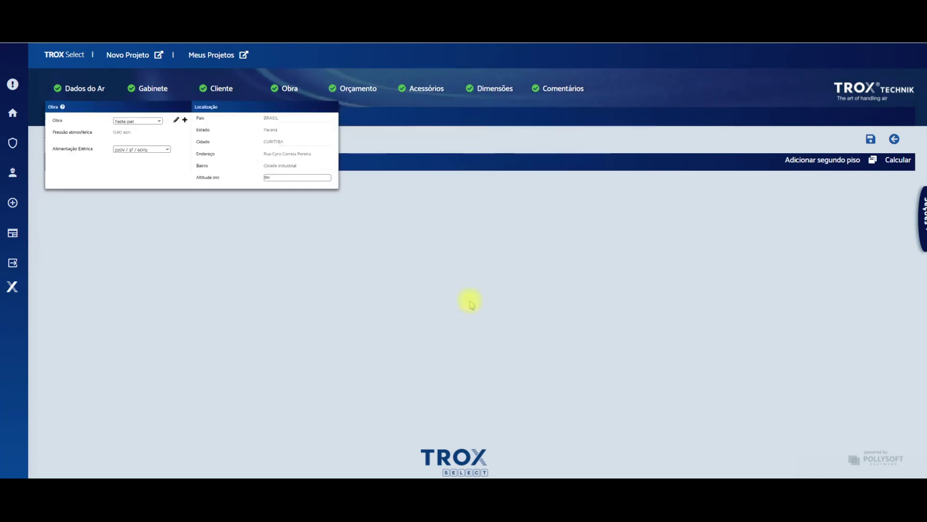
Fill in the Orçamento data with TAG AHU-01 and Qtde 1
{"action": "left_click", "coordinate": [367, 99]}
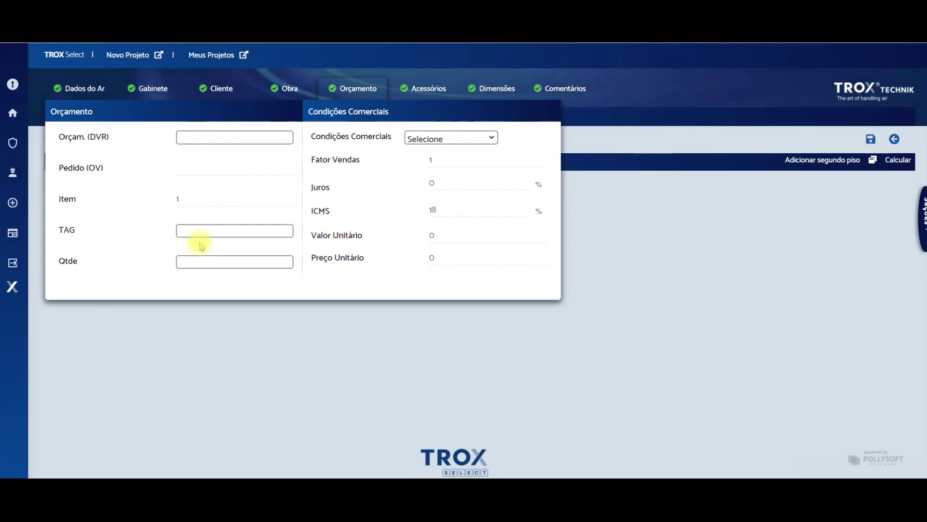
{"action": "left_click", "coordinate": [200, 237]}
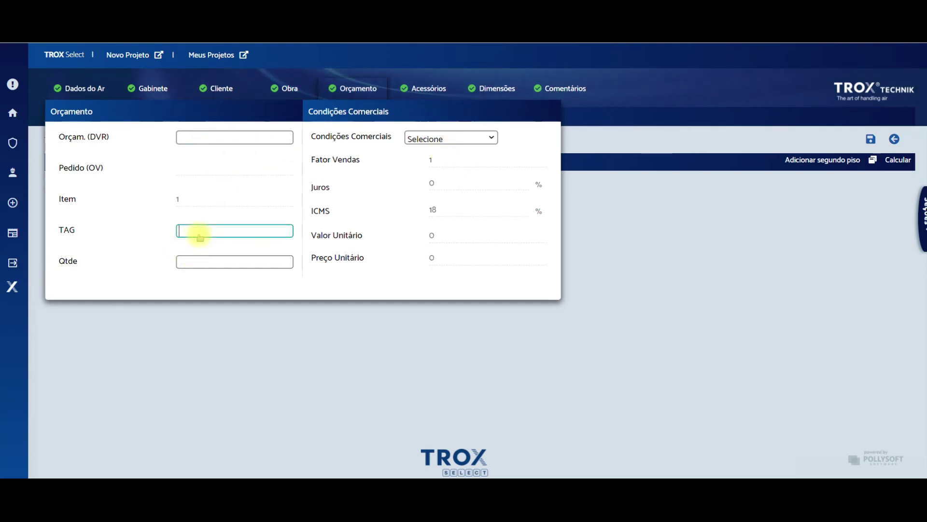
{"action": "type", "text": "AHU-0"}
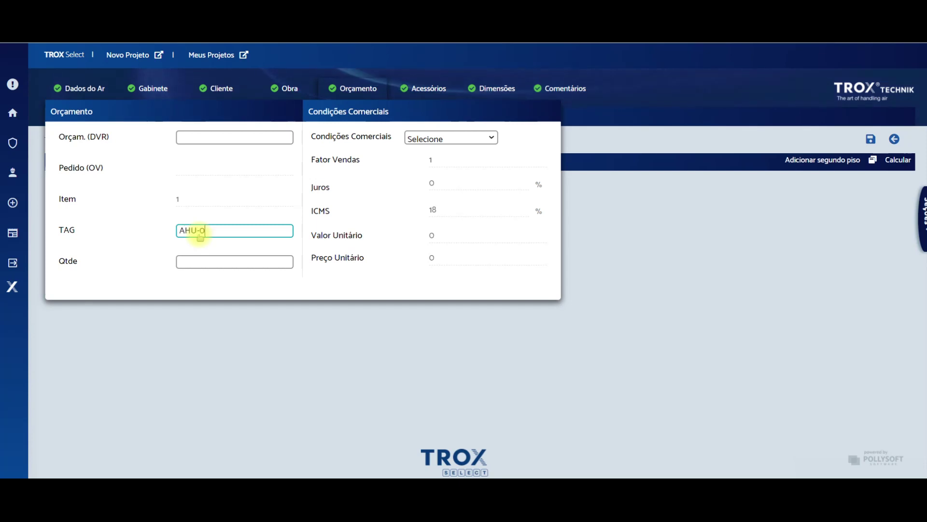
{"action": "type", "text": "1"}
{"action": "left_click", "coordinate": [192, 263]}
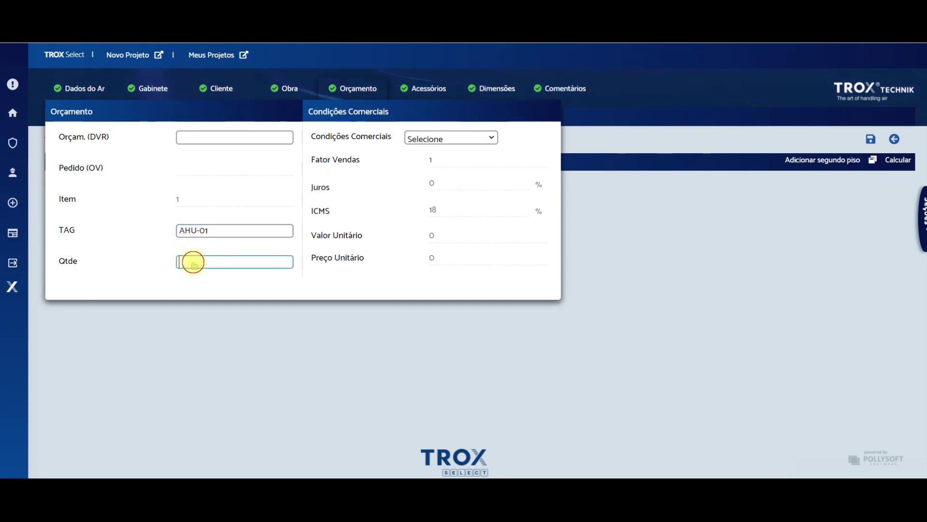
{"action": "type", "text": "1"}
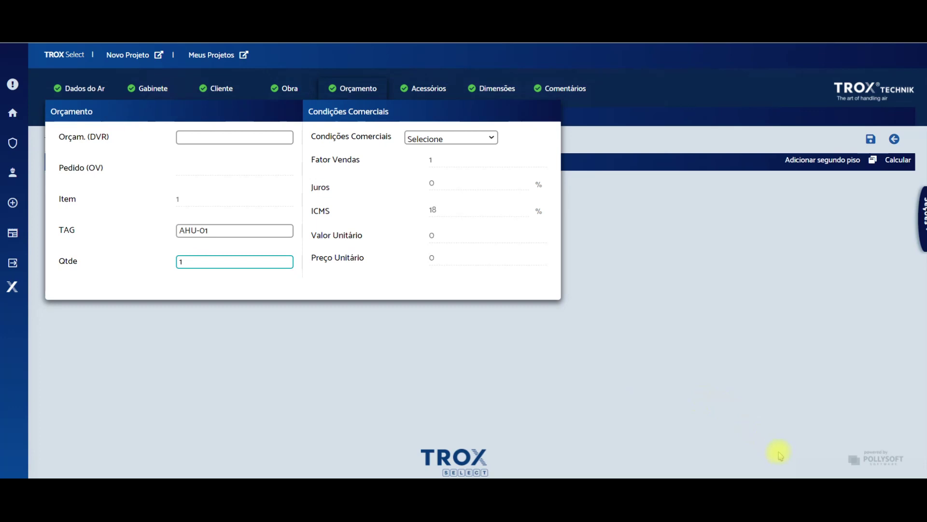
{"action": "left_click", "coordinate": [623, 360]}
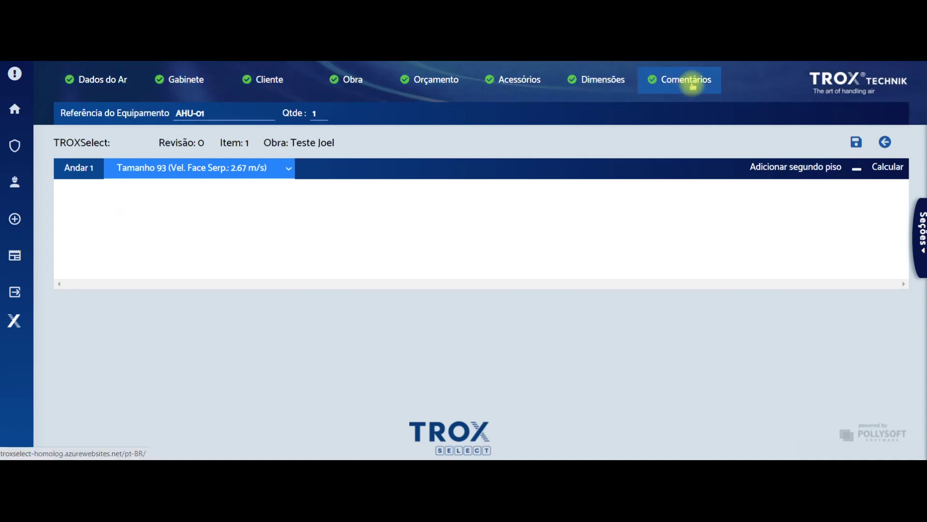
Set the Andar 1 model to Tamanho 100 and add Seção A (Admissão/Caixa Mistura) to the unit
{"action": "left_click", "coordinate": [288, 170]}
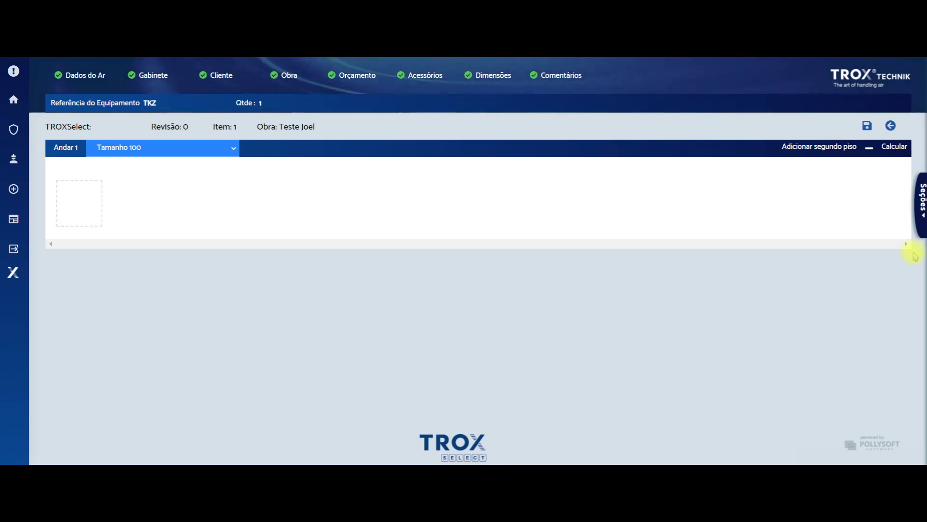
{"action": "left_click", "coordinate": [921, 215]}
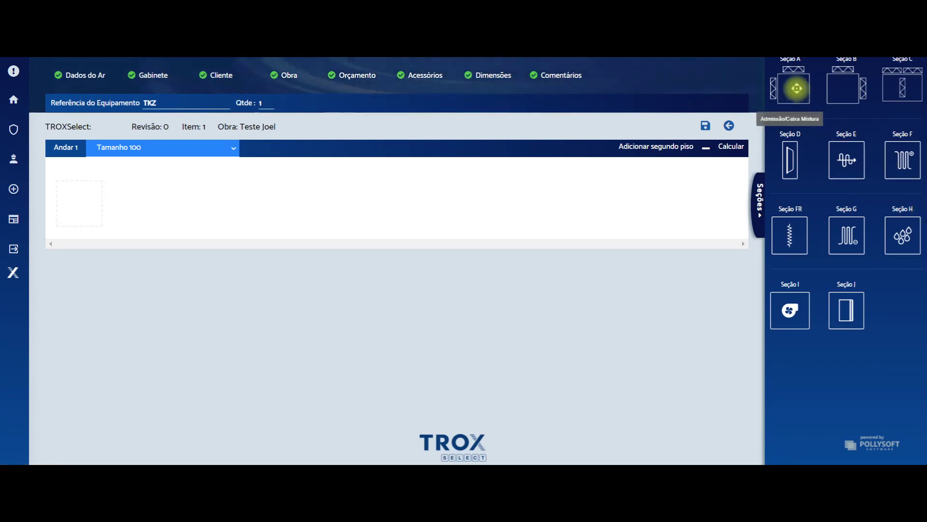
{"action": "left_click_drag", "start_coordinate": [795, 88], "coordinate": [796, 87]}
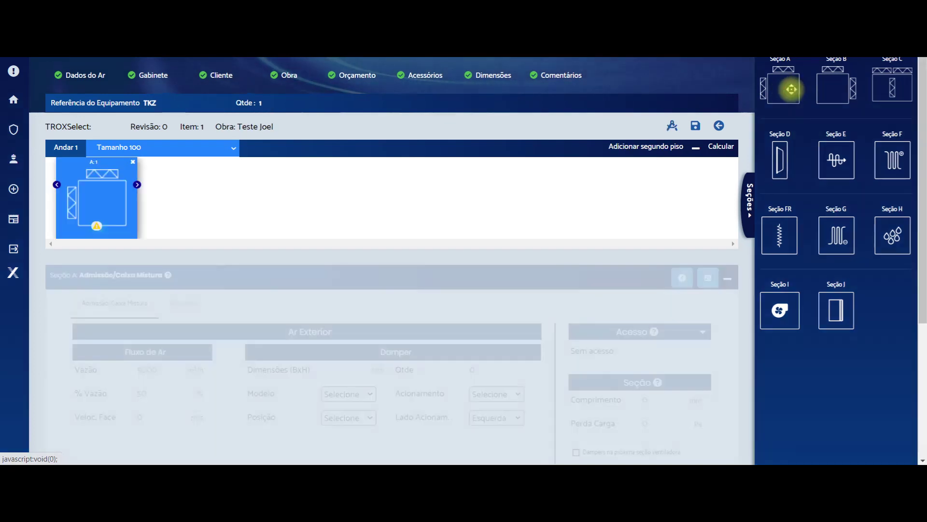
Add Seções G, D, FR, I and B after Seção A, and insert a second Seção D (Filtro) between the fan and Insuflação
{"action": "left_click", "coordinate": [838, 234]}
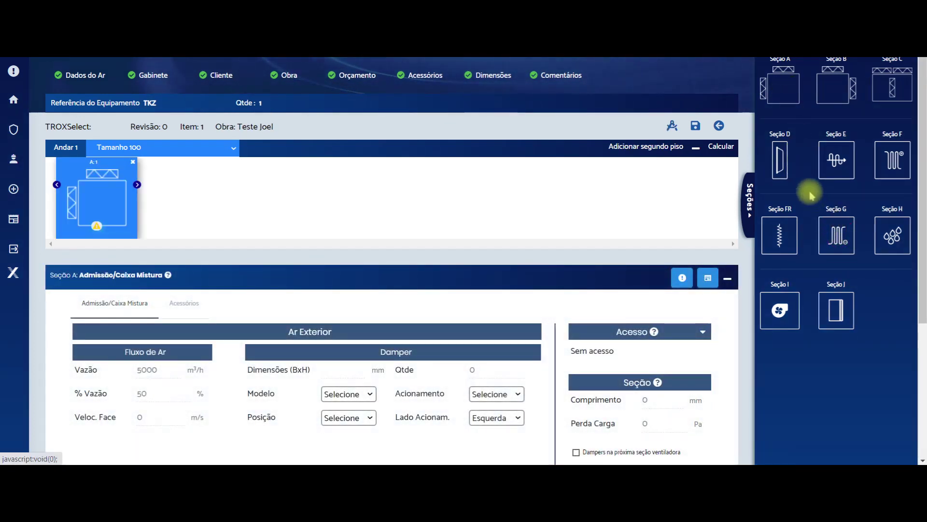
{"action": "left_click", "coordinate": [781, 159]}
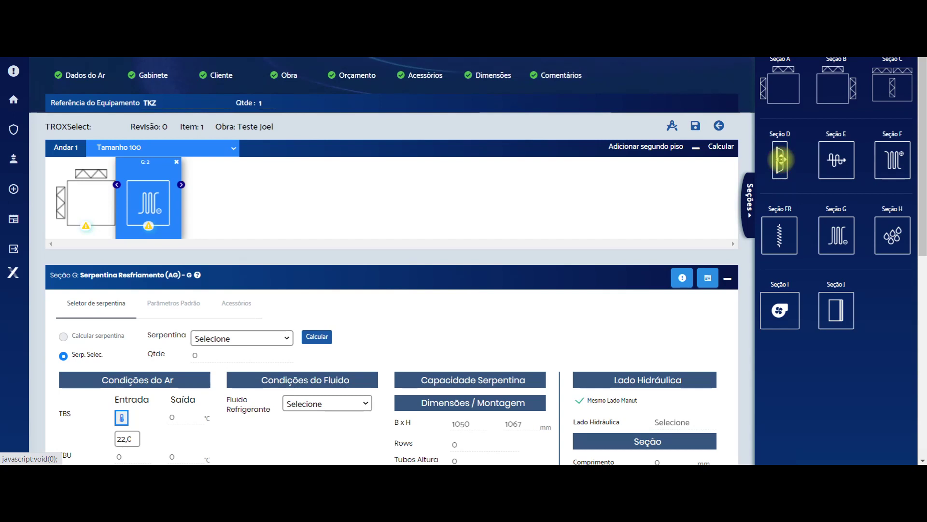
{"action": "left_click", "coordinate": [779, 233]}
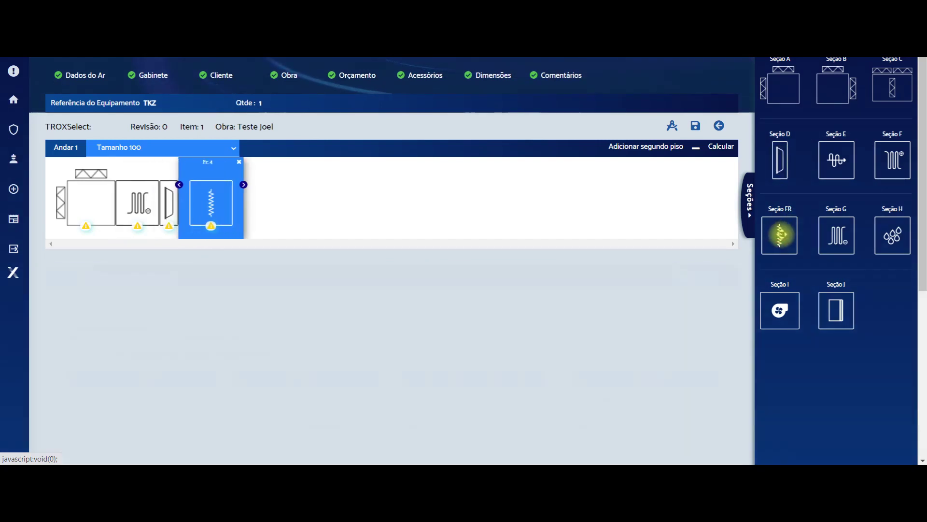
{"action": "left_click", "coordinate": [826, 172]}
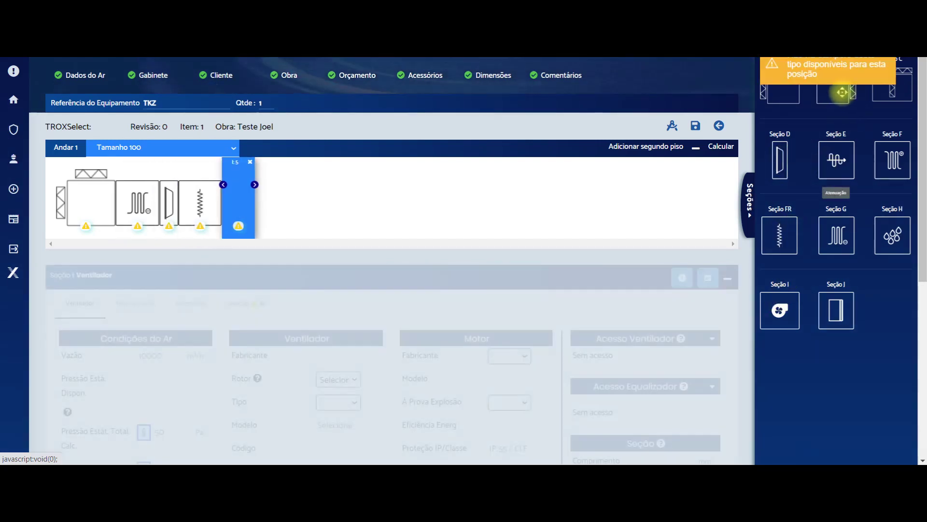
{"action": "left_click", "coordinate": [839, 98]}
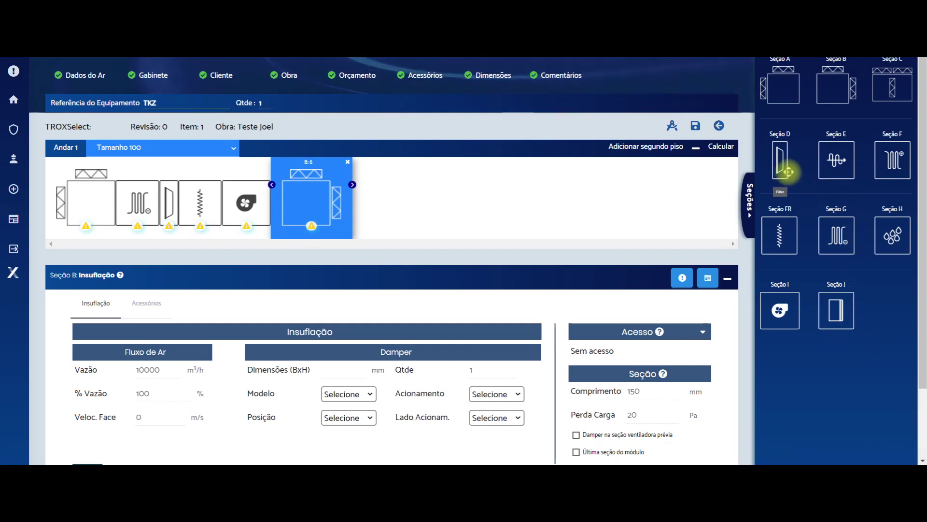
{"action": "left_click_drag", "start_coordinate": [778, 164], "coordinate": [298, 210]}
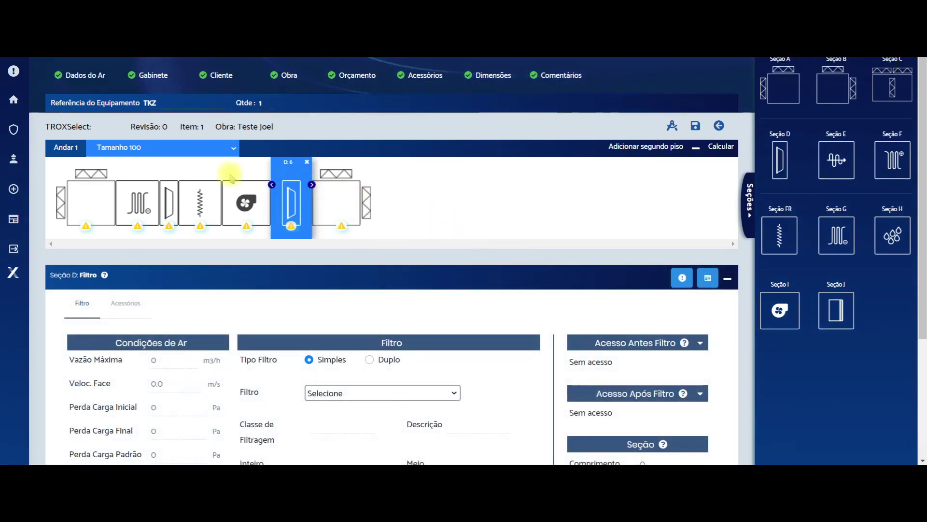
Remove the Seção FR heating section and shift the filter after the cooling coil one place toward the air intake
{"action": "left_click", "coordinate": [195, 195]}
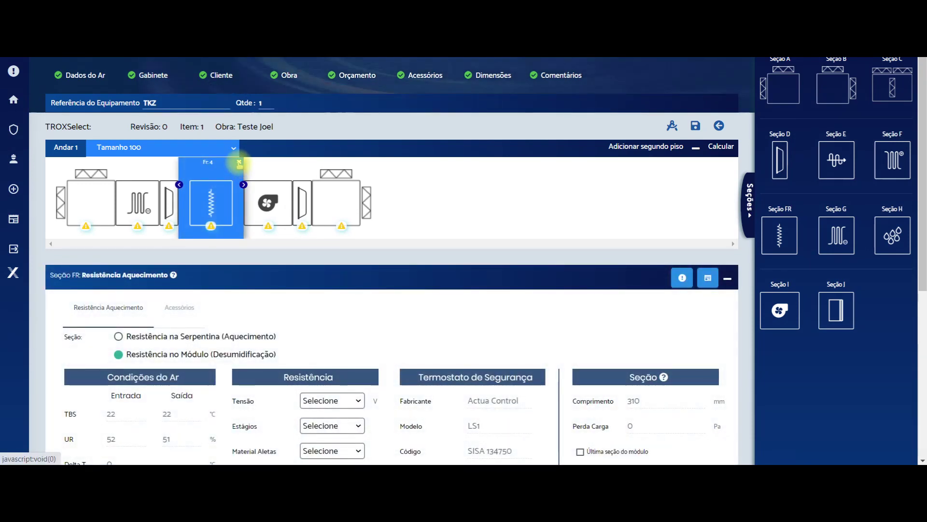
{"action": "left_click", "coordinate": [239, 163]}
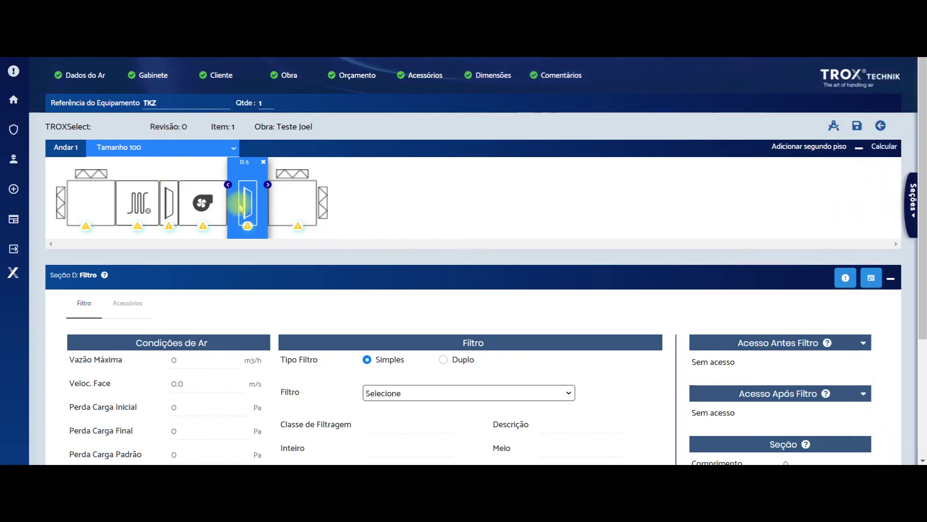
{"action": "left_click", "coordinate": [170, 208]}
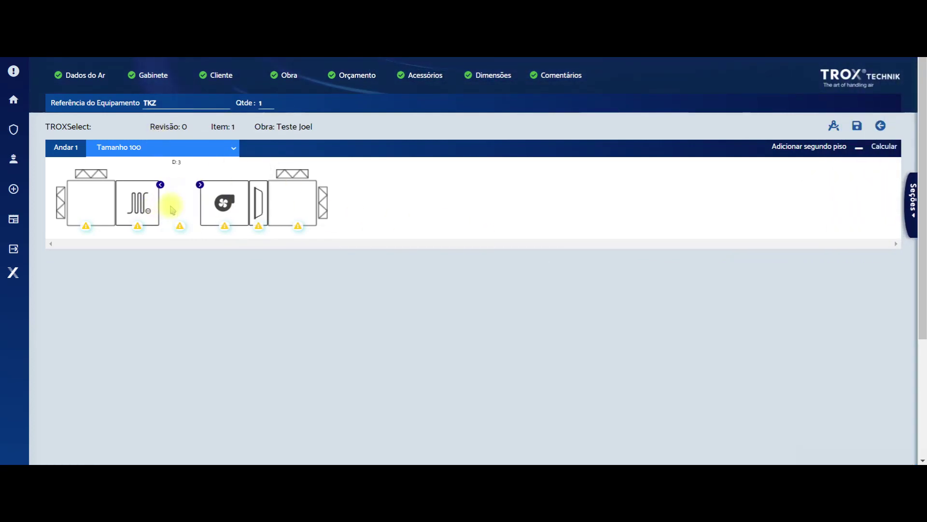
{"action": "left_click", "coordinate": [161, 186]}
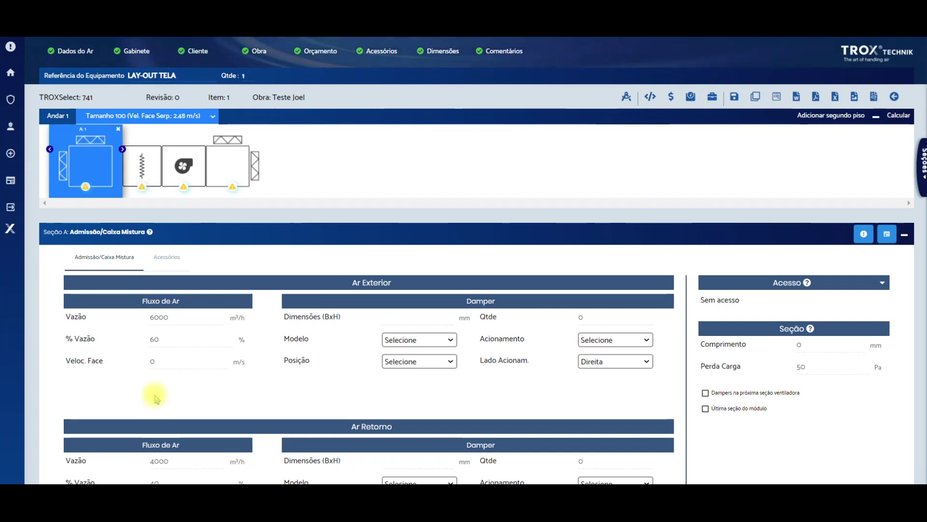
Examine the Condições do Ar of the Resistência Aquecimento and Ventilador sections, including available static pressure and calculated operating temperature
{"action": "left_click", "coordinate": [148, 174]}
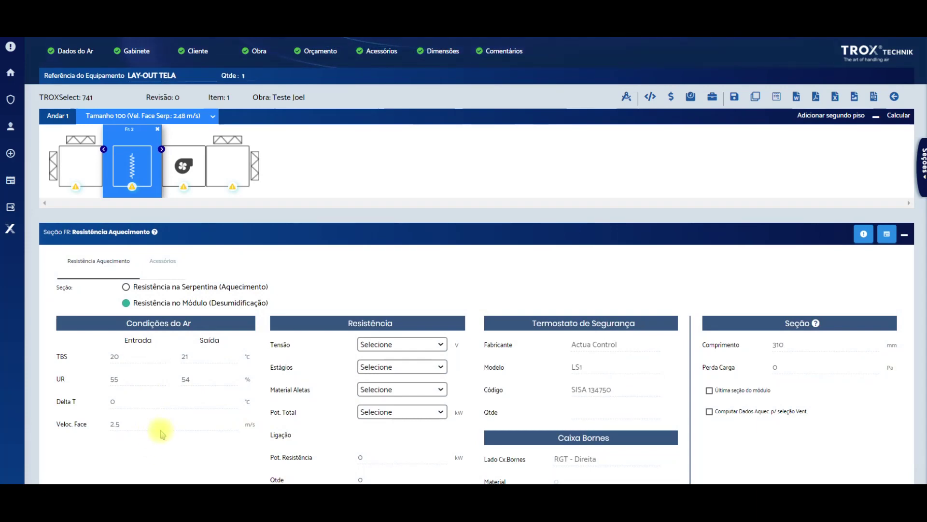
{"action": "left_click", "coordinate": [198, 180]}
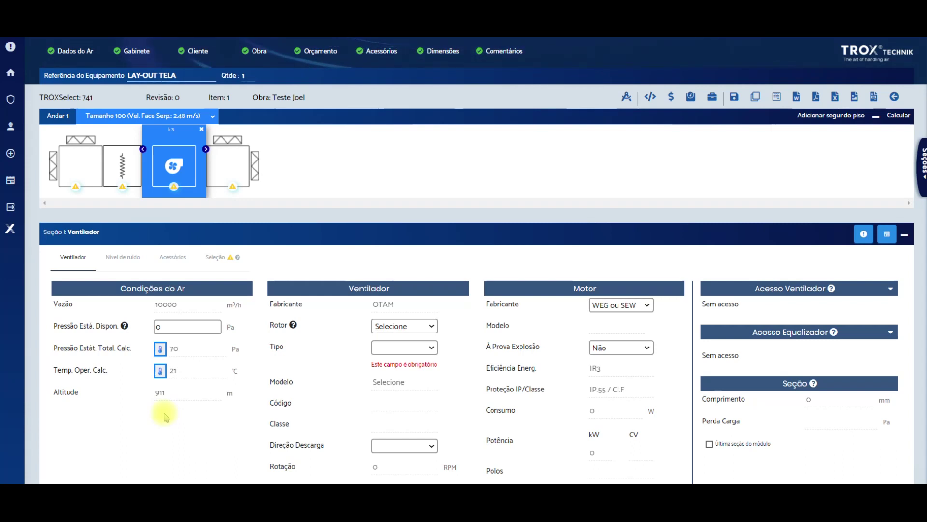
{"action": "left_click", "coordinate": [175, 328]}
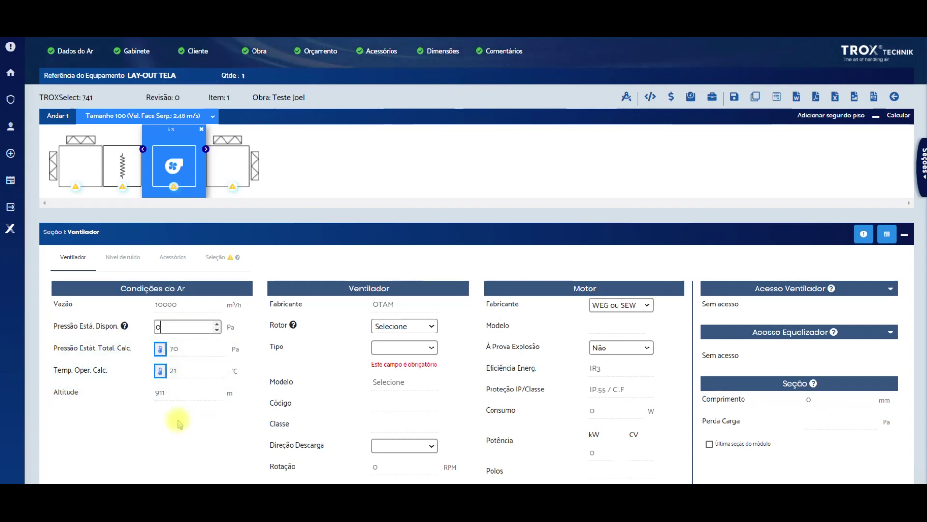
{"action": "left_click", "coordinate": [160, 371]}
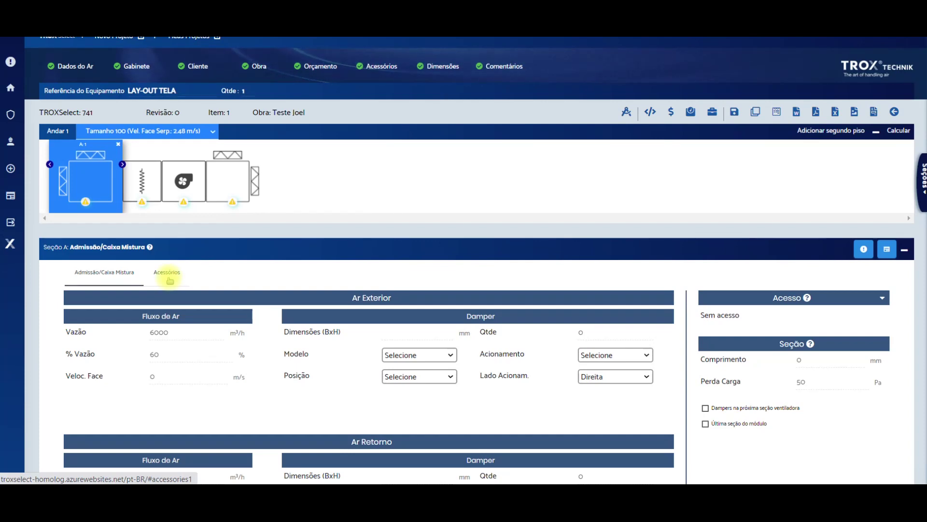
View Seção A's accessories and special conditions, and open its section manual and the Admissão catalogue
{"action": "left_click", "coordinate": [167, 273]}
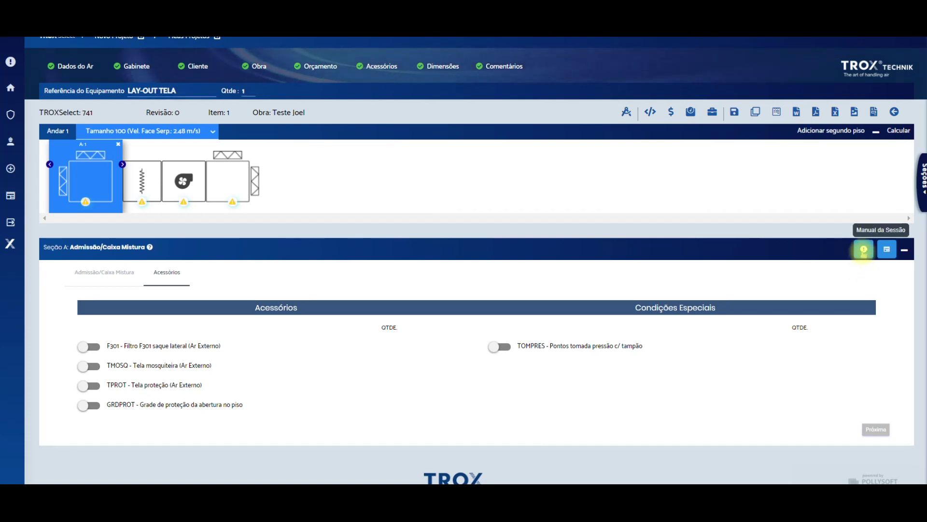
{"action": "left_click", "coordinate": [863, 249]}
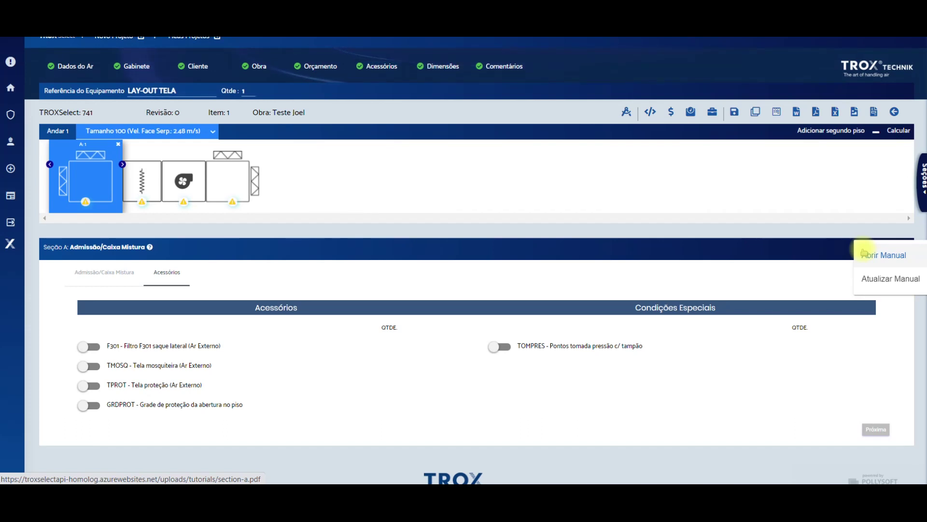
{"action": "left_click", "coordinate": [867, 255]}
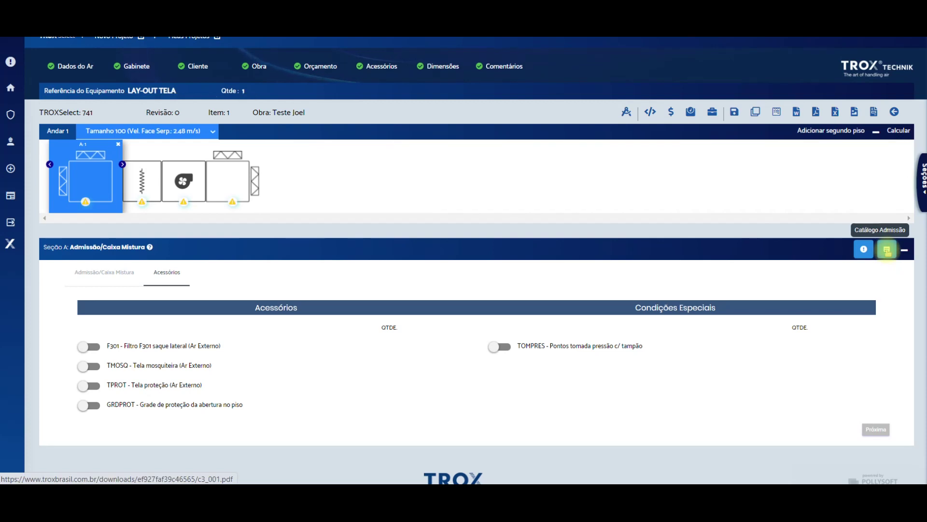
{"action": "left_click", "coordinate": [886, 250]}
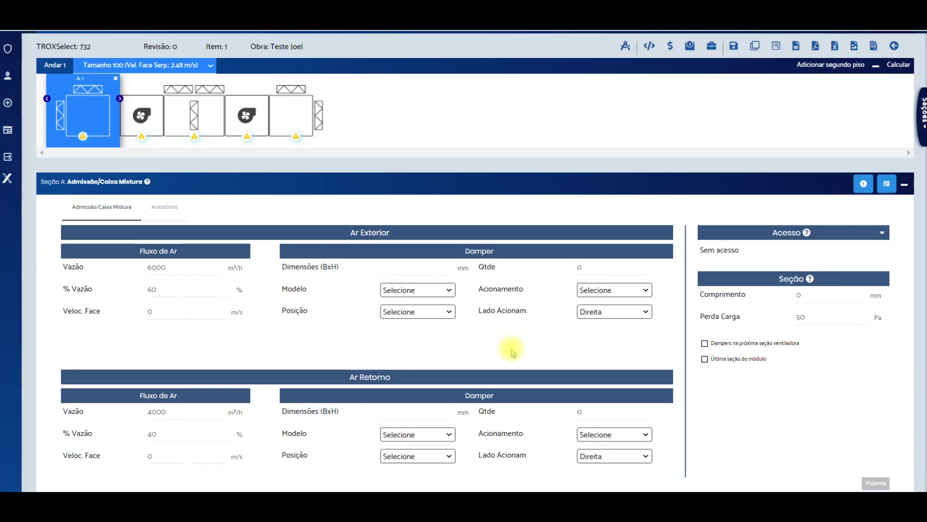
Configure the Ar Exterior damper as Damper JN-B, Posição Superior, Acionamento Atuador 24V ON/OFF, Lado Acionam. Esquerda
{"action": "left_click", "coordinate": [451, 290]}
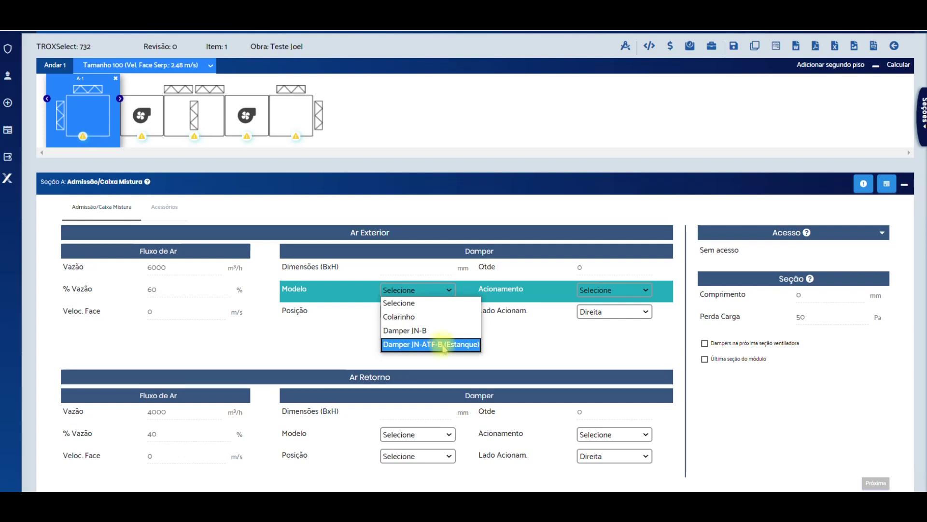
{"action": "left_click", "coordinate": [436, 331]}
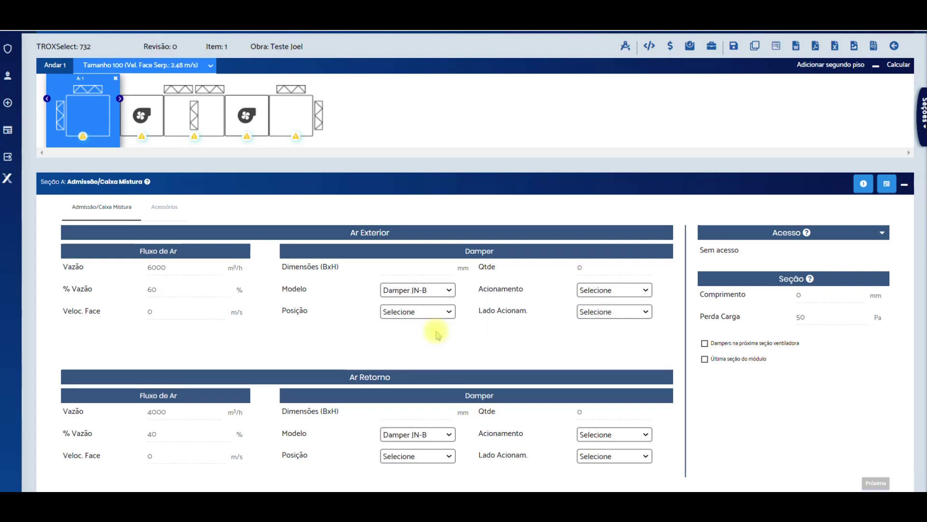
{"action": "left_click", "coordinate": [448, 312]}
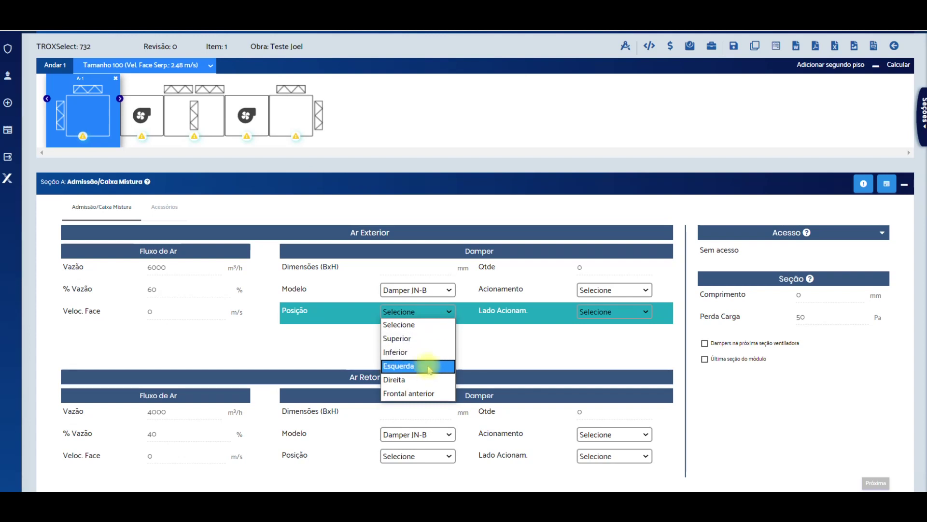
{"action": "left_click", "coordinate": [427, 344]}
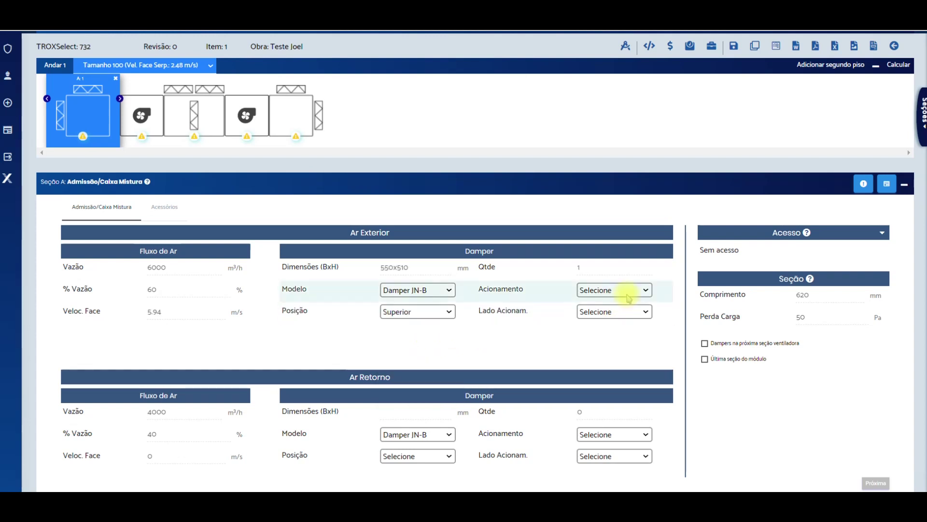
{"action": "left_click", "coordinate": [646, 290]}
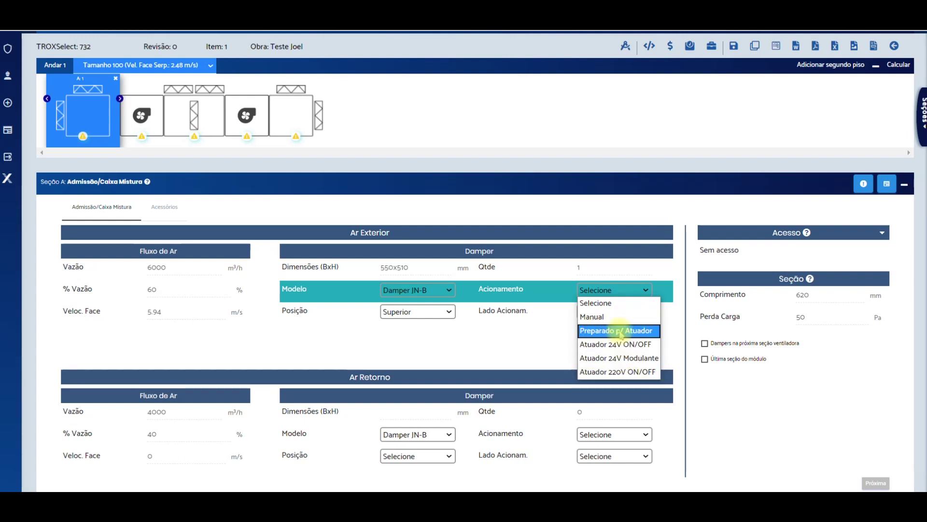
{"action": "left_click", "coordinate": [630, 345]}
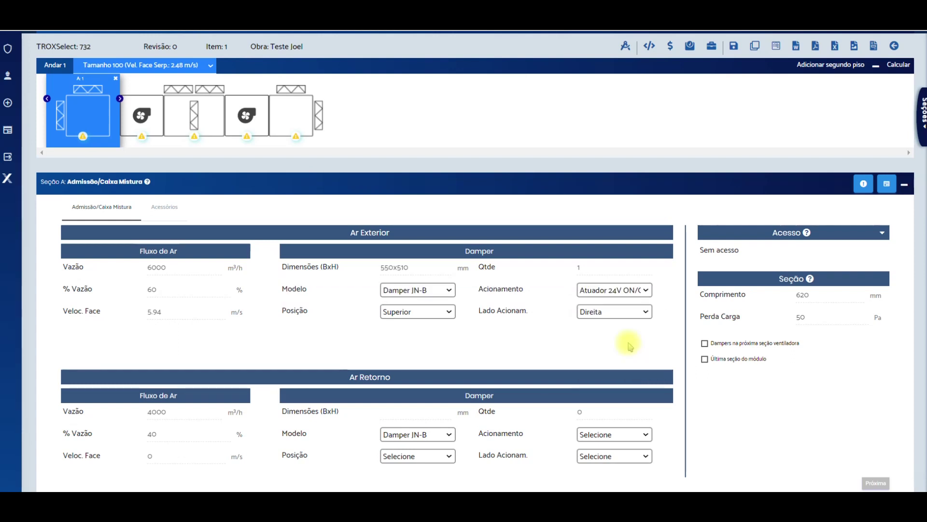
{"action": "left_click", "coordinate": [637, 312]}
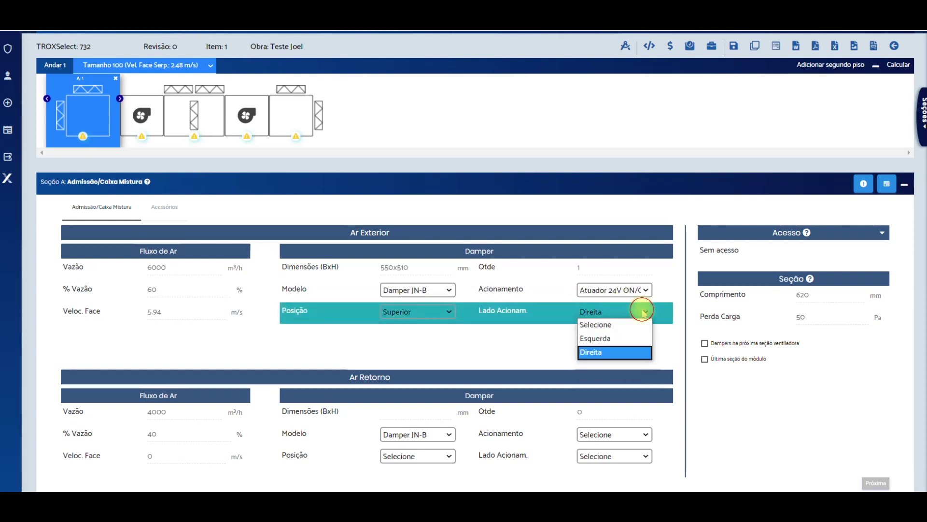
{"action": "left_click", "coordinate": [621, 339]}
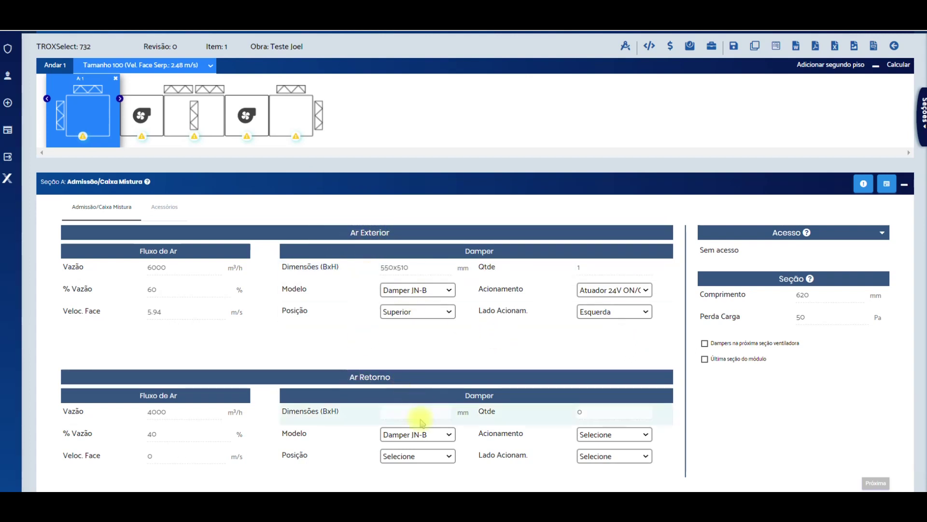
Set the Ar Retorno damper to Modelo Colarinho with Posição Frontal anterior
{"action": "left_click", "coordinate": [448, 435]}
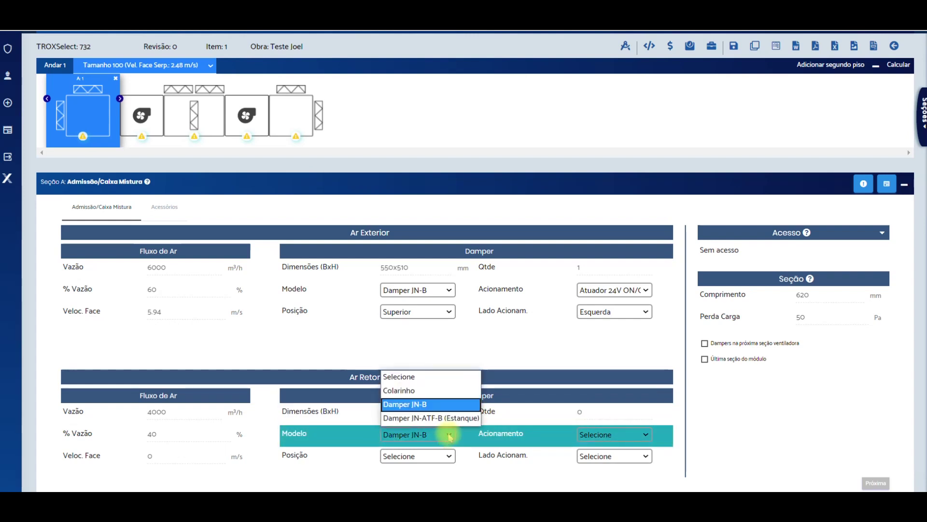
{"action": "left_click", "coordinate": [439, 390]}
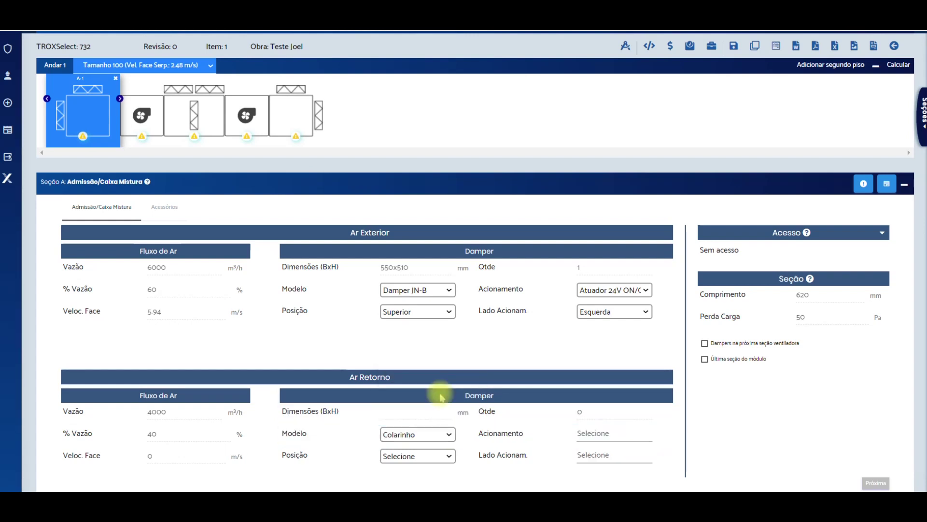
{"action": "left_click", "coordinate": [449, 457]}
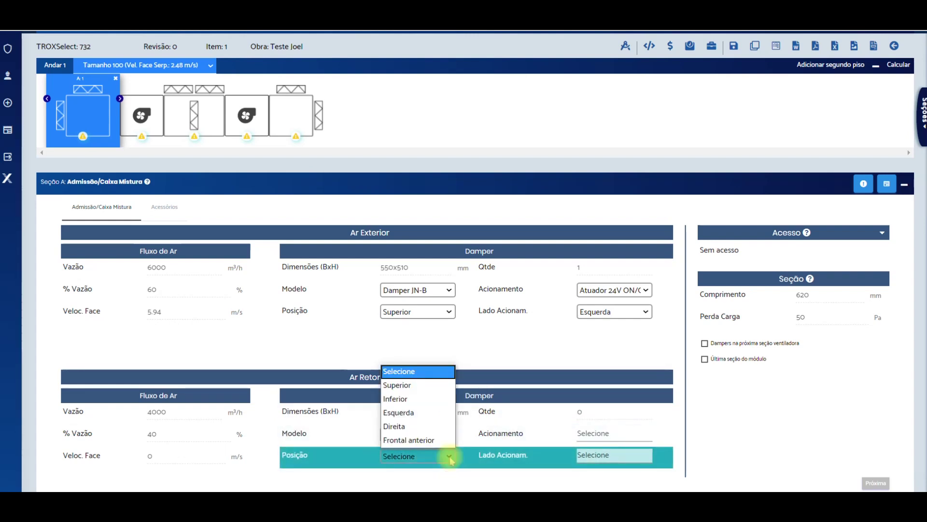
{"action": "left_click", "coordinate": [428, 441]}
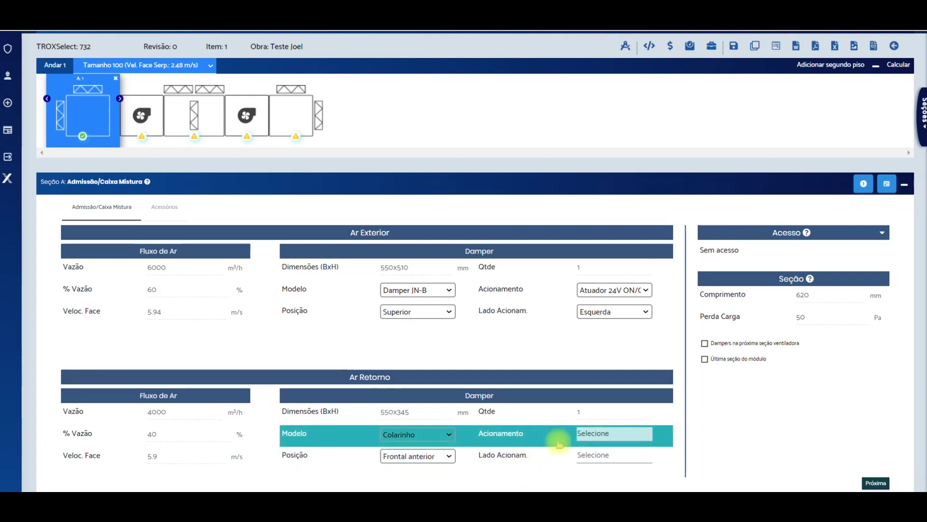
Give Seção A a Porta 620mm access with lateral door Direita, hinges Direita, and Visor e Iluminação
{"action": "left_click", "coordinate": [877, 233]}
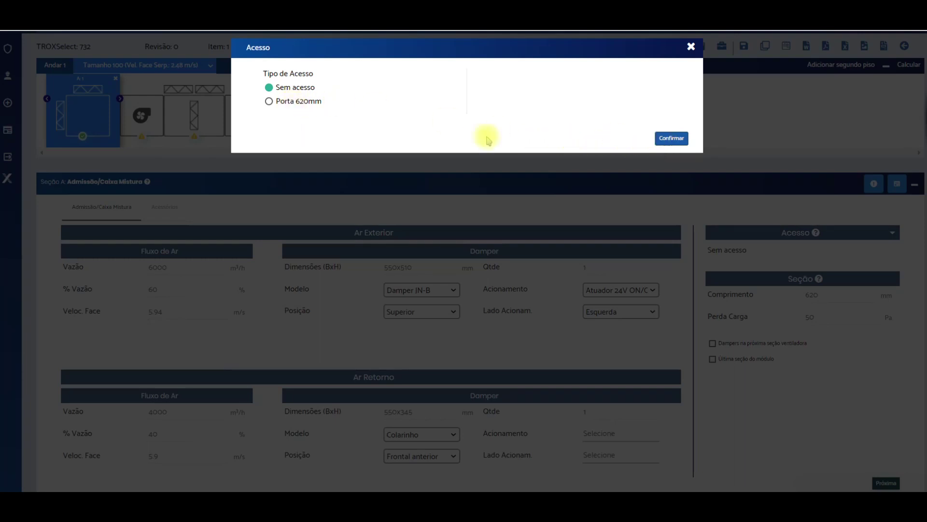
{"action": "left_click", "coordinate": [304, 104]}
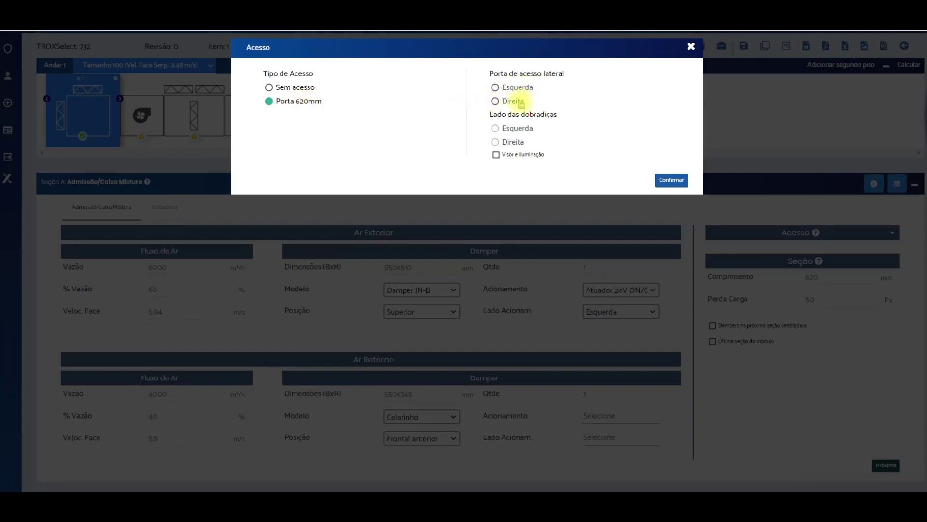
{"action": "left_click", "coordinate": [521, 102]}
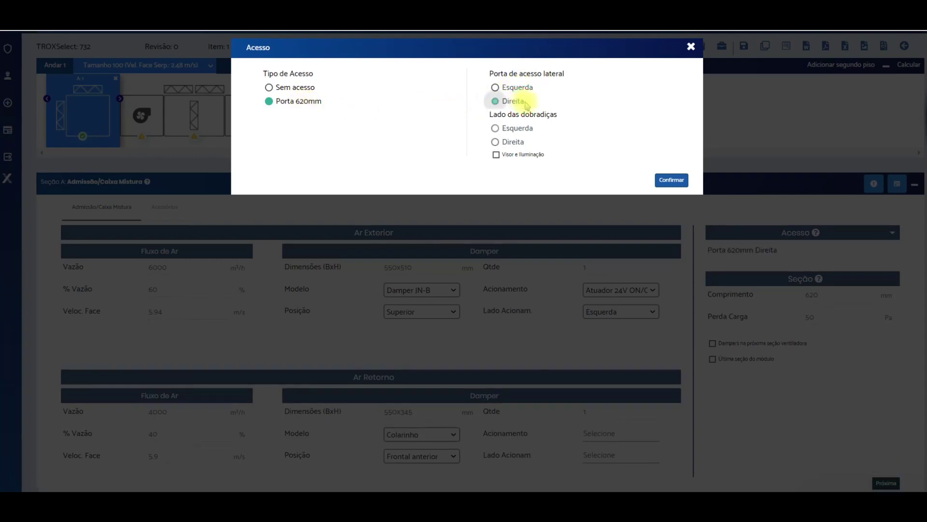
{"action": "left_click", "coordinate": [513, 142]}
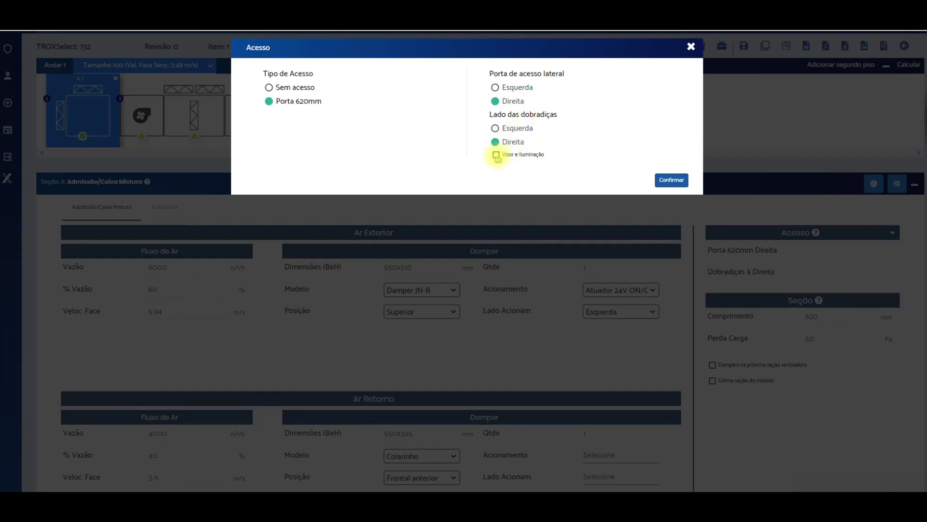
{"action": "left_click", "coordinate": [496, 155]}
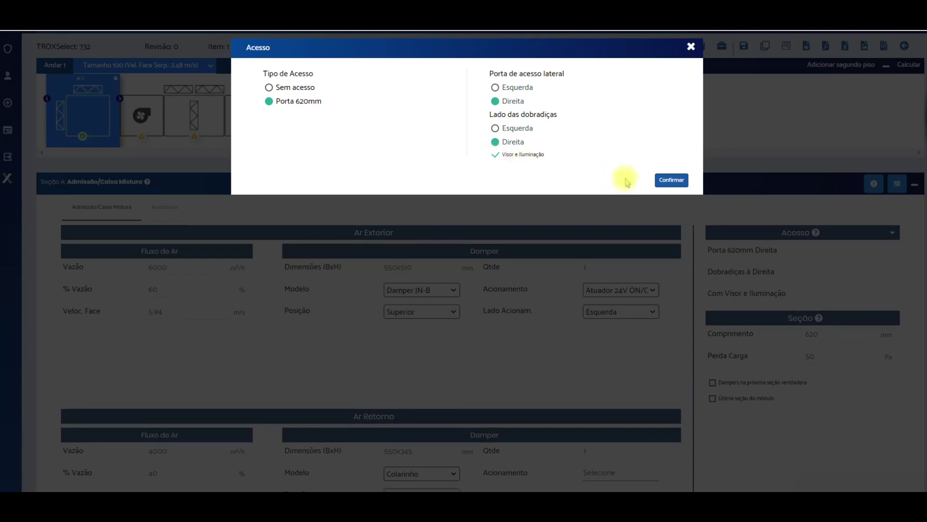
{"action": "left_click", "coordinate": [671, 180]}
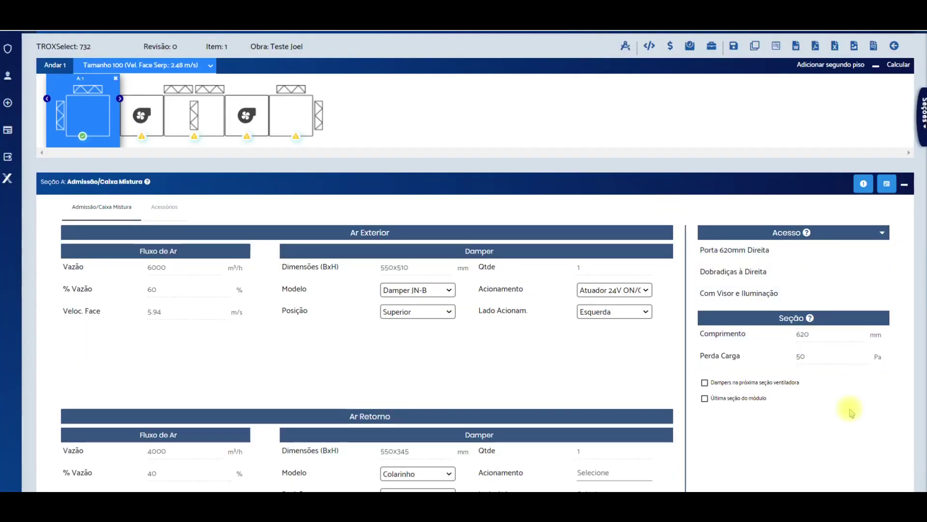
Look over Seção A's length and pressure drop, the Economizador/c.entálpico section's air flows and dampers, and open the unit's final section
{"action": "scroll", "coordinate": [404, 256], "scroll_direction": "down", "scroll_amount": 2}
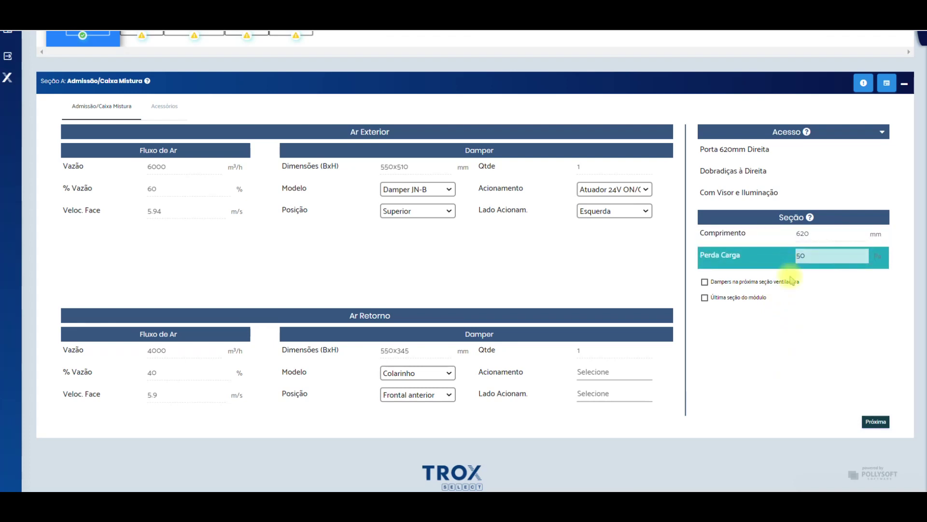
{"action": "scroll", "coordinate": [497, 207], "scroll_direction": "up", "scroll_amount": 1}
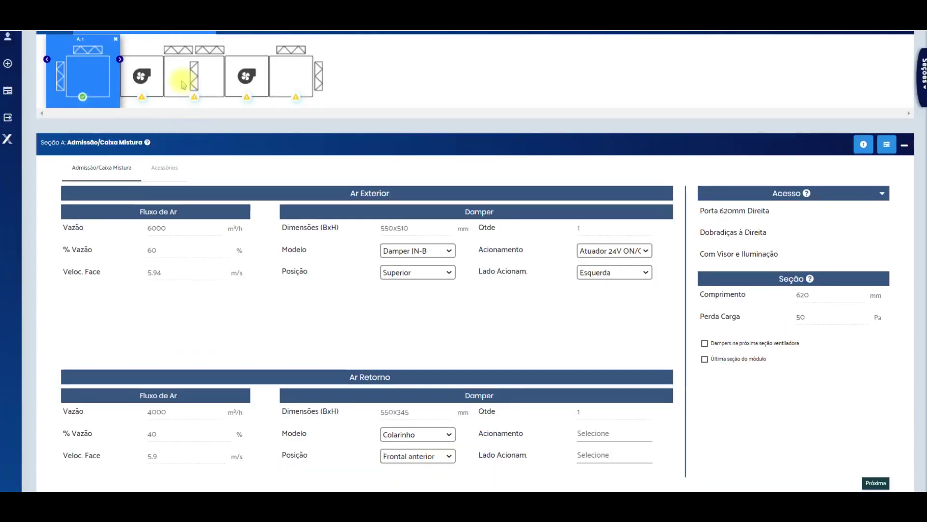
{"action": "left_click", "coordinate": [182, 85]}
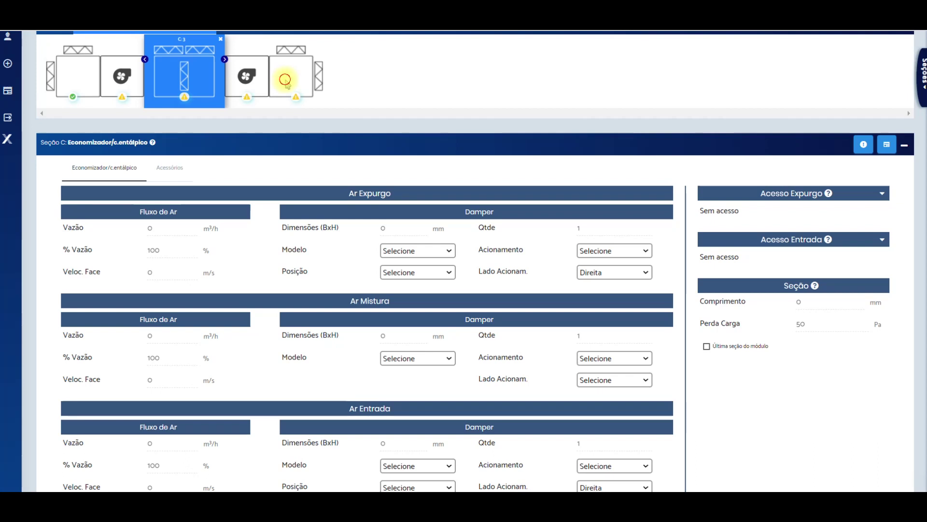
{"action": "left_click", "coordinate": [288, 85]}
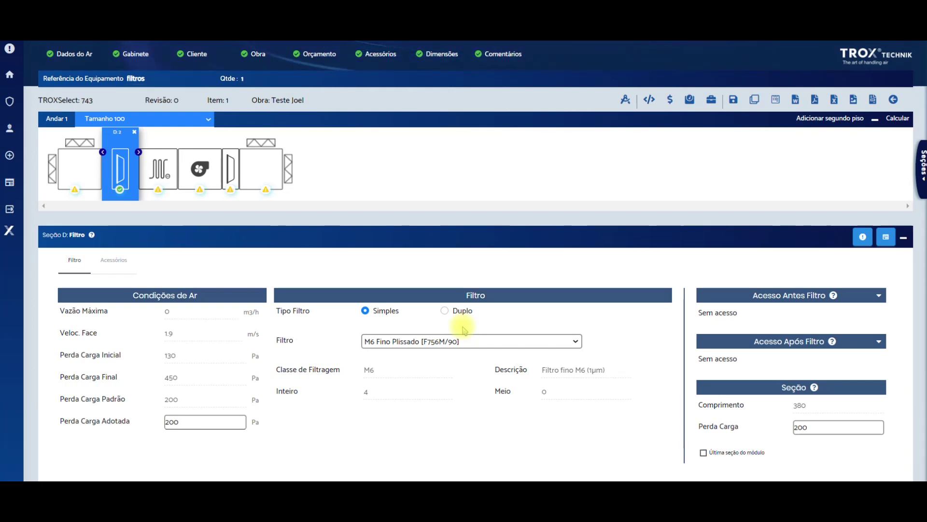
Set the first filter section to M6 Fino Plissado [F756M/90] and the second to Duplo with G4 Plano Grosso + F9 Fino Plissado [F70B35-2_F759P/292]
{"action": "left_click", "coordinate": [567, 341]}
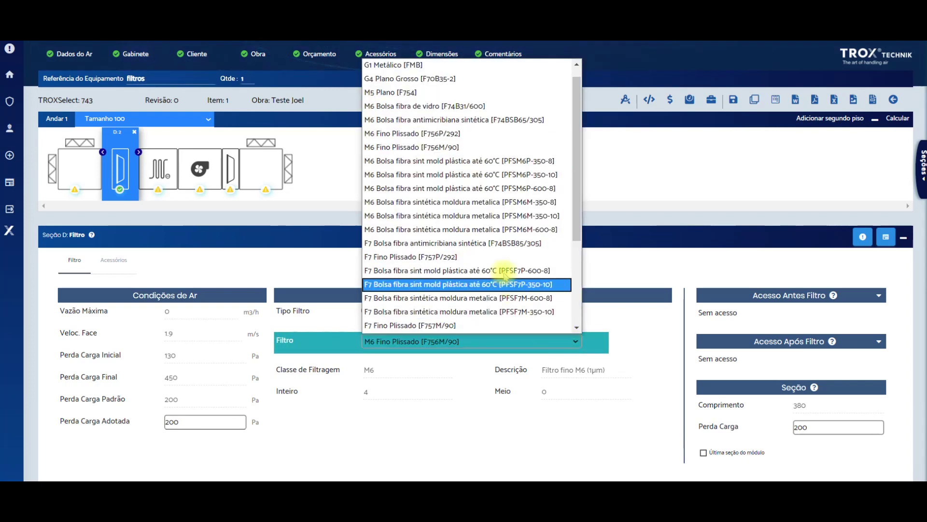
{"action": "left_click", "coordinate": [456, 147]}
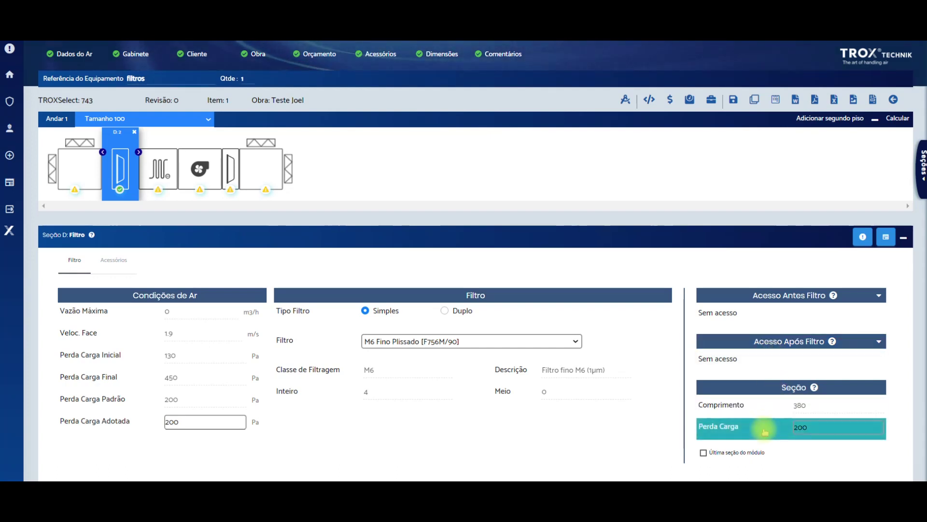
{"action": "left_click", "coordinate": [228, 173]}
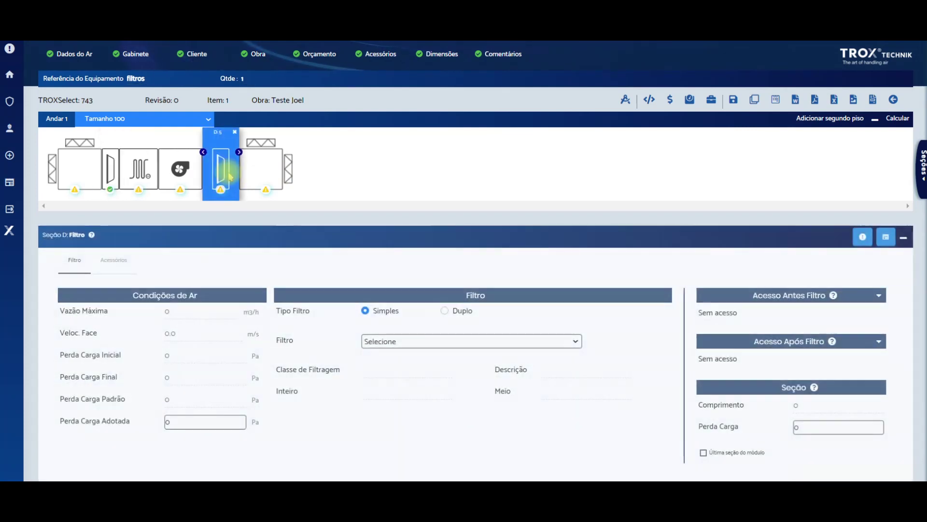
{"action": "left_click", "coordinate": [443, 311]}
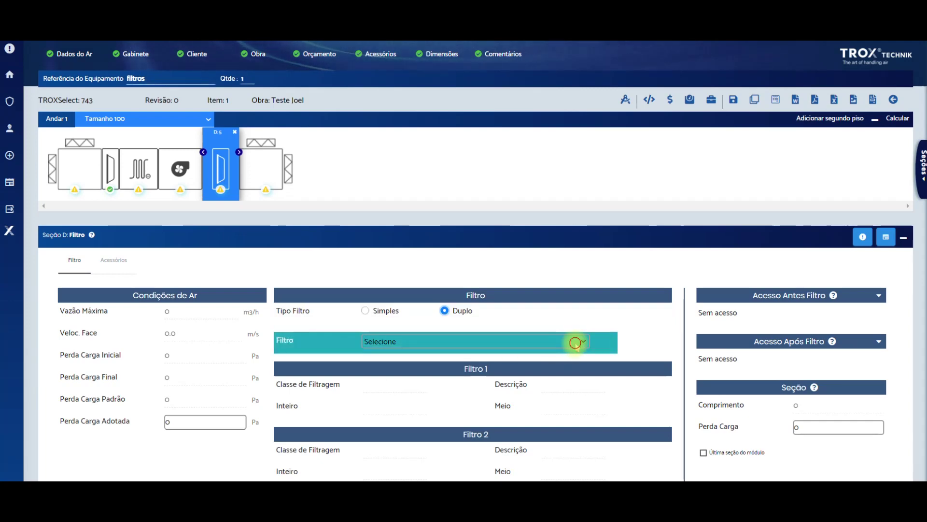
{"action": "left_click", "coordinate": [575, 341]}
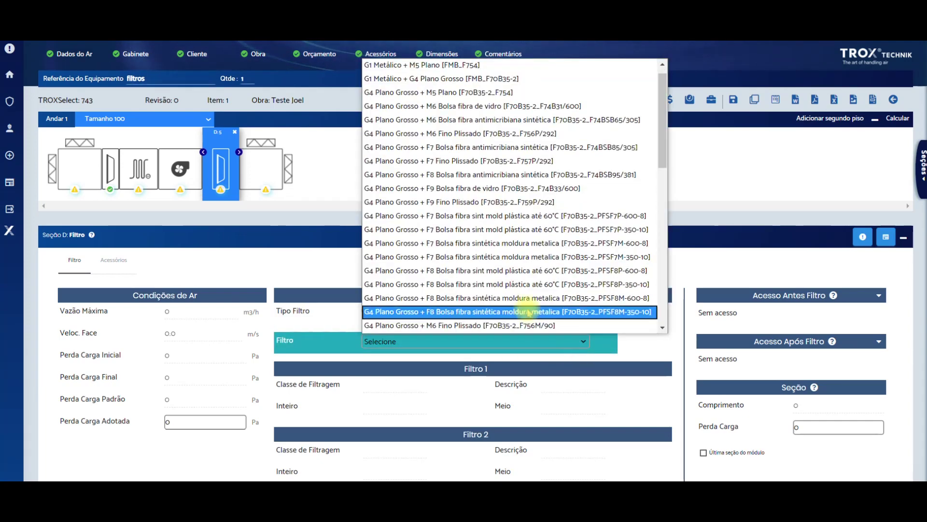
{"action": "left_click", "coordinate": [458, 203]}
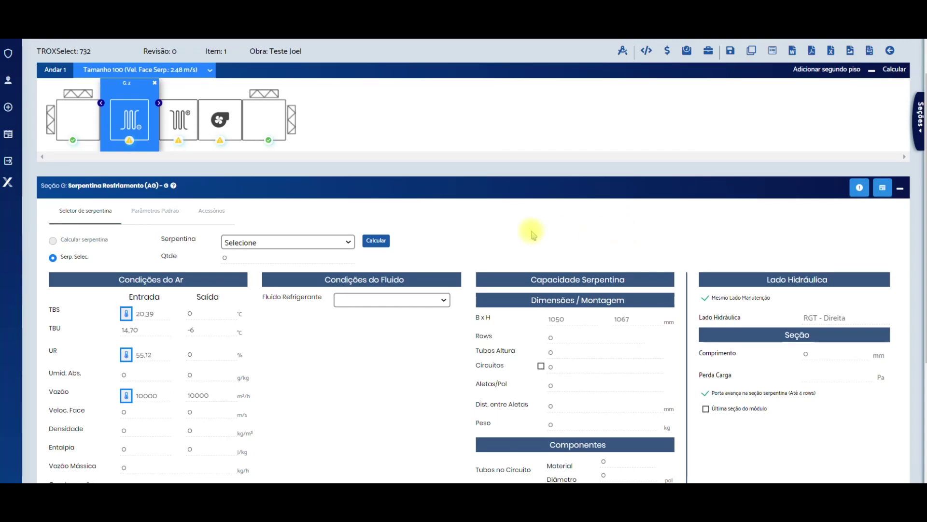
Set the Serpentina Resfriamento section's Fluido Refrigerante to Água gelada
{"action": "left_click", "coordinate": [445, 300]}
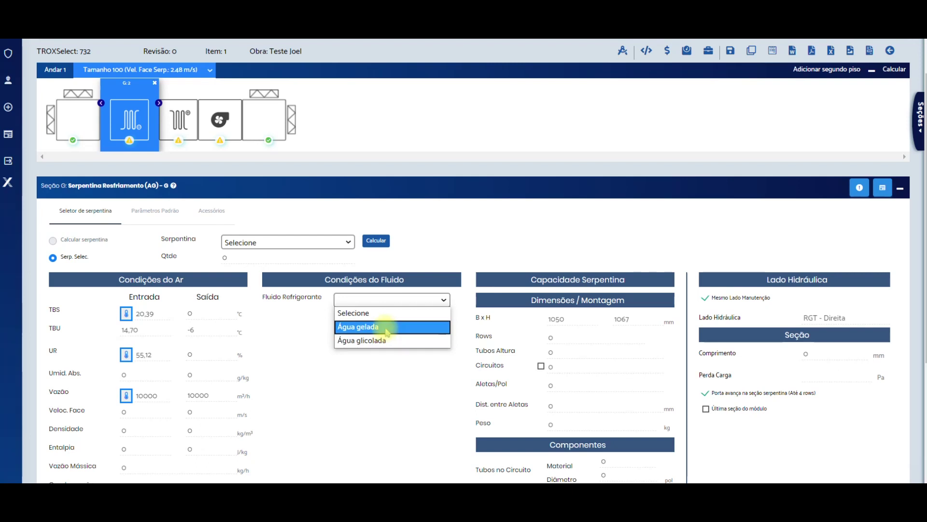
{"action": "left_click", "coordinate": [387, 331]}
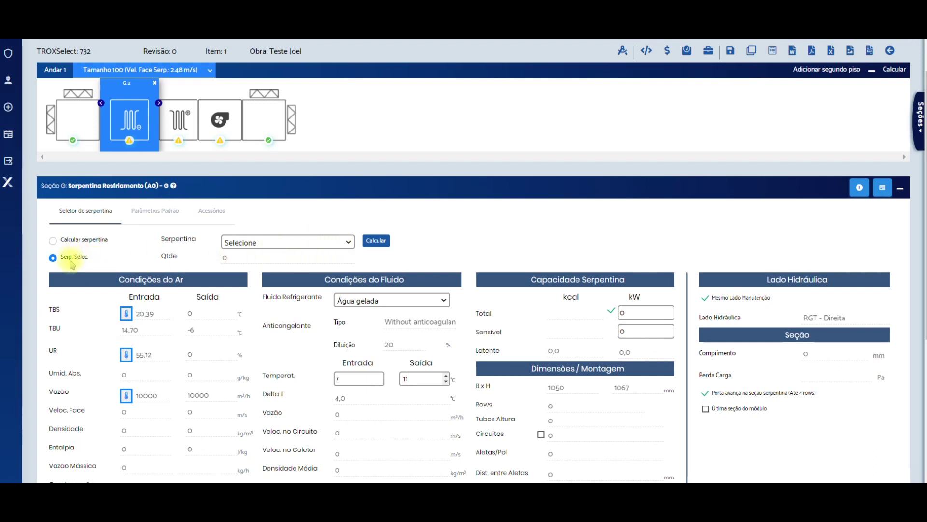
{"action": "left_click", "coordinate": [348, 240]}
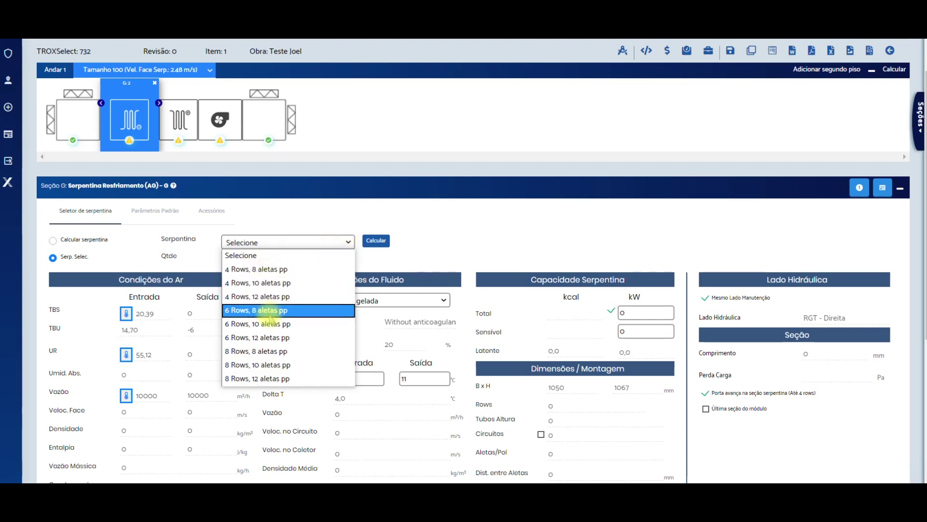
{"action": "left_click", "coordinate": [348, 240]}
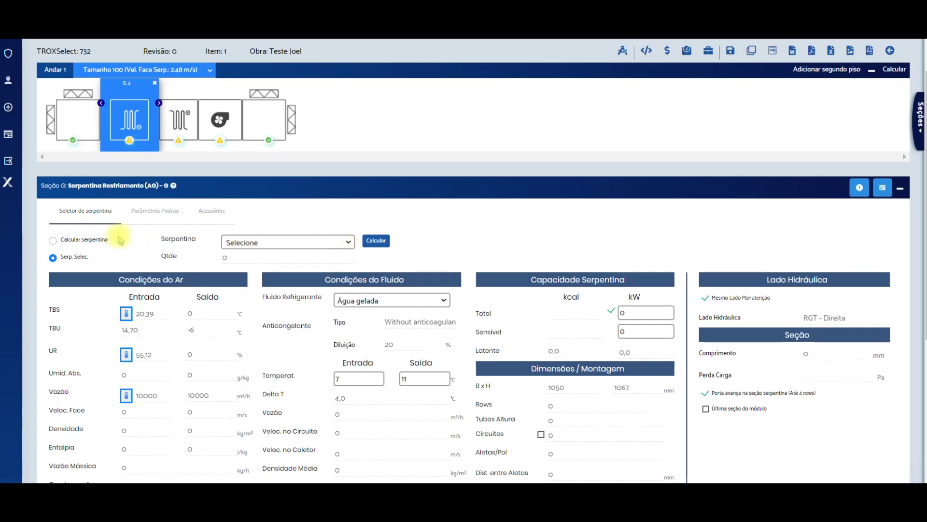
{"action": "left_click", "coordinate": [64, 244]}
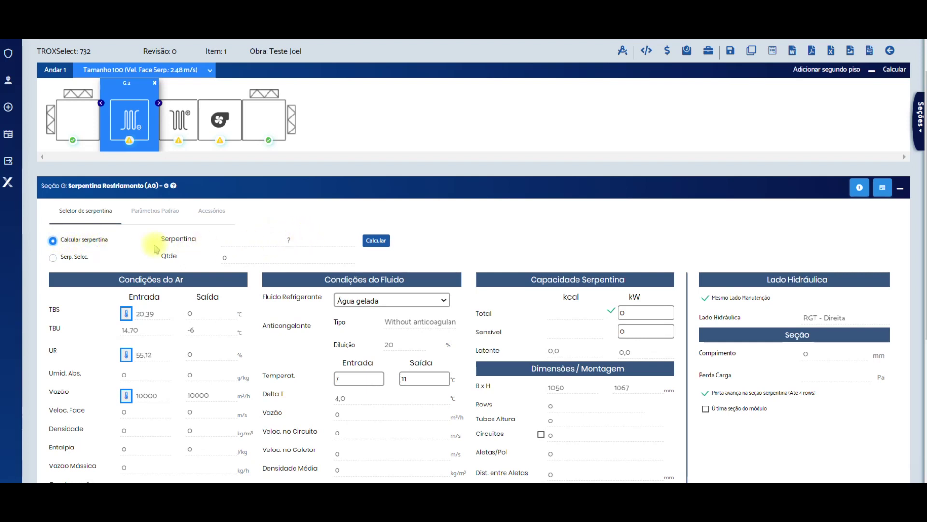
{"action": "left_click", "coordinate": [53, 258]}
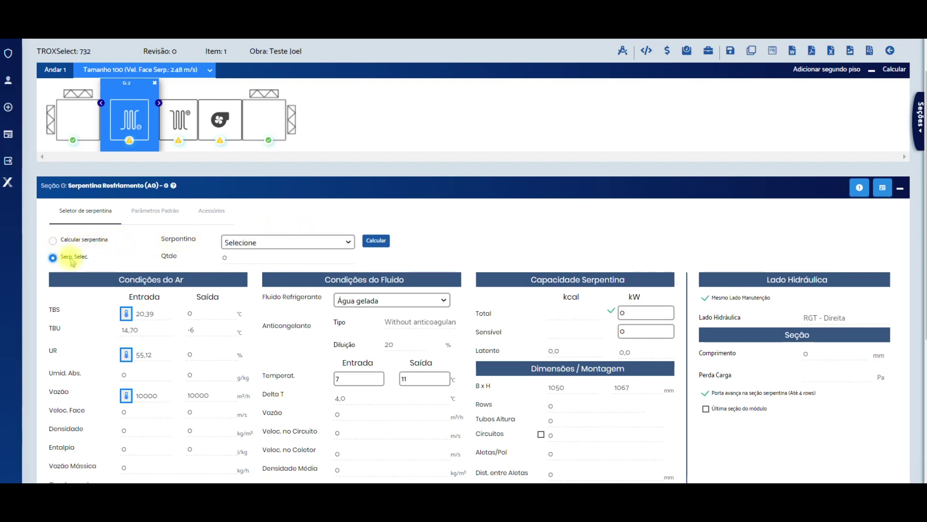
Choose the 4 Rows, 12 aletas pp cooling coil and calculate it for a total capacity of 14 kW
{"action": "left_click", "coordinate": [348, 242]}
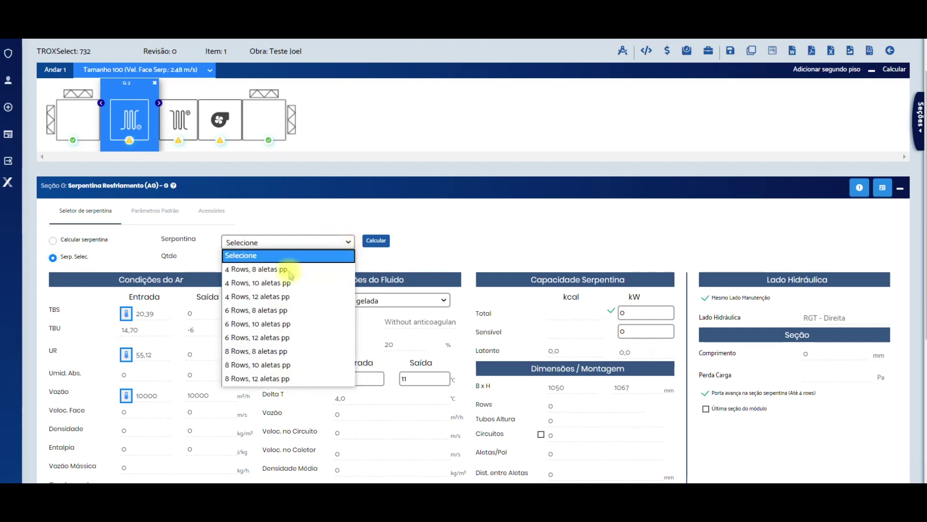
{"action": "left_click", "coordinate": [265, 299]}
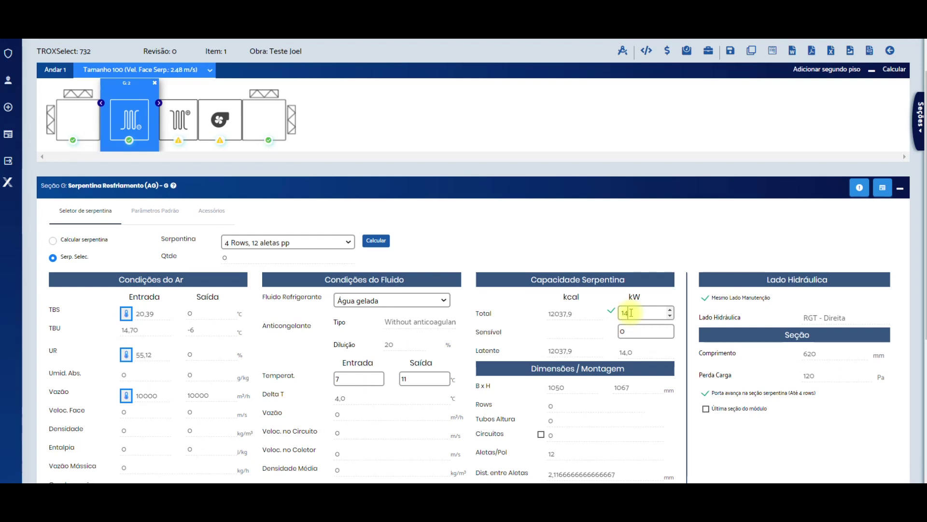
{"action": "left_click", "coordinate": [379, 240]}
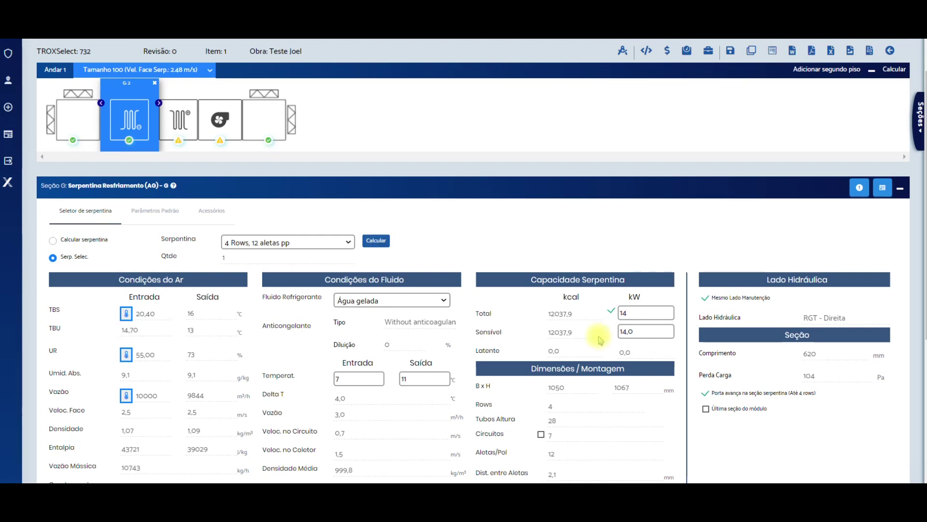
Base the cooling coil on an outlet TBS of 14 °C instead of total capacity, and calculate it in Calcular serpentina mode
{"action": "left_click", "coordinate": [613, 313]}
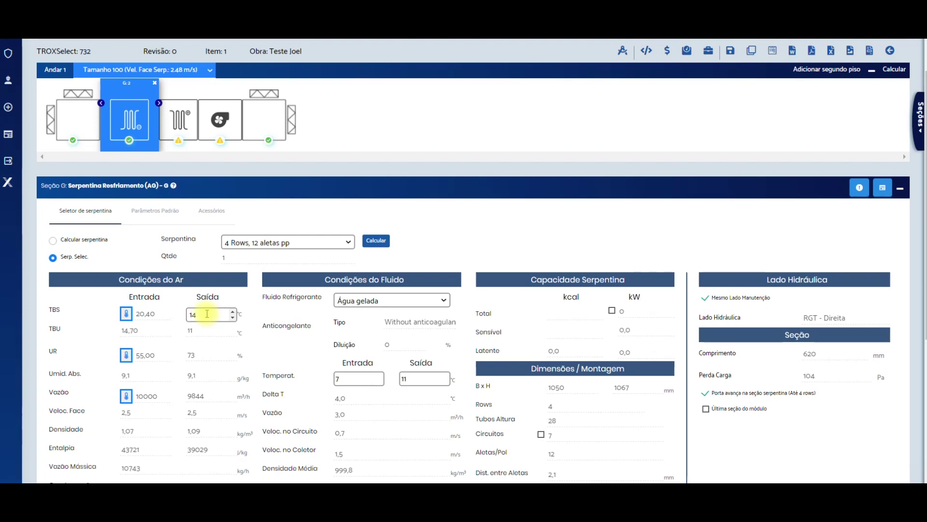
{"action": "left_click", "coordinate": [373, 242]}
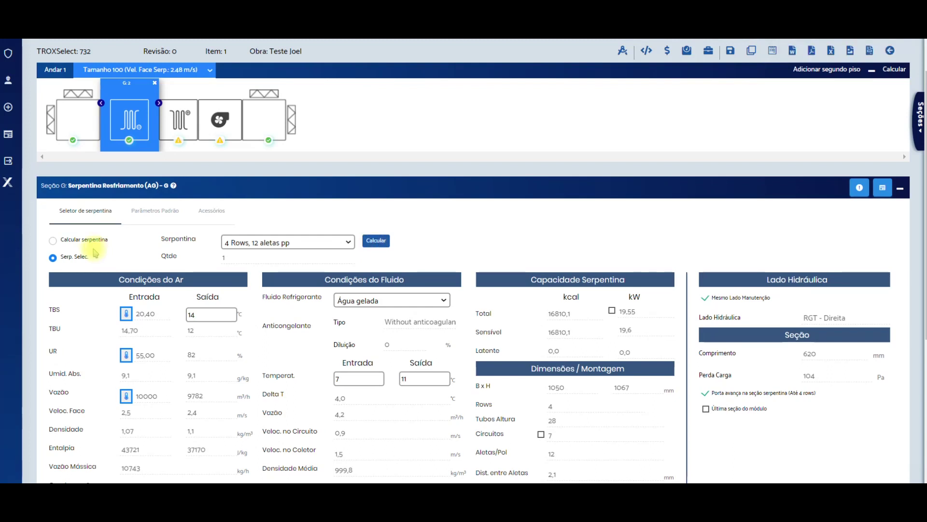
{"action": "left_click", "coordinate": [51, 243]}
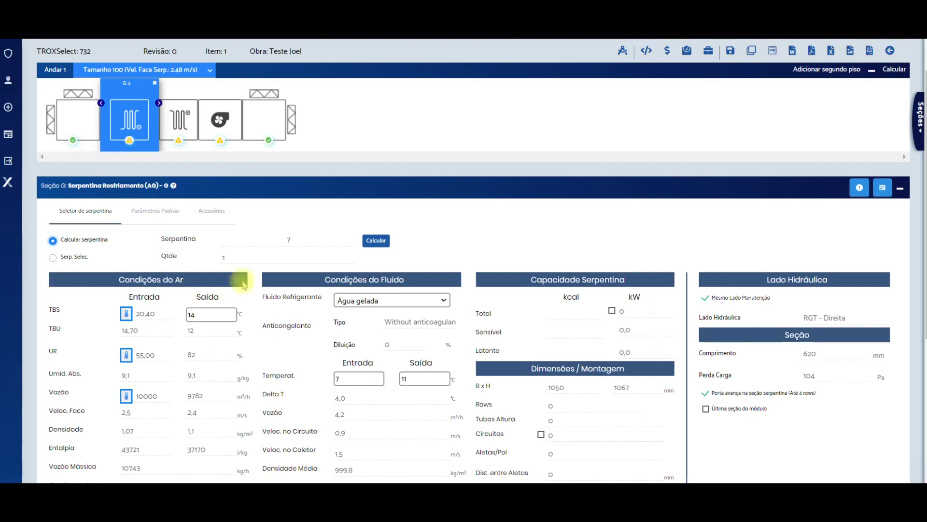
{"action": "left_click", "coordinate": [374, 242]}
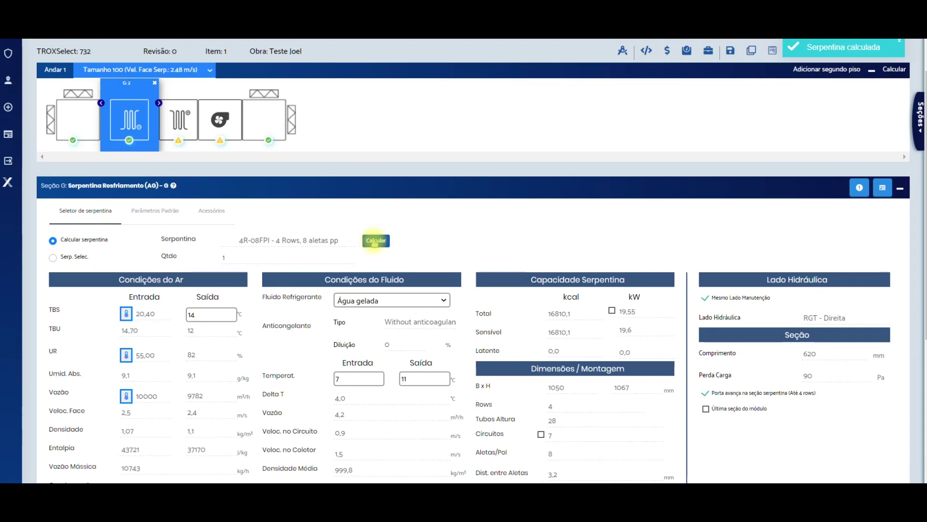
Examine the calculated cooling coil's air, fluid, dimension and component data, and view its Parâmetros Padrão
{"action": "scroll", "coordinate": [241, 145], "scroll_direction": "down", "scroll_amount": 4}
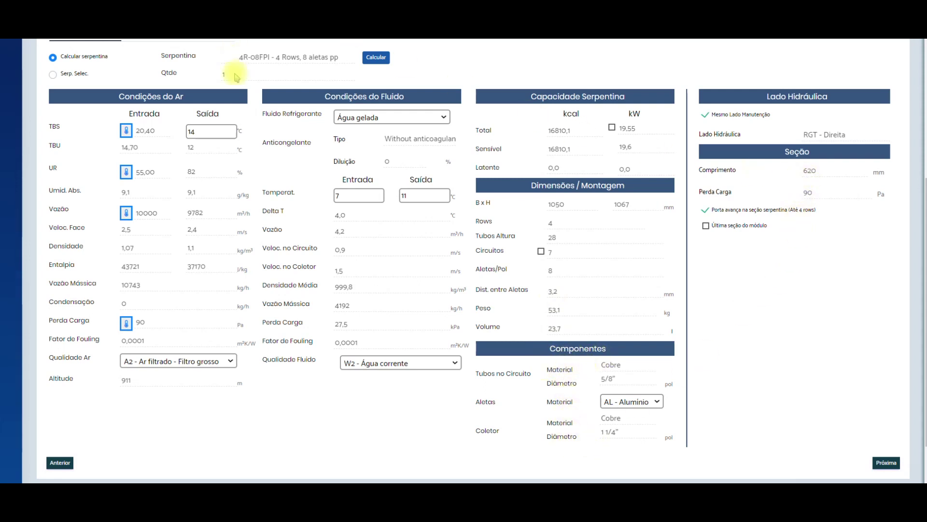
{"action": "scroll", "coordinate": [236, 73], "scroll_direction": "up", "scroll_amount": 2}
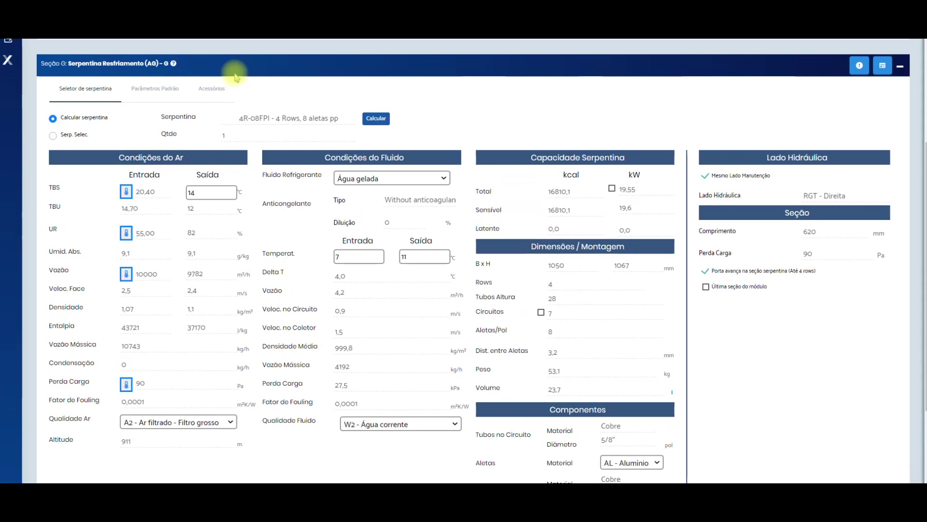
{"action": "left_click", "coordinate": [152, 89]}
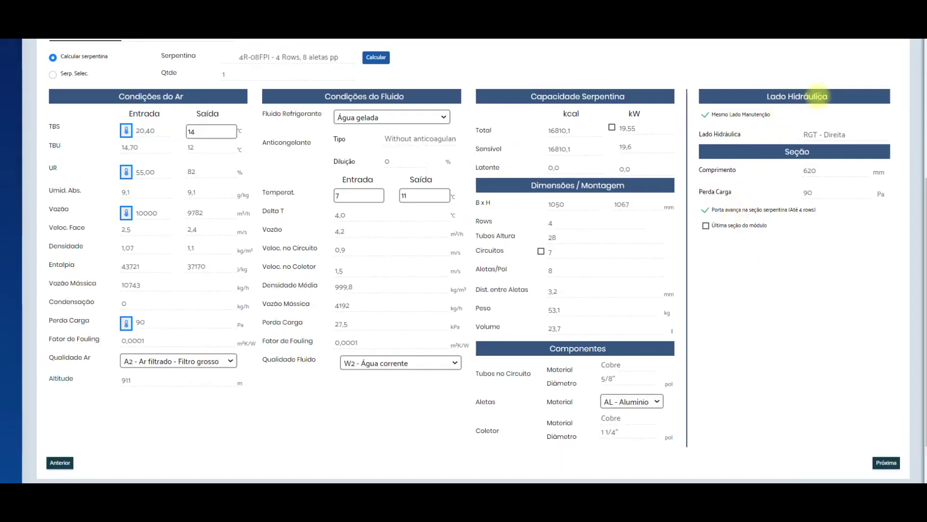
Try releasing the coil's Lado Hidráulica from Mesmo Lado Manutenção, and restore the option
{"action": "left_click", "coordinate": [704, 114]}
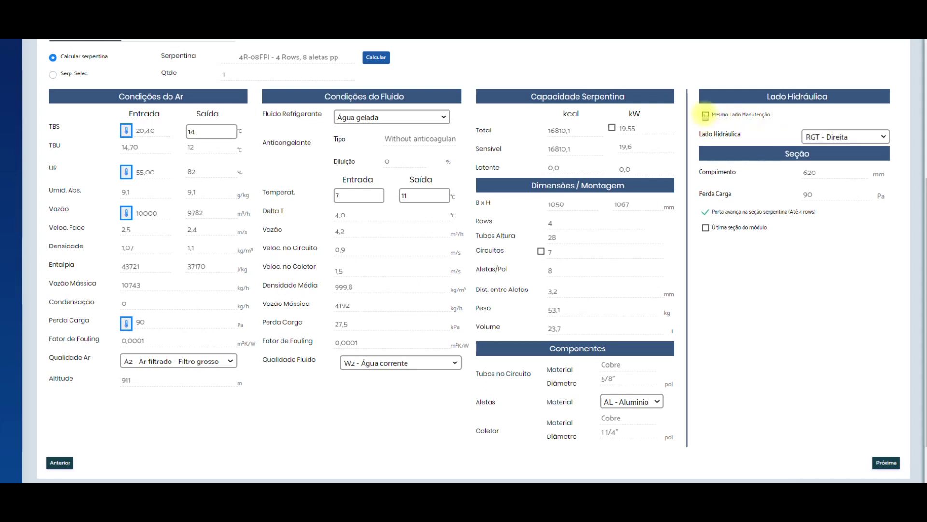
{"action": "left_click", "coordinate": [705, 115]}
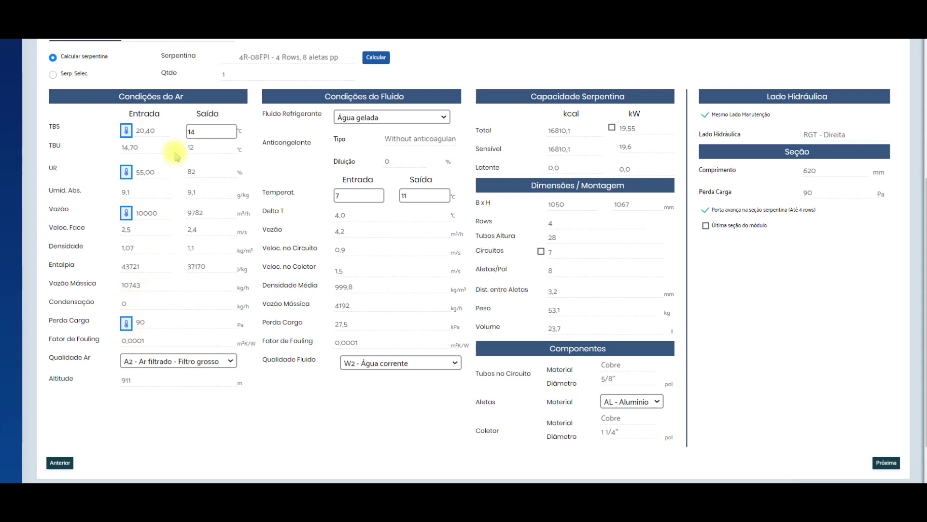
Override the cooling coil's inlet TBS to 24,00 °C and recalculate the coil
{"action": "left_click", "coordinate": [126, 131]}
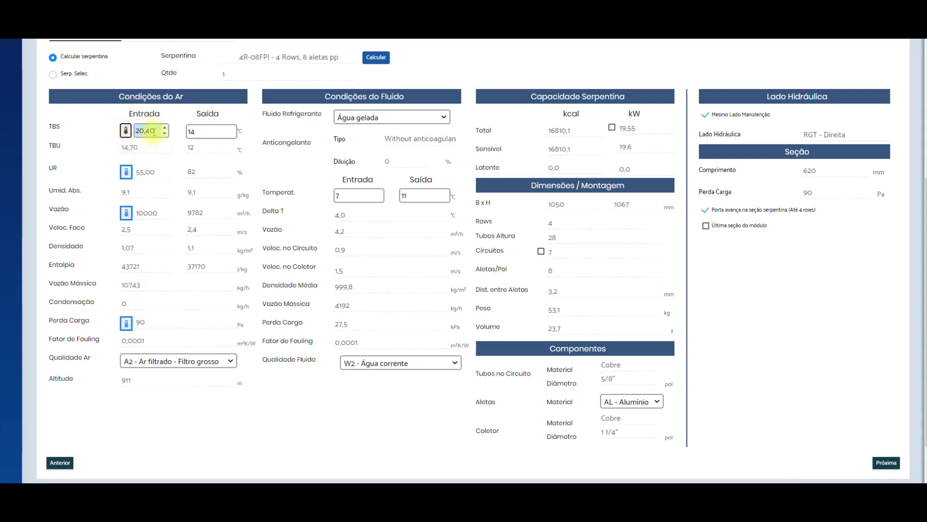
{"action": "left_click", "coordinate": [165, 128]}
{"action": "left_click", "coordinate": [164, 128]}
{"action": "left_click", "coordinate": [164, 129]}
{"action": "left_click", "coordinate": [165, 128]}
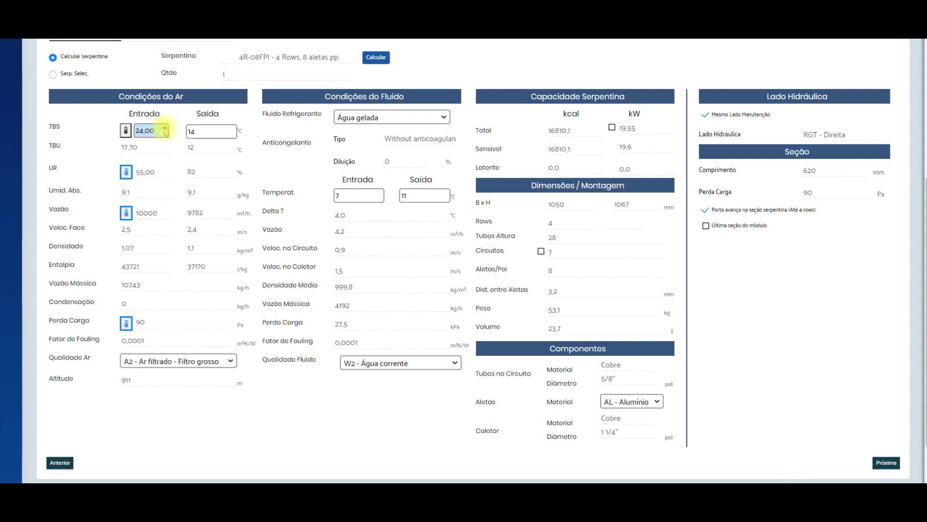
{"action": "left_click", "coordinate": [372, 58]}
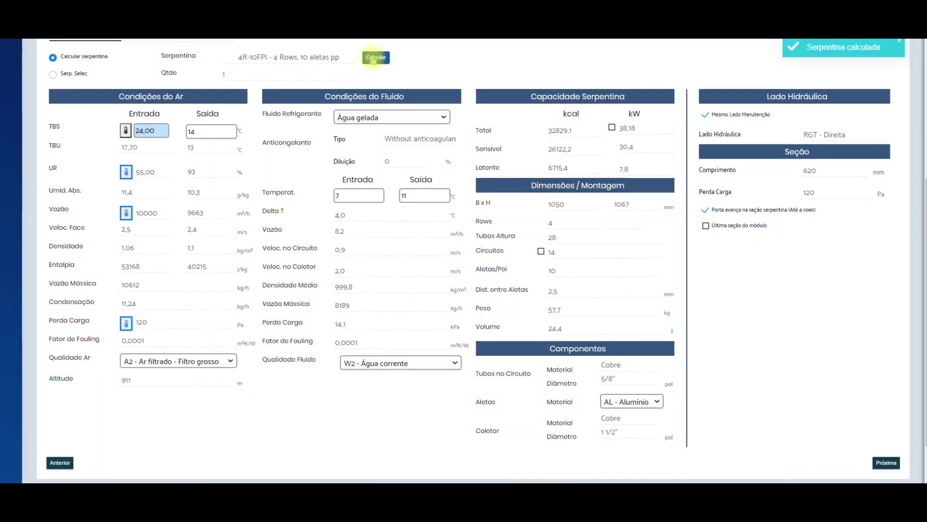
Open the Aquecimento coil section beside the cooling coil and set its fluid to Água quente
{"action": "scroll", "coordinate": [179, 60], "scroll_direction": "up", "scroll_amount": 3}
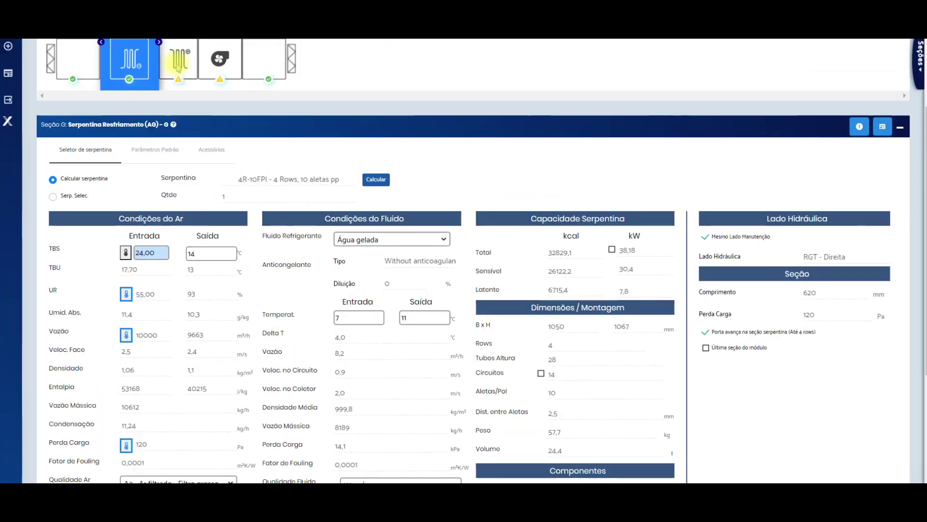
{"action": "left_click", "coordinate": [178, 64]}
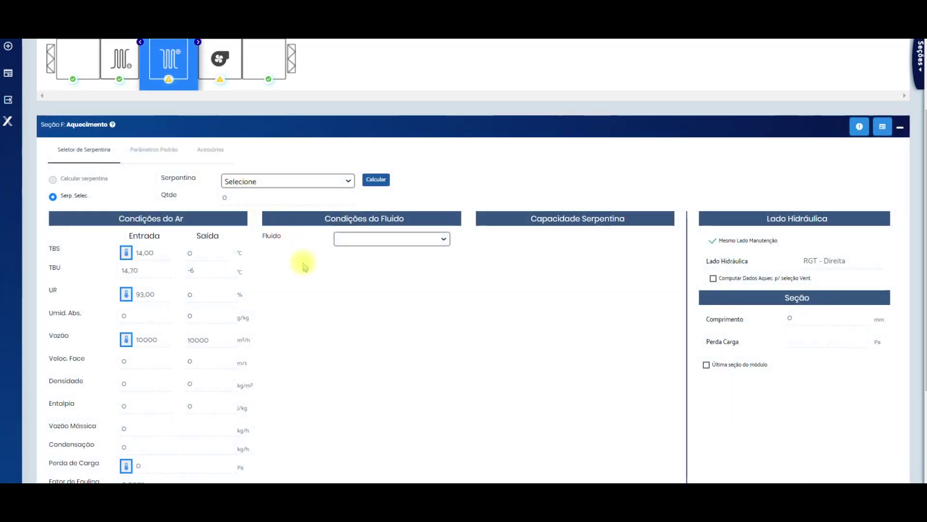
{"action": "left_click", "coordinate": [439, 238]}
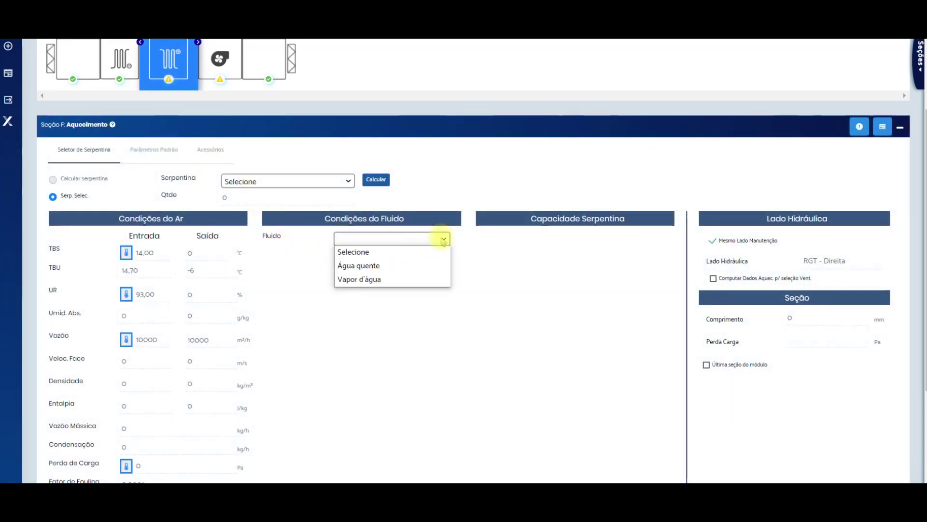
{"action": "left_click", "coordinate": [375, 265]}
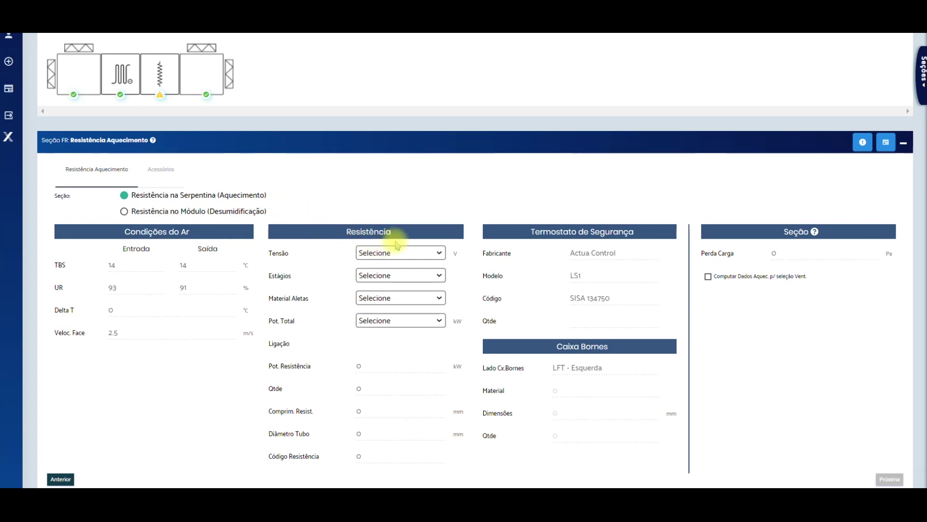
Set the Resistência Aquecimento section to 220V Tensão, 2 etapas and Zincado Material Aletas
{"action": "left_click", "coordinate": [439, 254]}
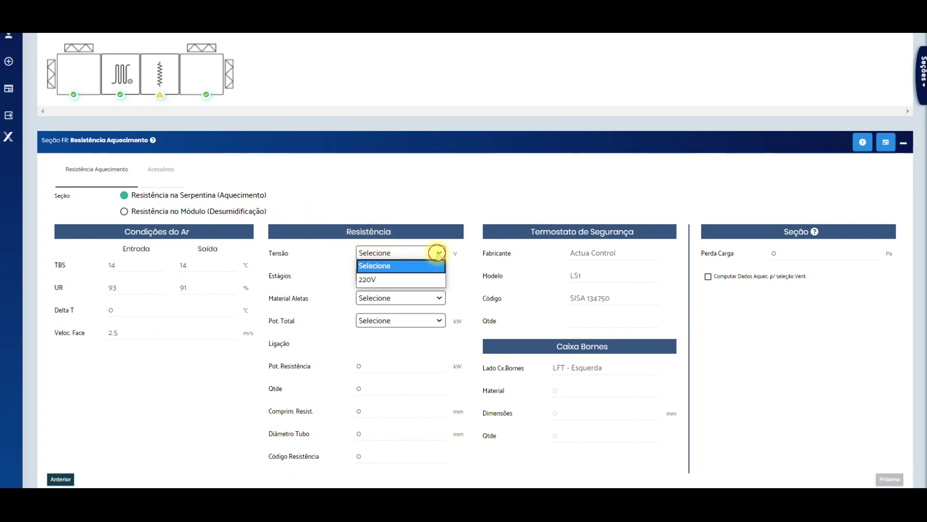
{"action": "left_click", "coordinate": [406, 280]}
{"action": "left_click", "coordinate": [437, 275]}
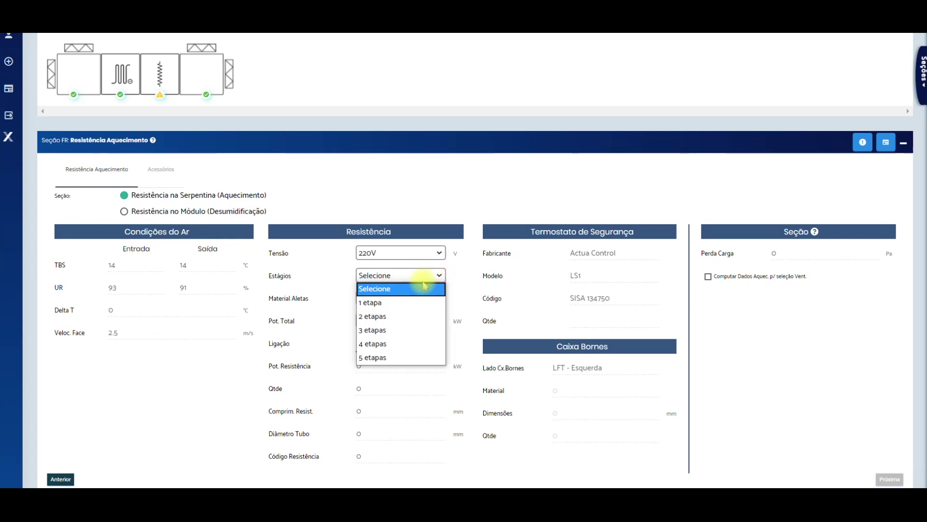
{"action": "left_click", "coordinate": [417, 316]}
{"action": "left_click", "coordinate": [423, 298]}
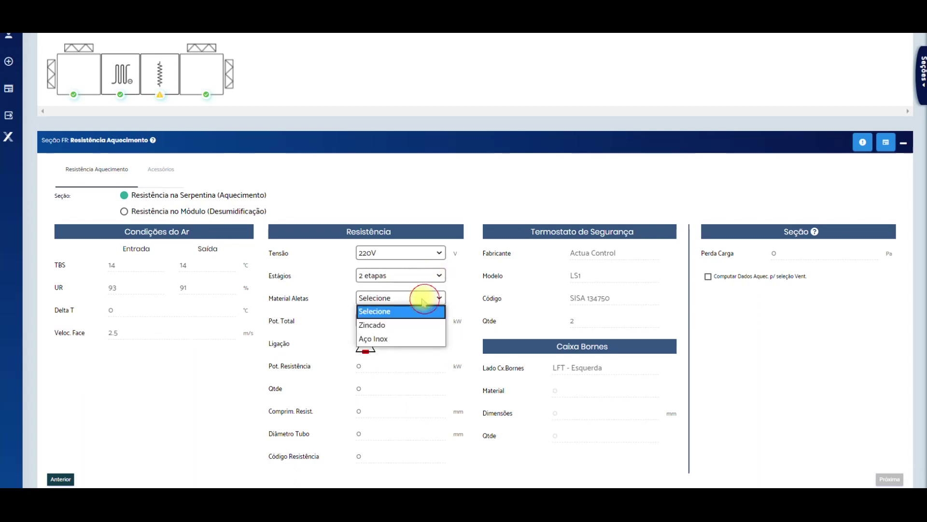
{"action": "left_click", "coordinate": [407, 325]}
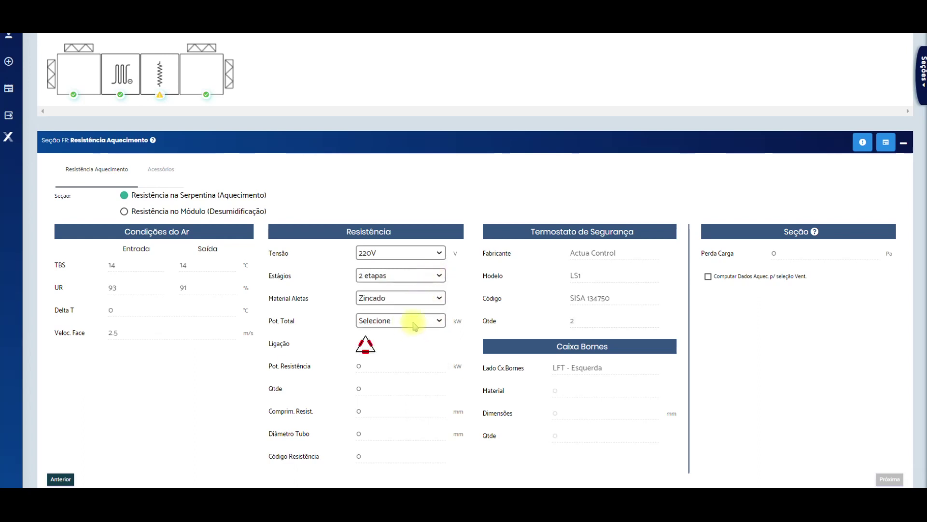
Choose the 31,2kW 12x2600W resistance as the heating section's Pot. Total, and advance to the following section
{"action": "left_click", "coordinate": [412, 321]}
{"action": "scroll", "coordinate": [423, 257], "scroll_direction": "down", "scroll_amount": 1}
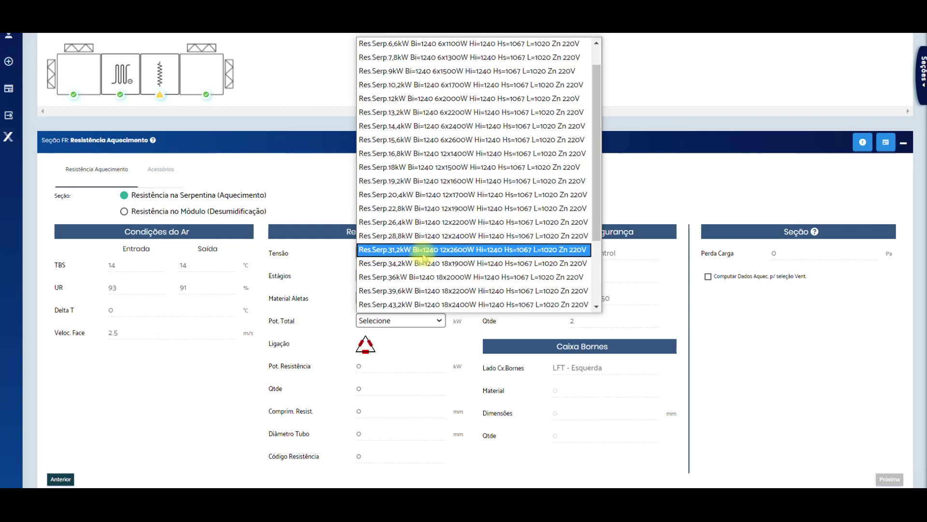
{"action": "left_click", "coordinate": [422, 253]}
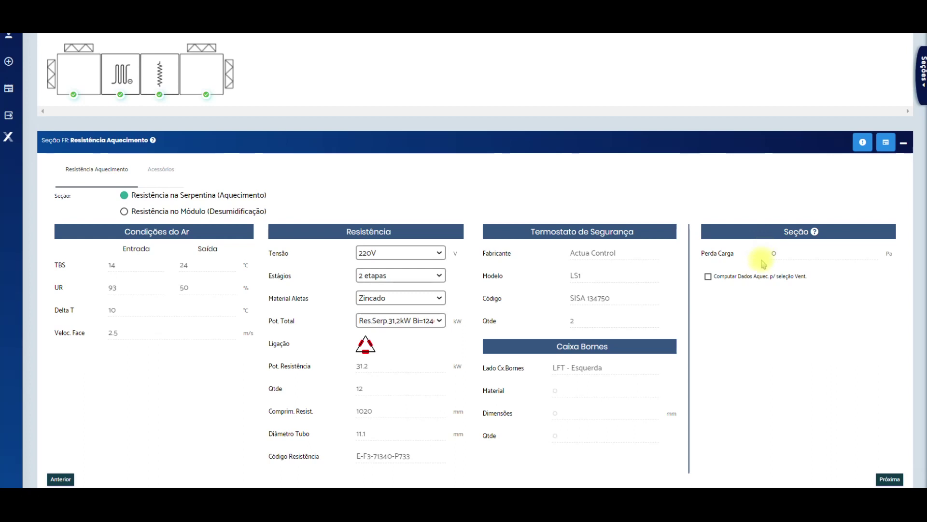
{"action": "left_click", "coordinate": [889, 479]}
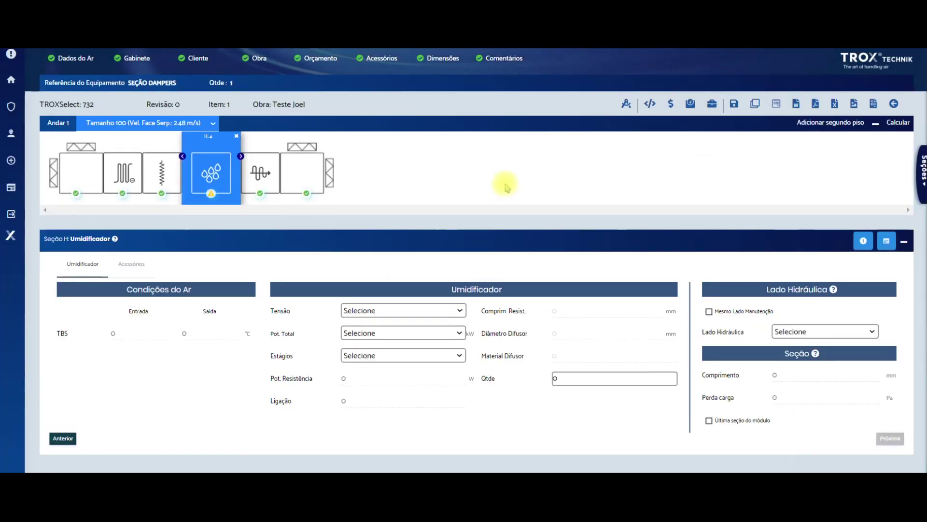
Configure the Umidificador section with 220V Tensão, the Umidificador 7KW 1240 as Pot. Total and 1 Estágios
{"action": "left_click", "coordinate": [460, 307]}
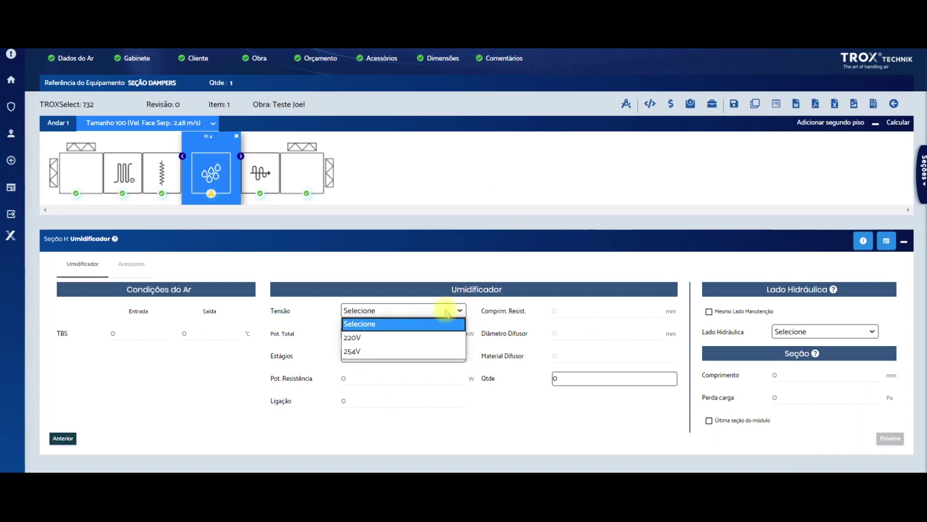
{"action": "left_click", "coordinate": [388, 335]}
{"action": "left_click", "coordinate": [460, 334]}
{"action": "left_click", "coordinate": [451, 356]}
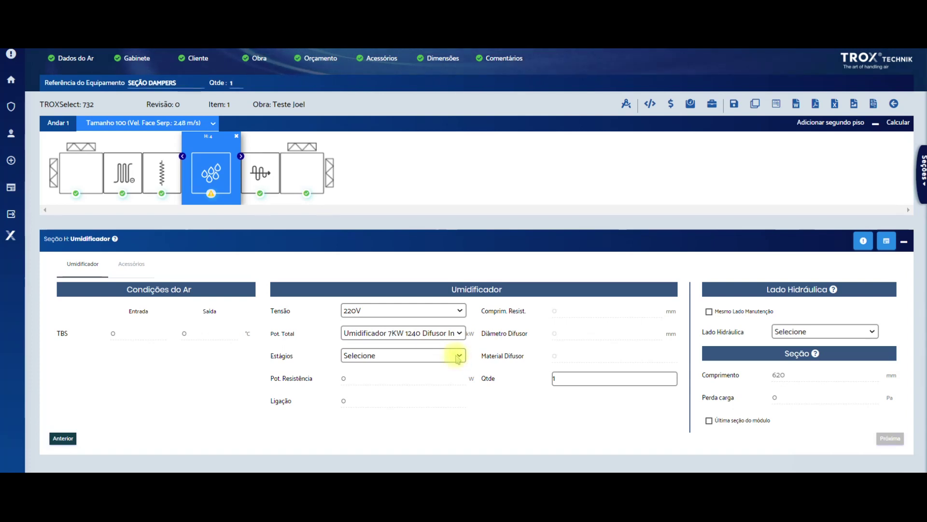
{"action": "left_click", "coordinate": [388, 356]}
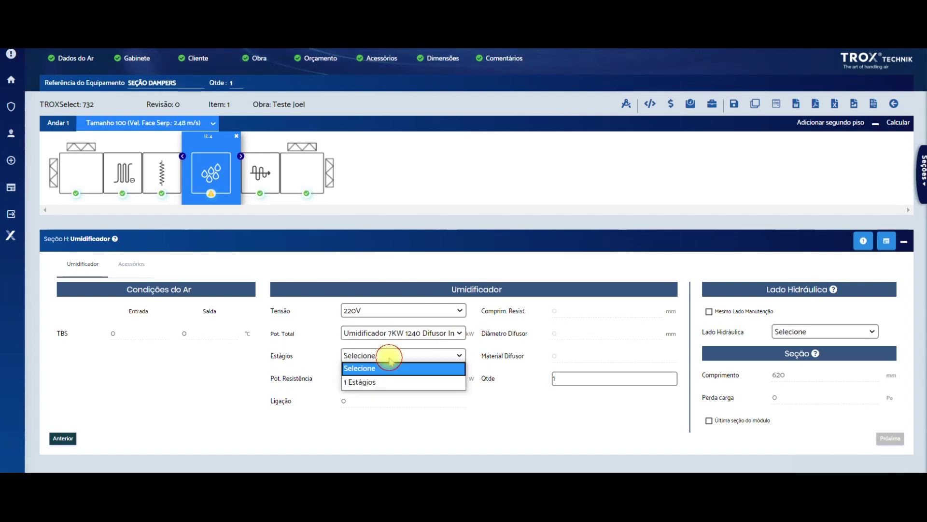
{"action": "left_click", "coordinate": [388, 382]}
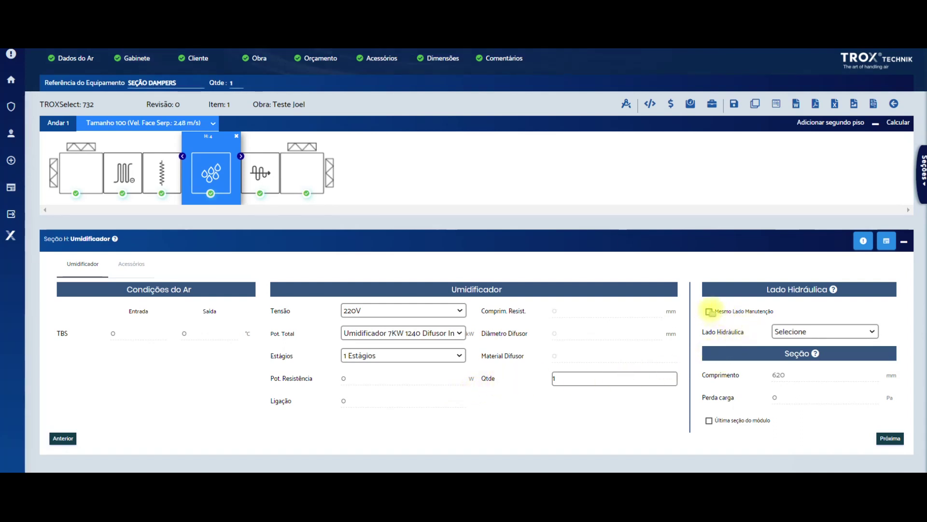
Leave the humidifier's Mesmo Lado Manutenção option off and set its Lado Hidráulica to RGT - Direita
{"action": "left_click", "coordinate": [709, 312]}
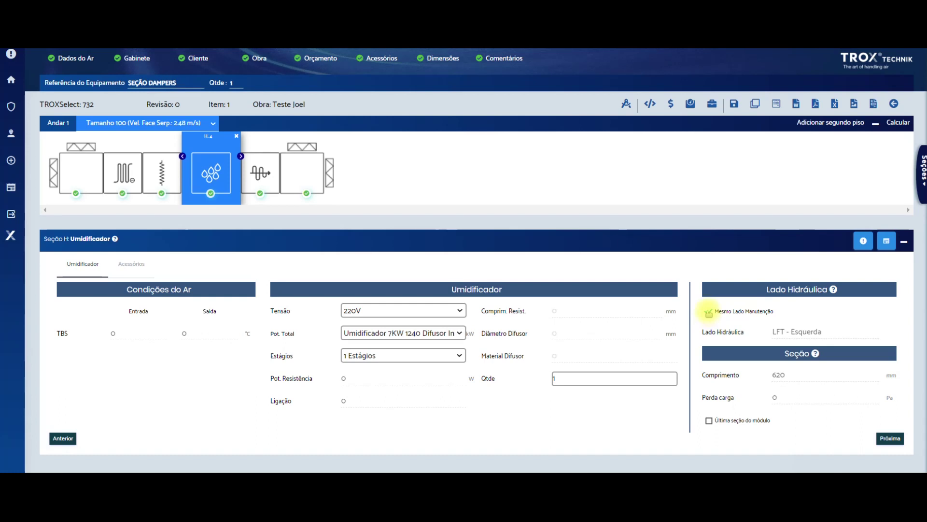
{"action": "left_click", "coordinate": [708, 312]}
{"action": "left_click", "coordinate": [871, 331]}
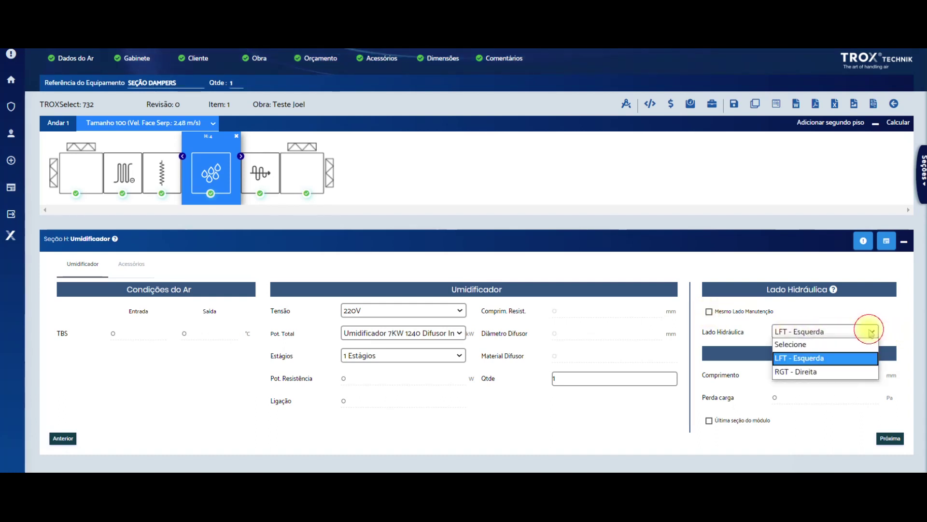
{"action": "left_click", "coordinate": [824, 376]}
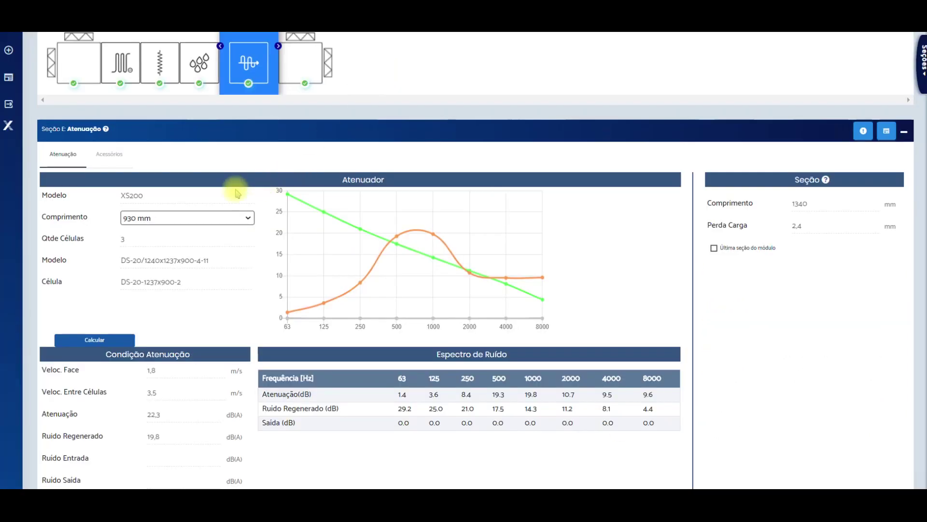
Choose 930 mm as the Comprimento of the XS200 attenuator
{"action": "left_click", "coordinate": [247, 220]}
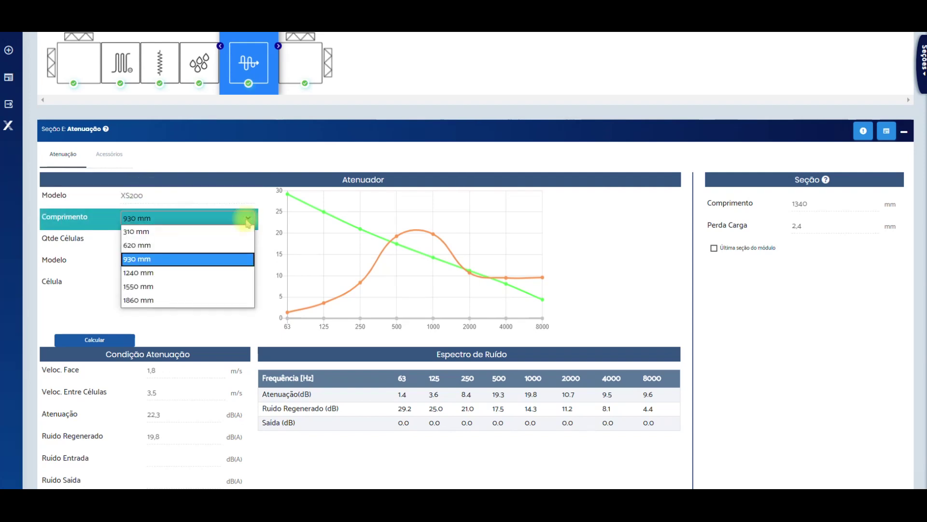
{"action": "left_click", "coordinate": [210, 261]}
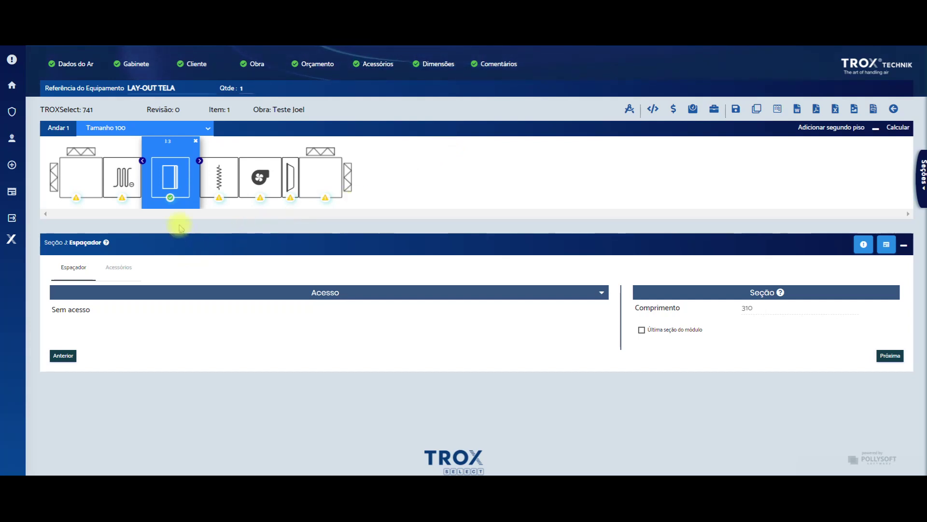
Give the Espaçador section a 620mm access door on the Esquerda side, with hinges at Esquerda and Visor e Iluminação
{"action": "left_click", "coordinate": [128, 208]}
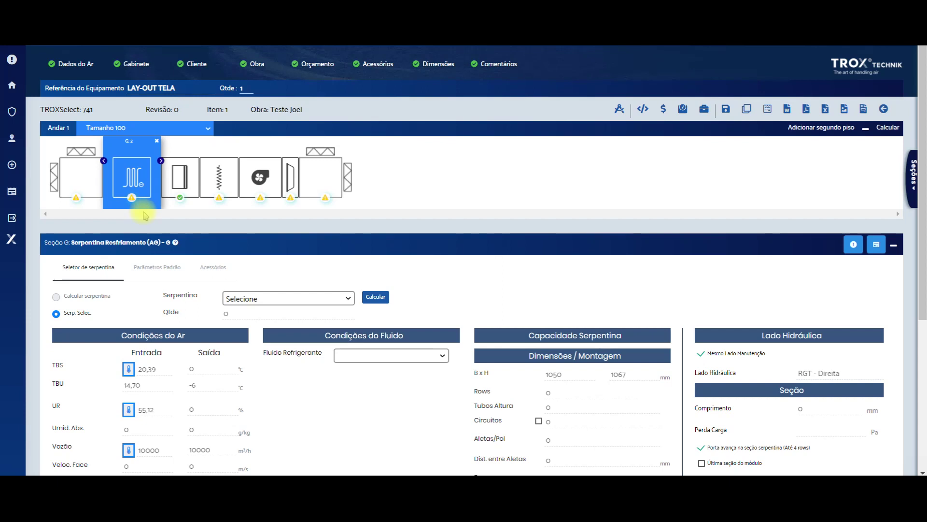
{"action": "left_click", "coordinate": [188, 188]}
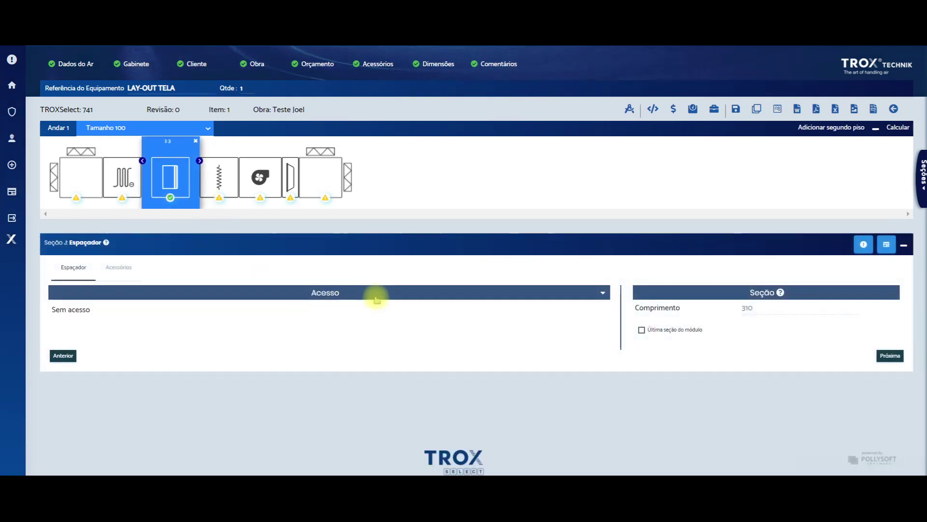
{"action": "left_click", "coordinate": [377, 295]}
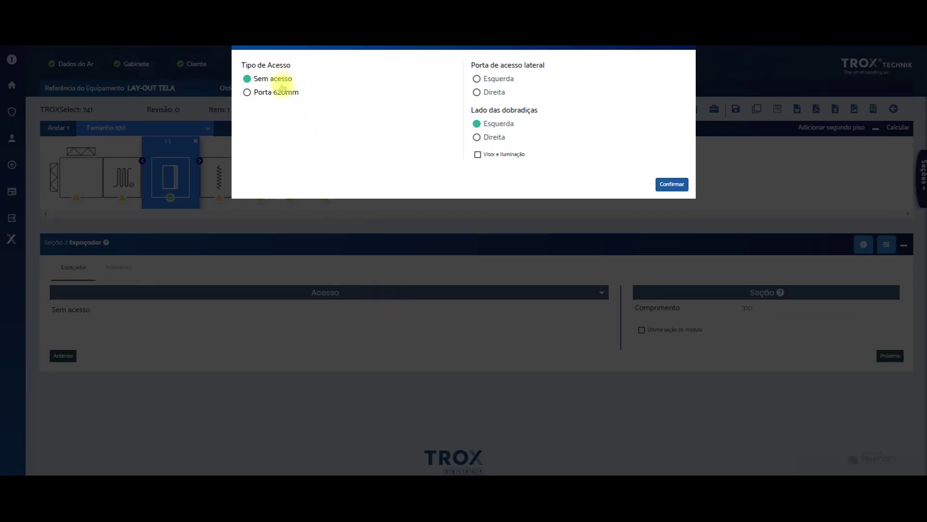
{"action": "left_click", "coordinate": [248, 93]}
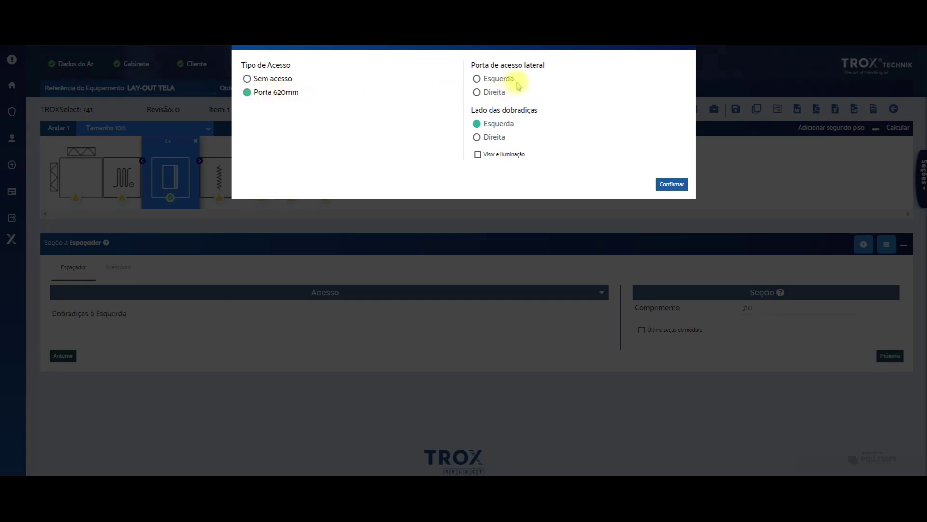
{"action": "left_click", "coordinate": [498, 80]}
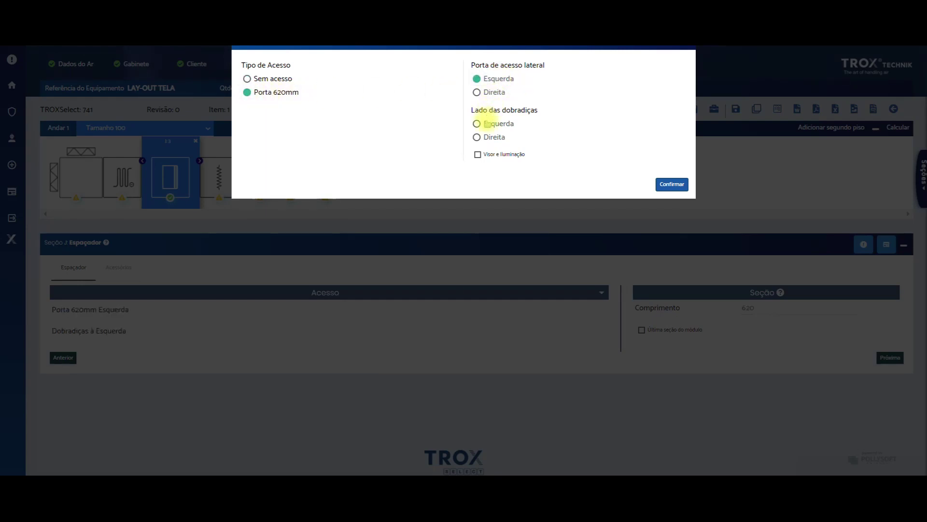
{"action": "left_click", "coordinate": [485, 125]}
{"action": "left_click", "coordinate": [478, 155]}
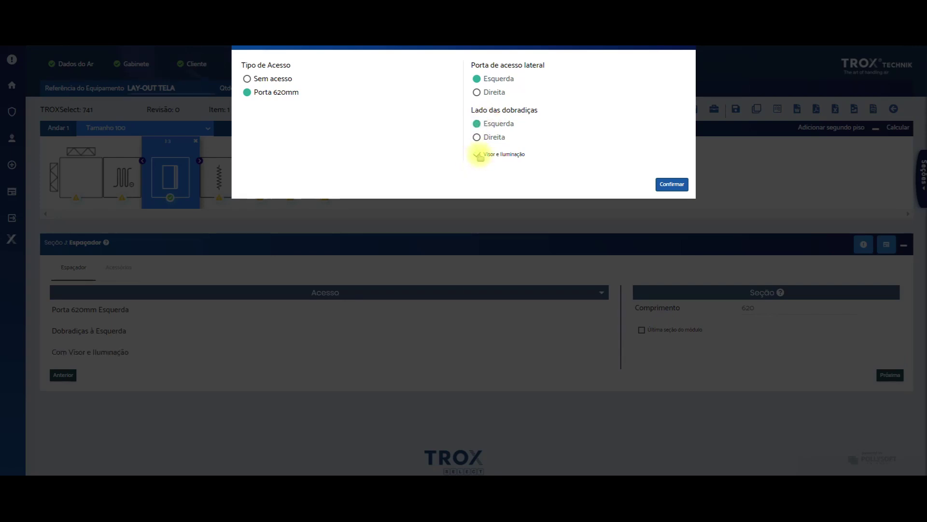
{"action": "left_click", "coordinate": [672, 184]}
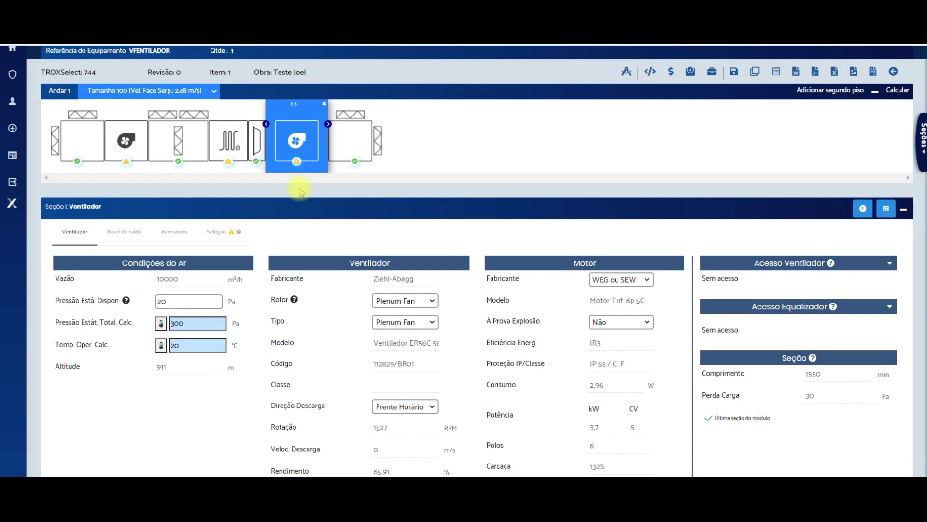
Set the fan's Pressão Está. Dispon. to 20 Pa and override its Pressão Estát. Total. Calc. with 300 Pa
{"action": "scroll", "coordinate": [167, 251], "scroll_direction": "down", "scroll_amount": 4}
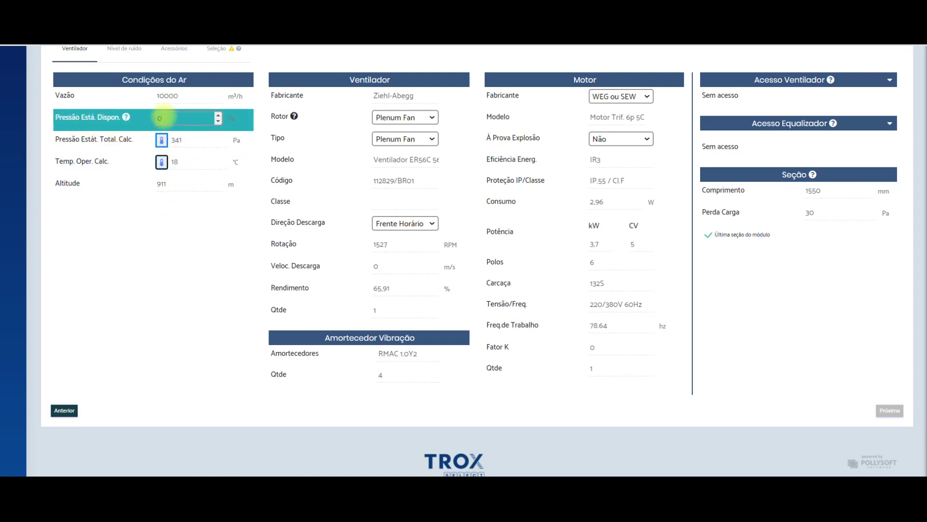
{"action": "left_click", "coordinate": [171, 119]}
{"action": "key", "text": "BackSpace"}
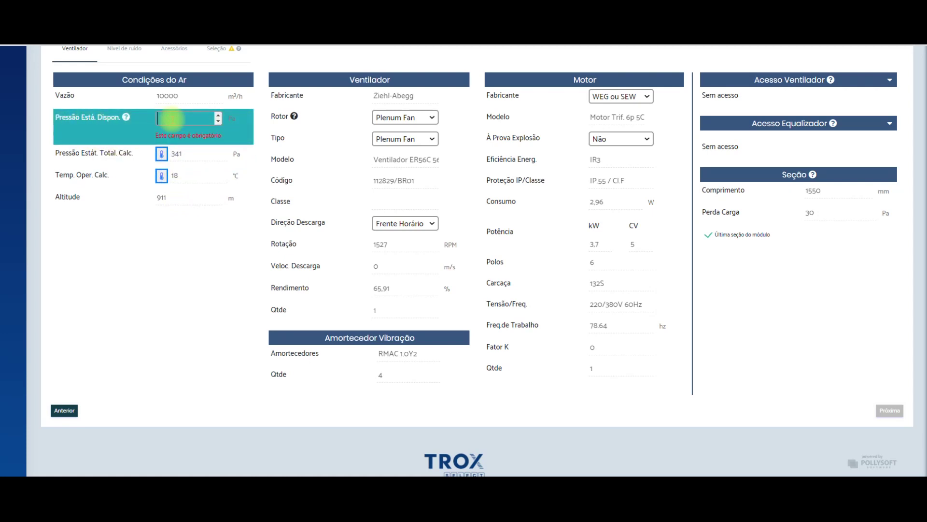
{"action": "type", "text": "20"}
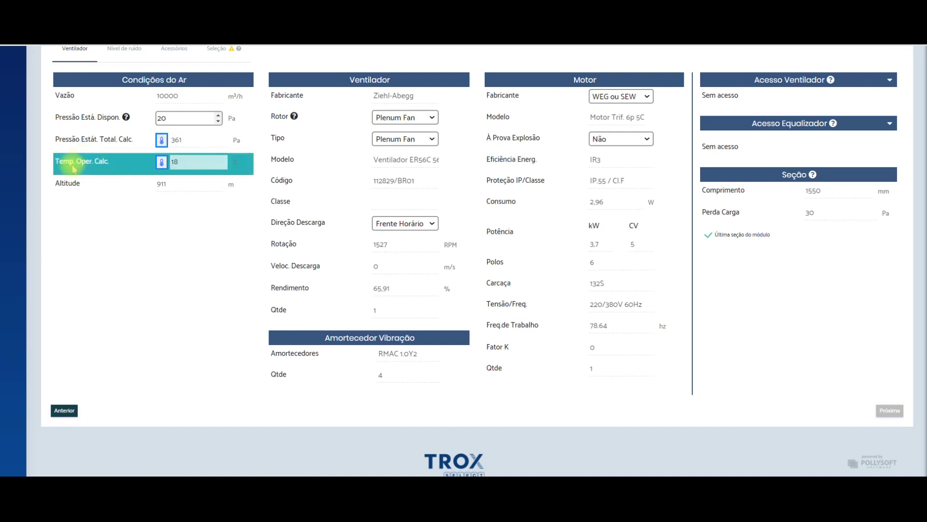
{"action": "left_click", "coordinate": [162, 140]}
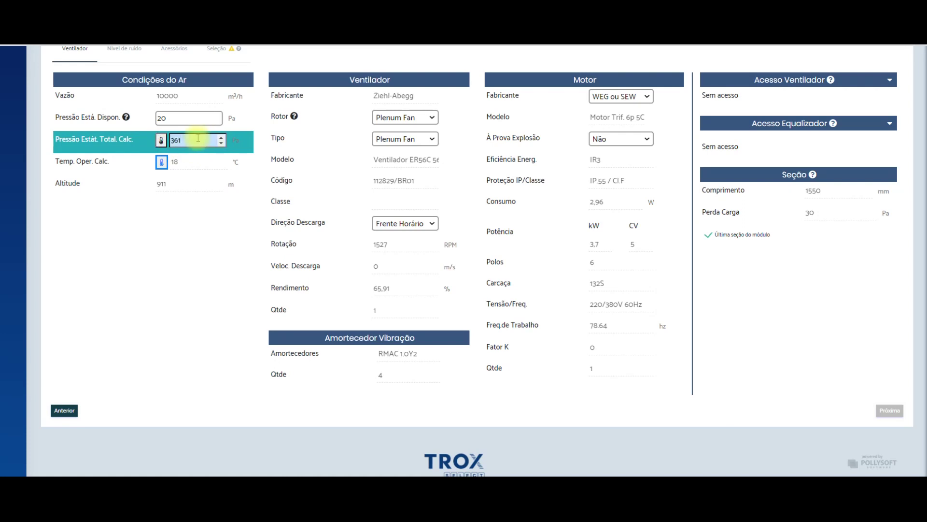
{"action": "left_click", "coordinate": [167, 237]}
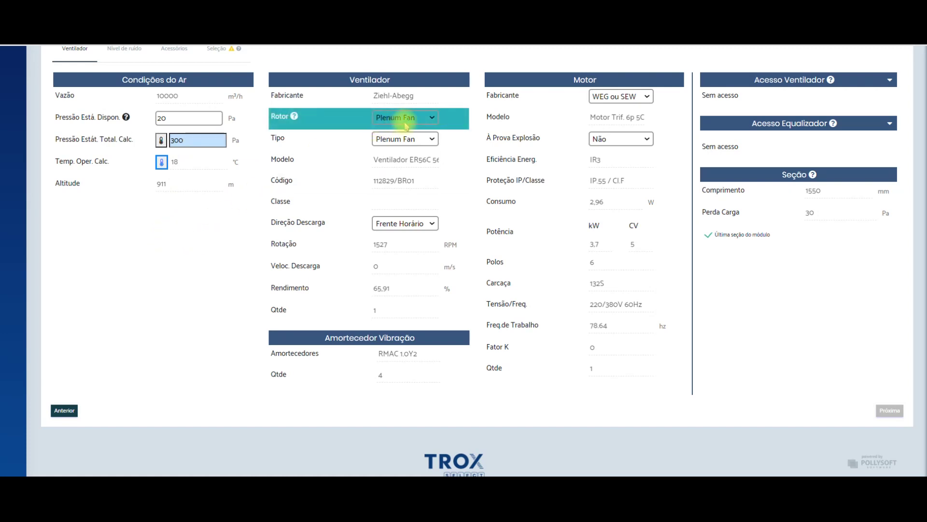
Keep Plenum Fan as the Rotor and select the ER50C-6DN.E7.1R fan from the calculated models
{"action": "left_click", "coordinate": [430, 119]}
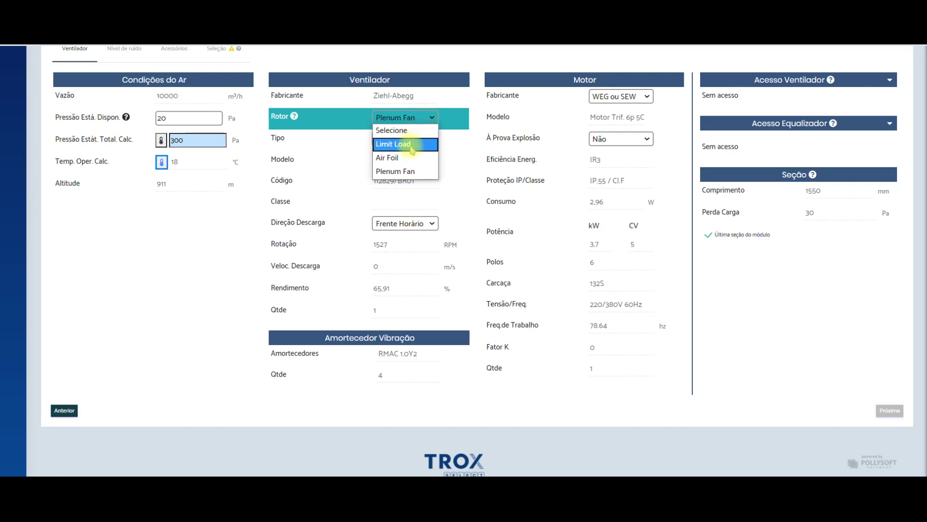
{"action": "left_click", "coordinate": [399, 172]}
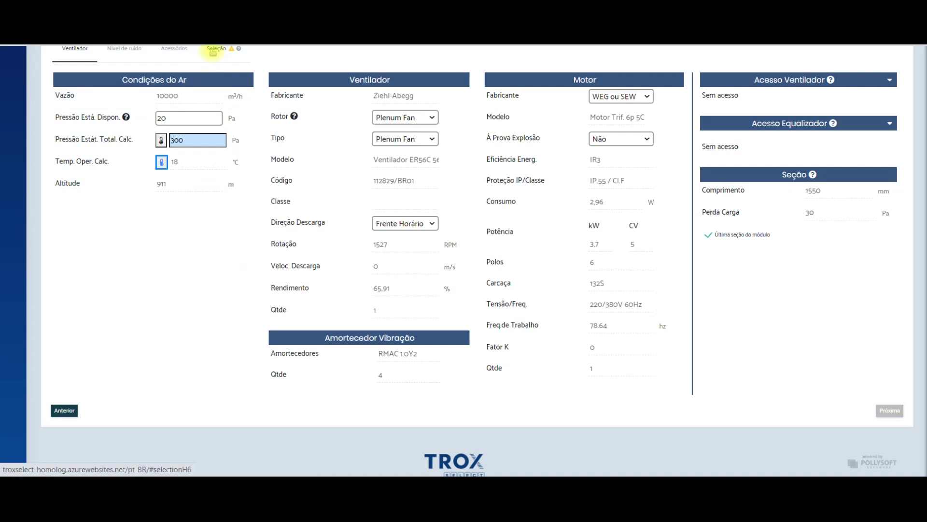
{"action": "left_click", "coordinate": [213, 50]}
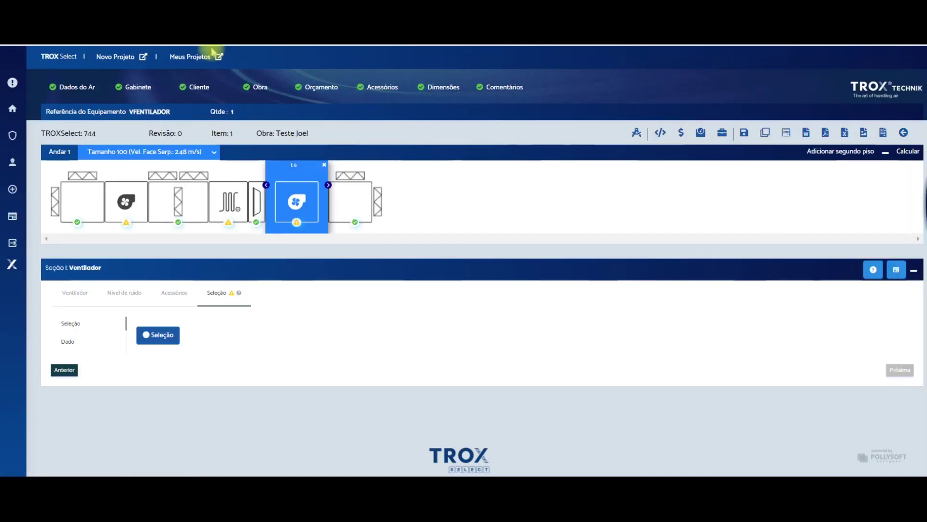
{"action": "left_click", "coordinate": [158, 334]}
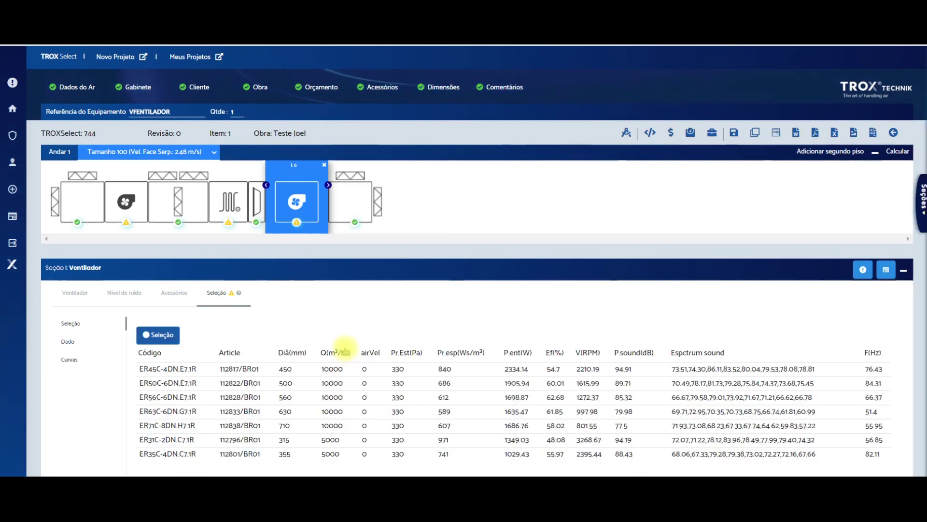
{"action": "left_click", "coordinate": [256, 385]}
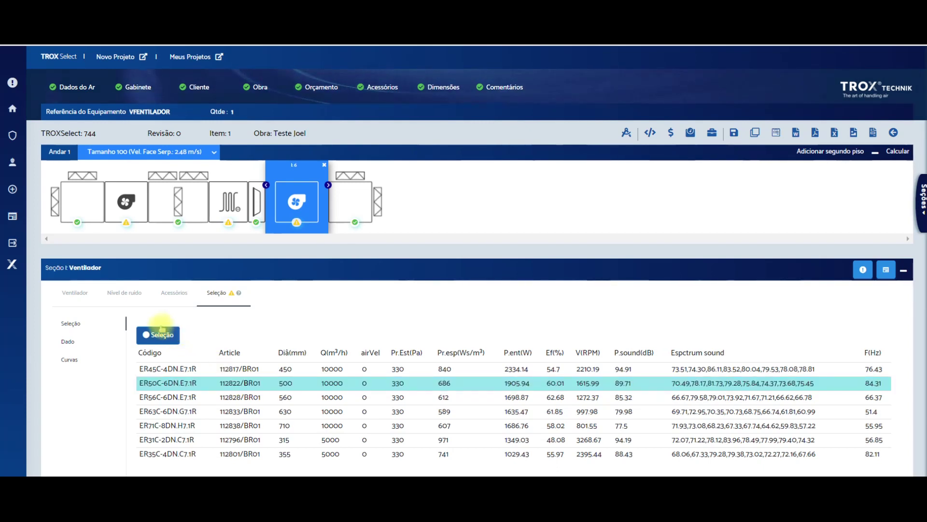
Keep the fan motor's Fabricante at WEG ou SEW and its À Prova Explosão option at Não
{"action": "left_click", "coordinate": [75, 293]}
{"action": "scroll", "coordinate": [651, 169], "scroll_direction": "down", "scroll_amount": 3}
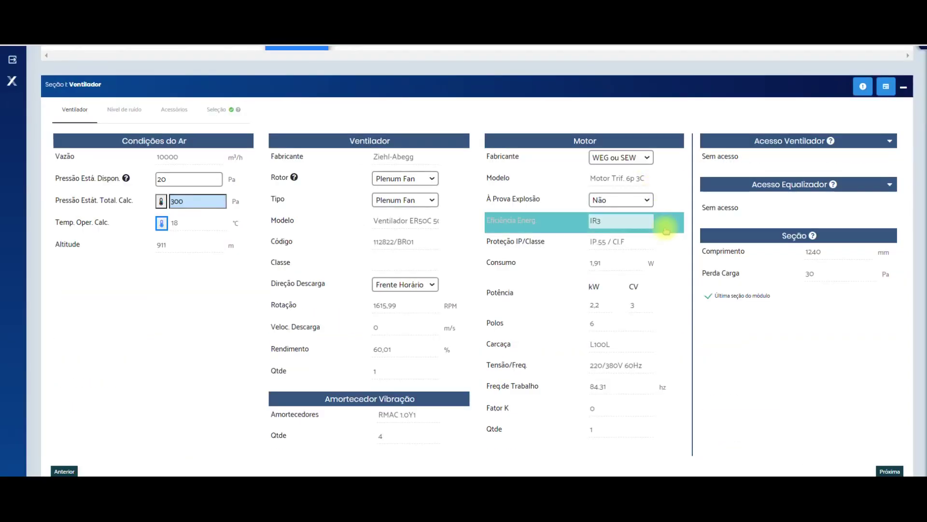
{"action": "left_click", "coordinate": [647, 159]}
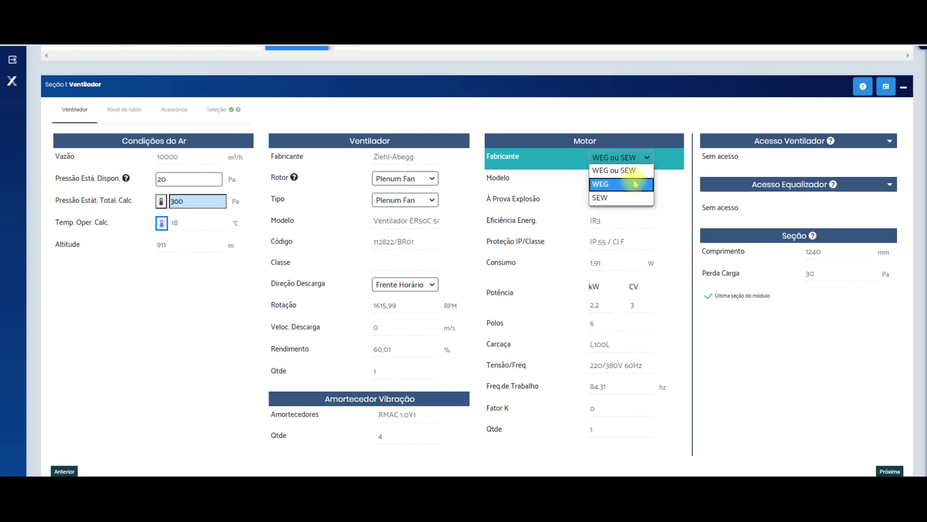
{"action": "left_click", "coordinate": [635, 172]}
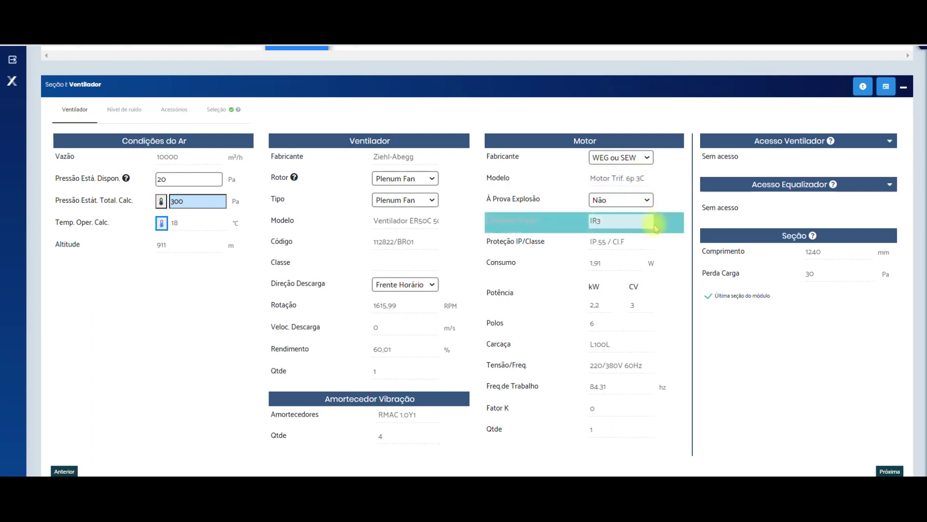
{"action": "left_click", "coordinate": [647, 199]}
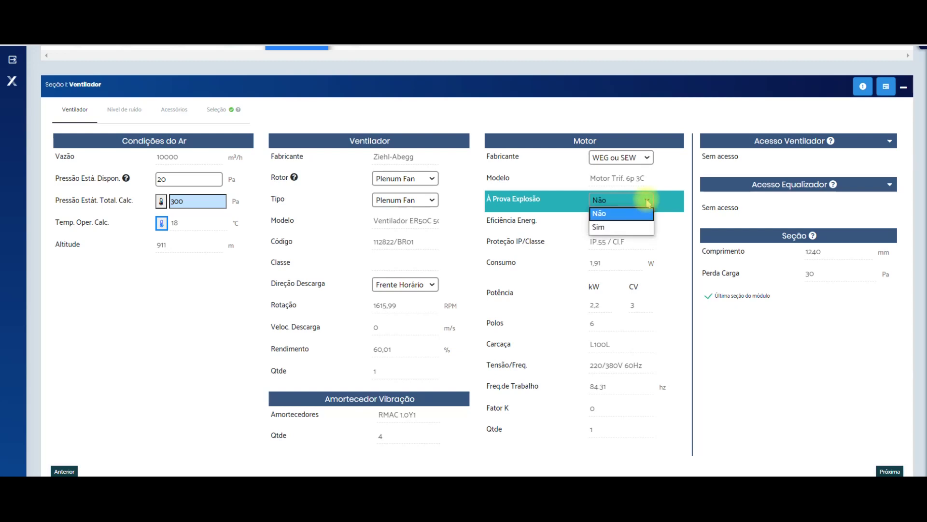
{"action": "left_click", "coordinate": [646, 199]}
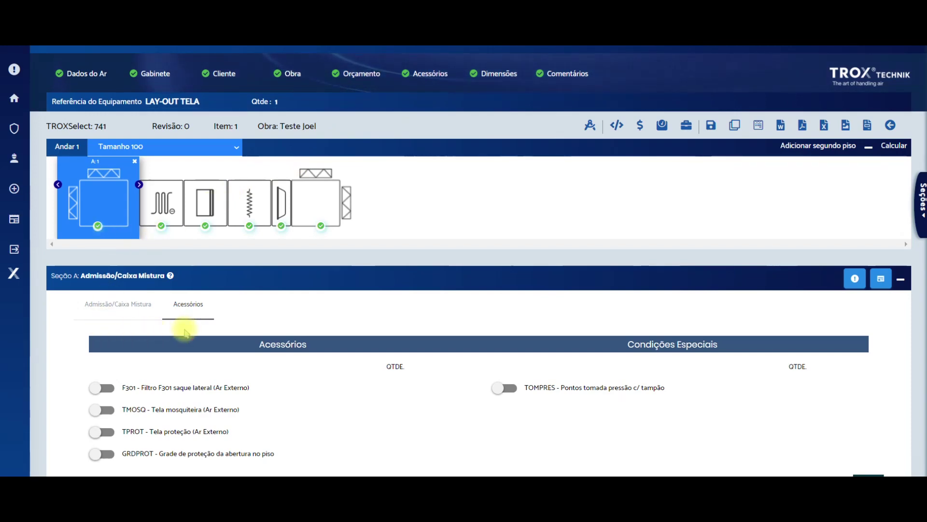
Check the equipment's Telhado Alumínio accessory and the Local Instalação options of the Gabinete
{"action": "left_click", "coordinate": [426, 77]}
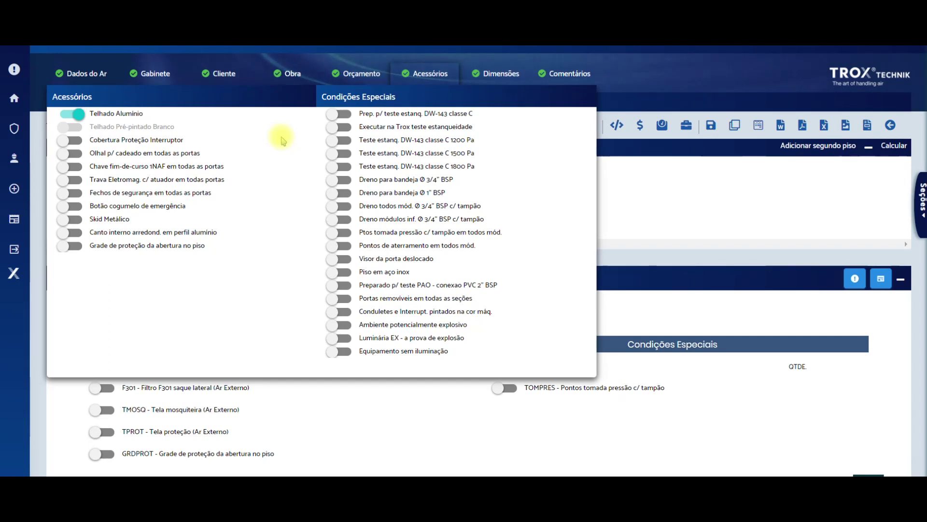
{"action": "left_click", "coordinate": [98, 115]}
{"action": "left_click", "coordinate": [78, 115]}
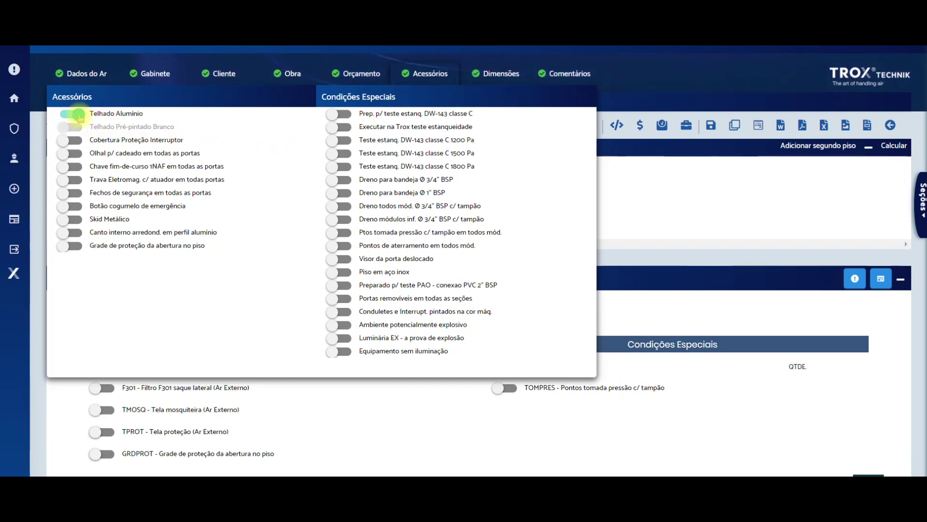
{"action": "left_click", "coordinate": [155, 75]}
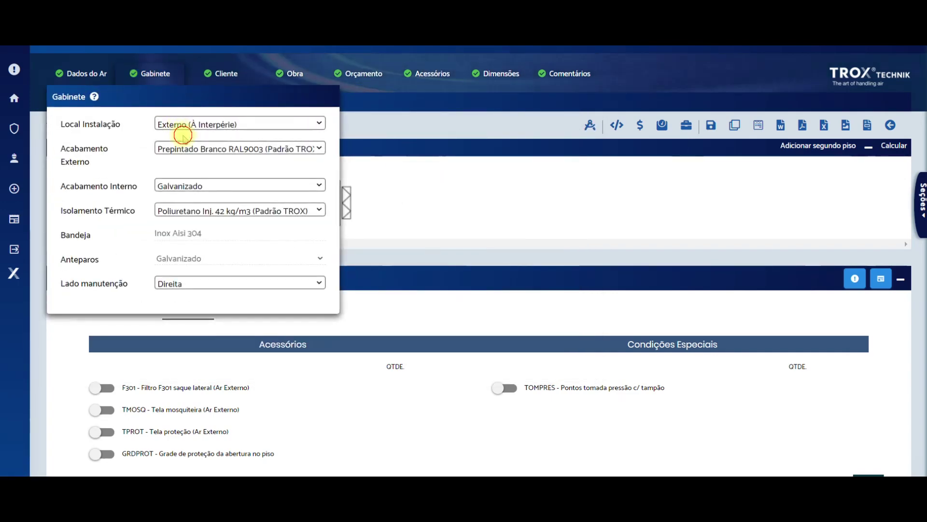
{"action": "left_click", "coordinate": [316, 125]}
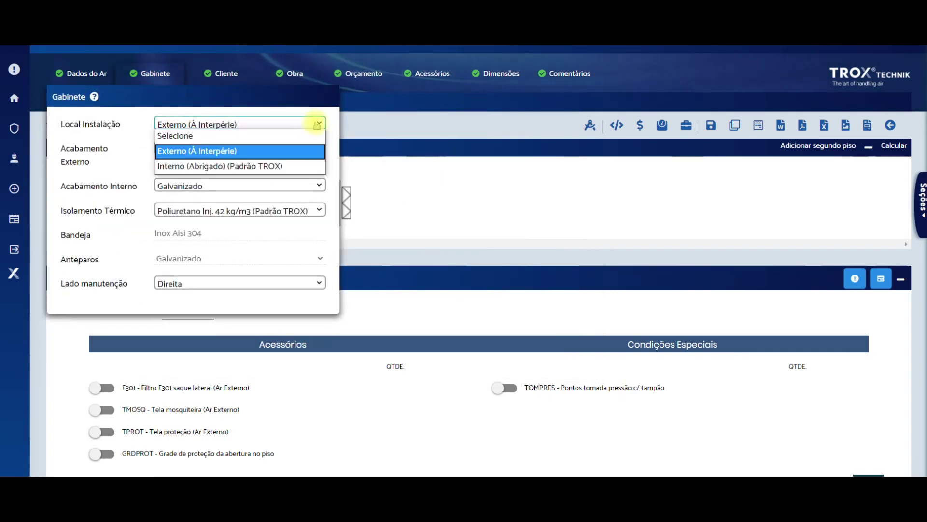
{"action": "left_click", "coordinate": [317, 125]}
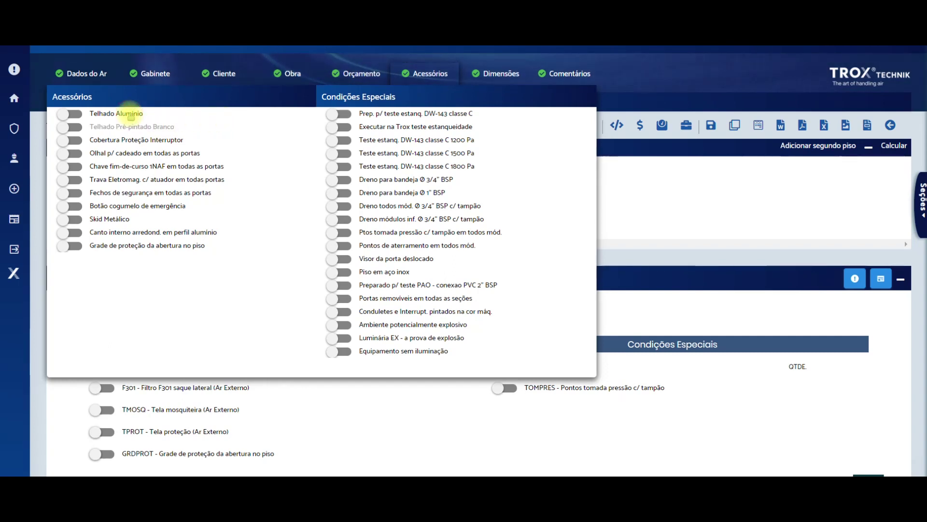
Enable Telhado Pré-pintado Branco as the roof accessory instead of Telhado Alumínio
{"action": "left_click", "coordinate": [125, 114]}
{"action": "left_click", "coordinate": [103, 125]}
{"action": "left_click", "coordinate": [73, 114]}
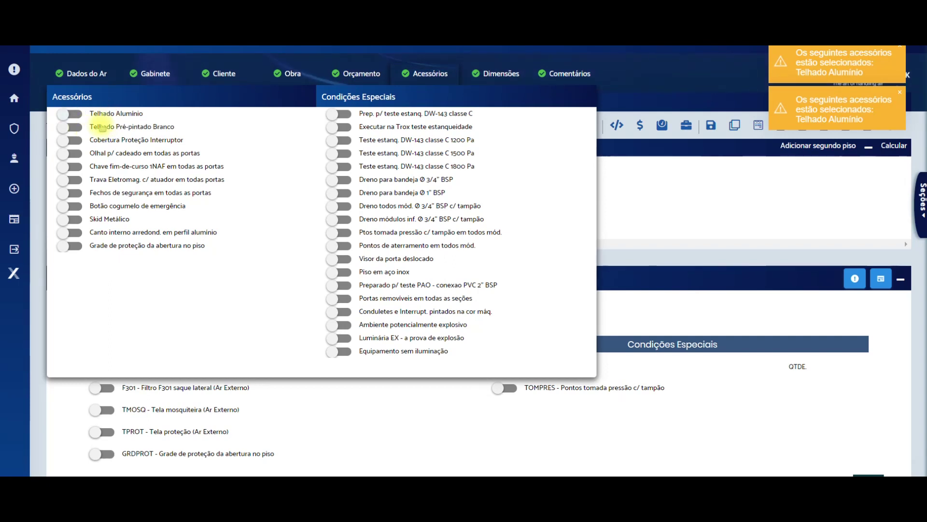
{"action": "left_click", "coordinate": [101, 128]}
{"action": "left_click", "coordinate": [104, 116]}
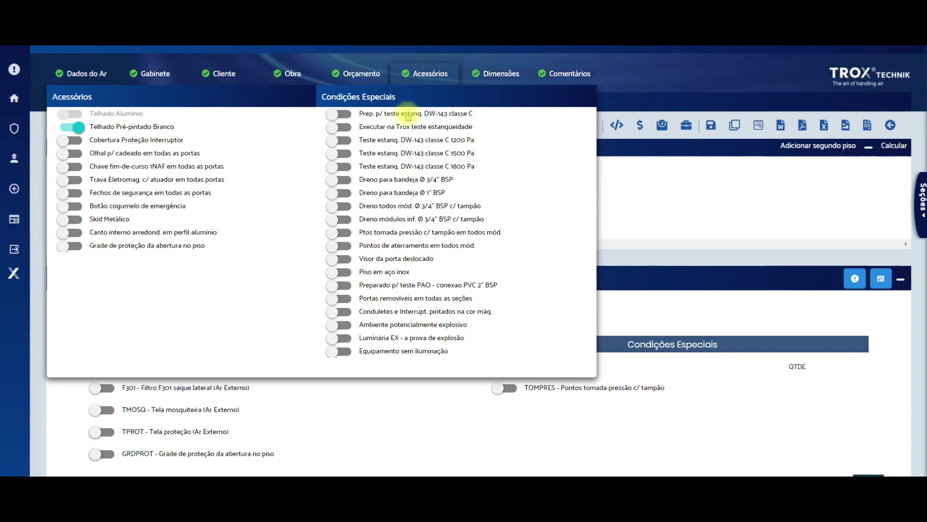
In Condições Especiais, enable Executar na Trox teste estanqueidade instead of Prep. p/ teste estanq. DW-143 classe C
{"action": "left_click", "coordinate": [409, 115]}
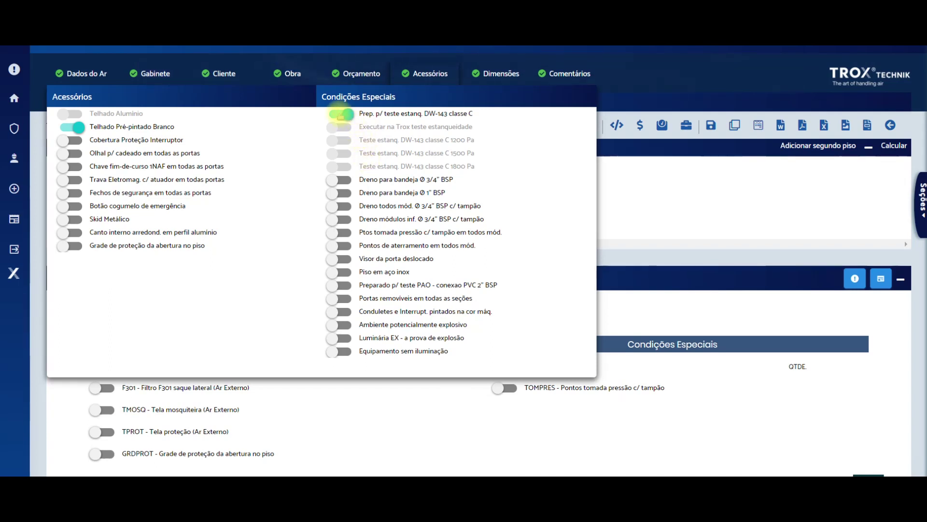
{"action": "left_click", "coordinate": [341, 115]}
{"action": "left_click", "coordinate": [347, 129]}
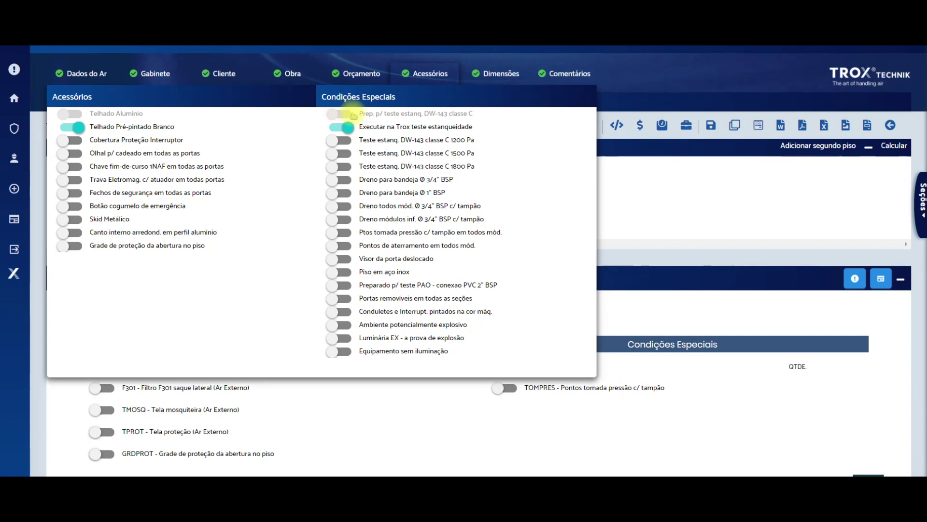
Add two F301 side-pull filters to the Admissão/Caixa Mistura section, and enable TOMPRES pressure points with an increased quantity
{"action": "scroll", "coordinate": [104, 325], "scroll_direction": "down", "scroll_amount": 2}
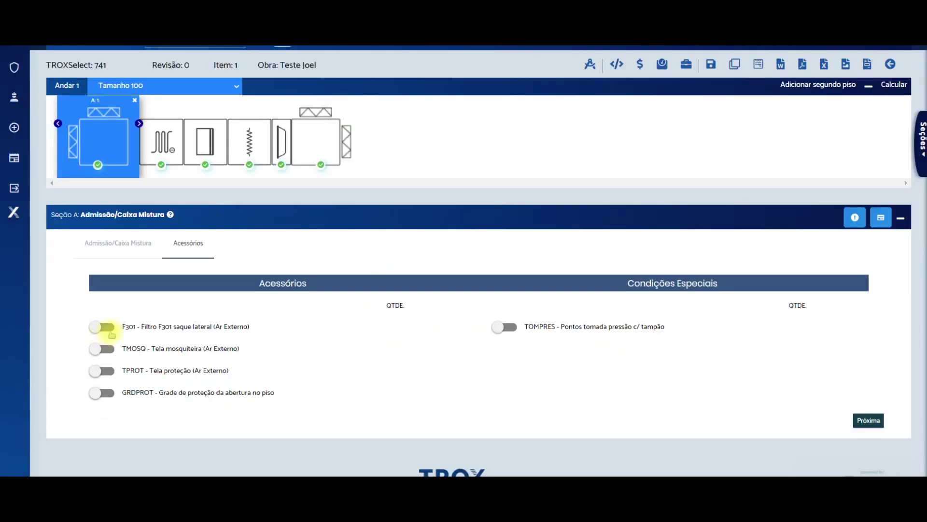
{"action": "left_click", "coordinate": [108, 331]}
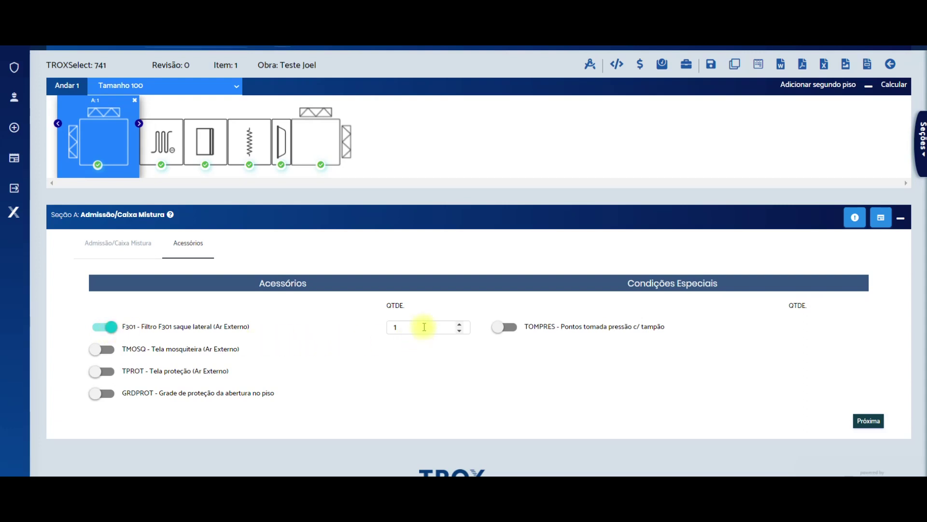
{"action": "left_click", "coordinate": [459, 325]}
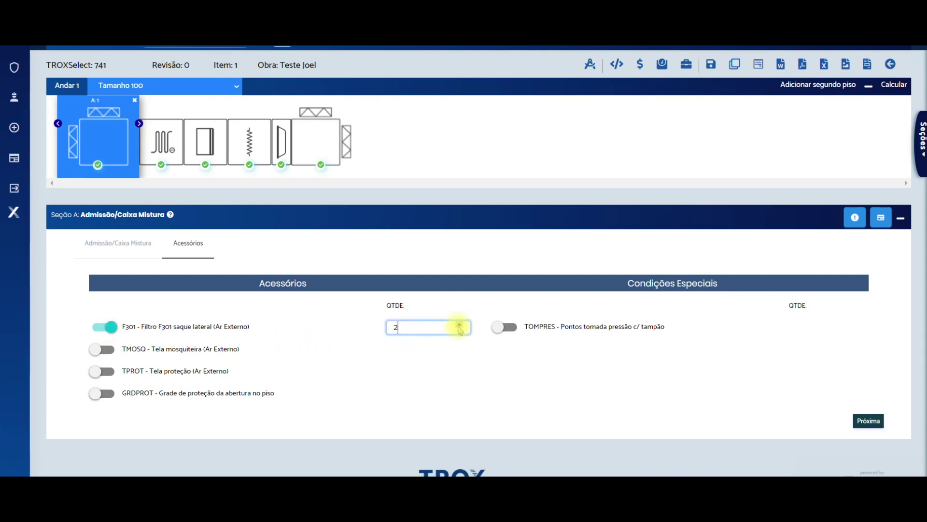
{"action": "left_click", "coordinate": [436, 347]}
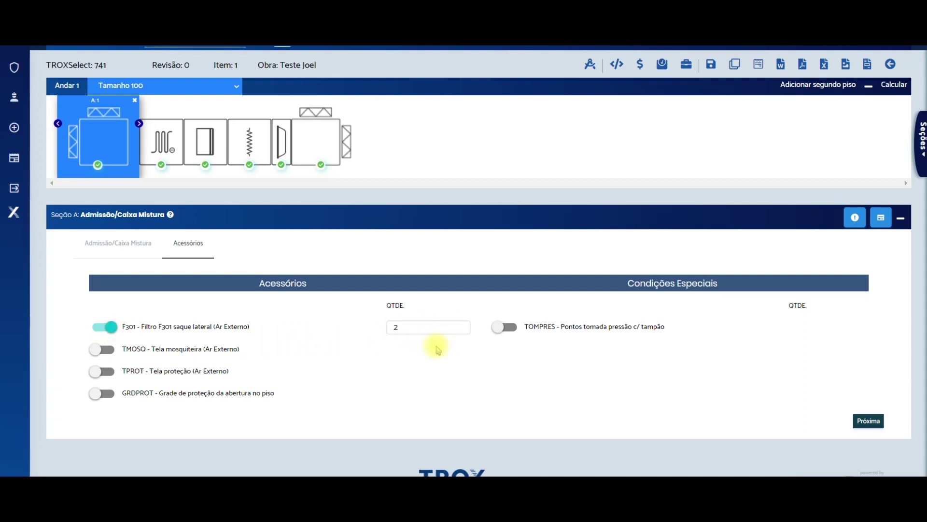
{"action": "left_click", "coordinate": [510, 329]}
{"action": "left_click", "coordinate": [860, 322]}
{"action": "left_click", "coordinate": [861, 323]}
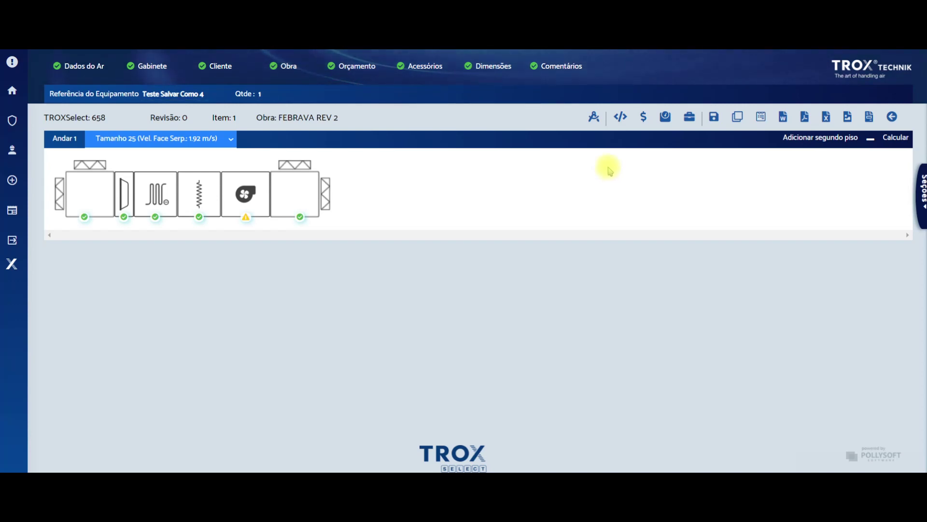
Open the machine drawing of Teste Salvar Como 4 and examine its section positions and module dimensions
{"action": "left_click", "coordinate": [596, 118]}
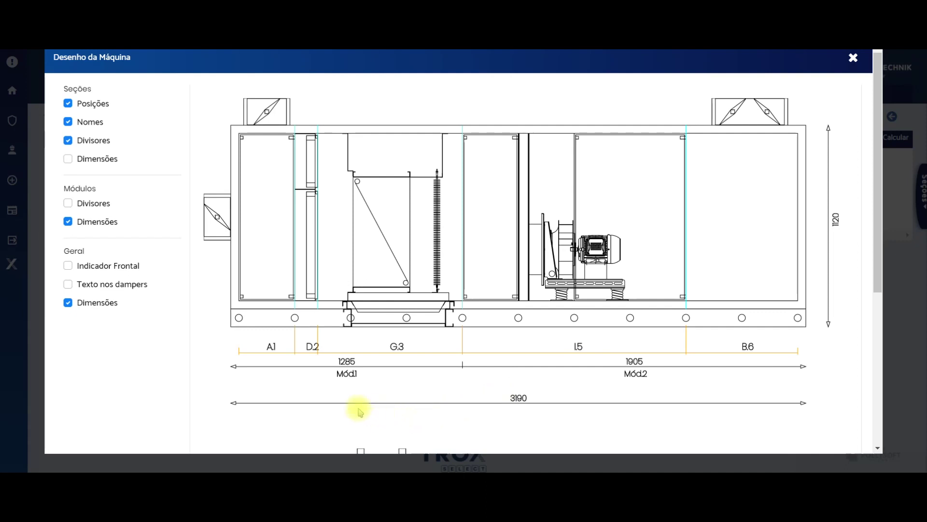
{"action": "left_click", "coordinate": [342, 383]}
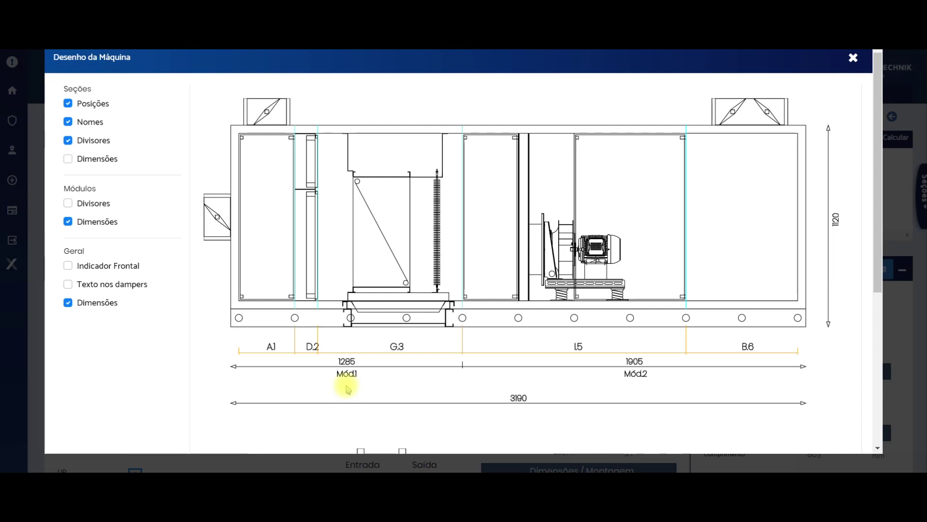
{"action": "left_click", "coordinate": [301, 358]}
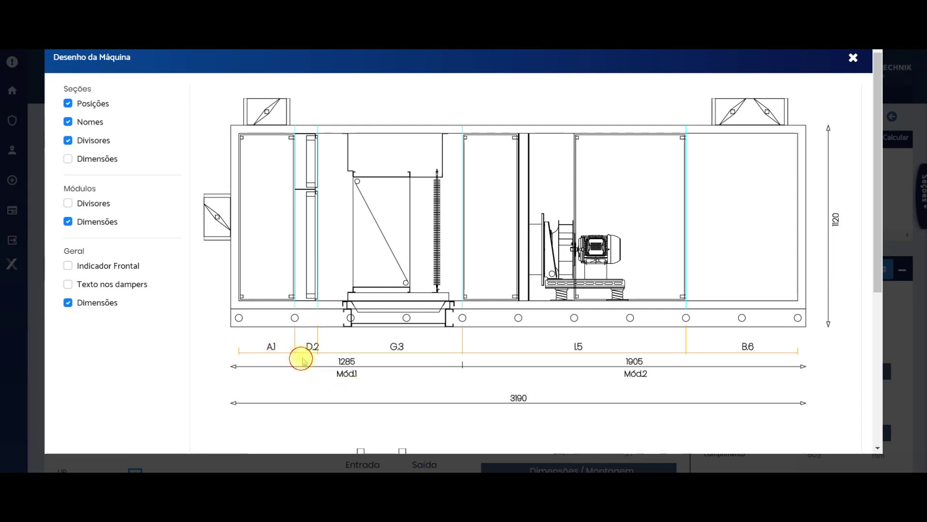
{"action": "left_click", "coordinate": [399, 359]}
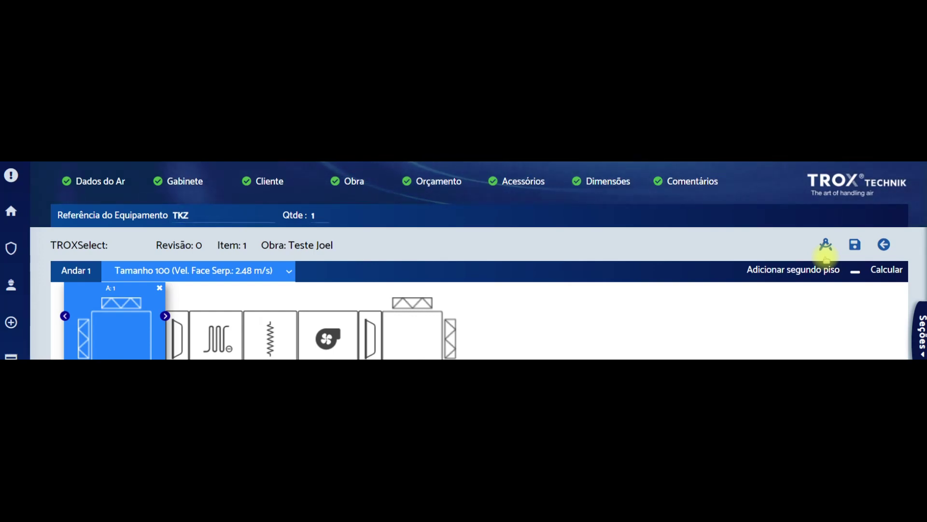
Open the TKZ equipment's machine drawing and examine its side and top views down to the download options
{"action": "left_click", "coordinate": [826, 251]}
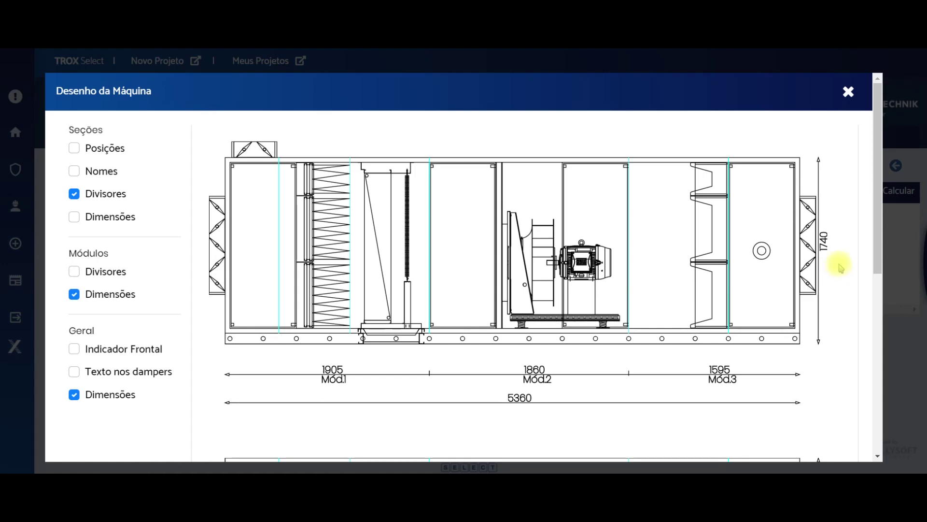
{"action": "scroll", "coordinate": [841, 268], "scroll_direction": "down", "scroll_amount": 8}
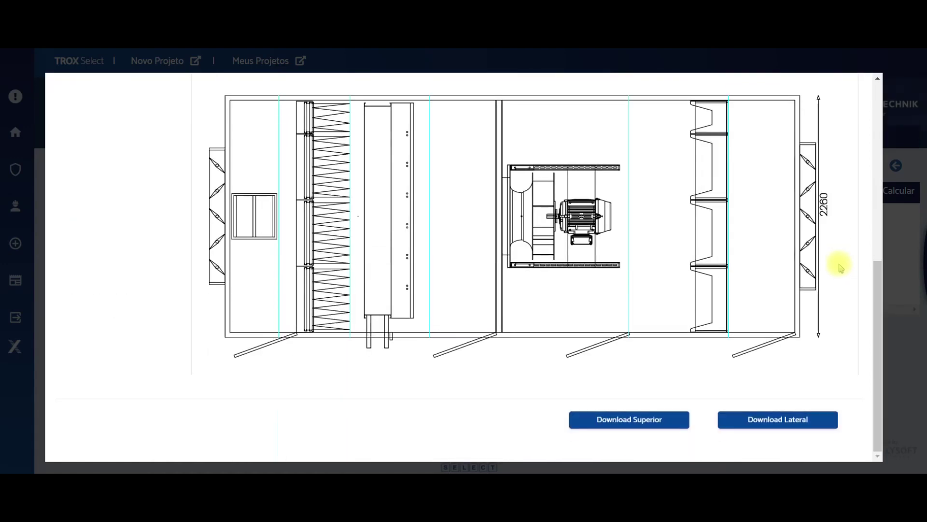
{"action": "scroll", "coordinate": [841, 267], "scroll_direction": "down", "scroll_amount": 2}
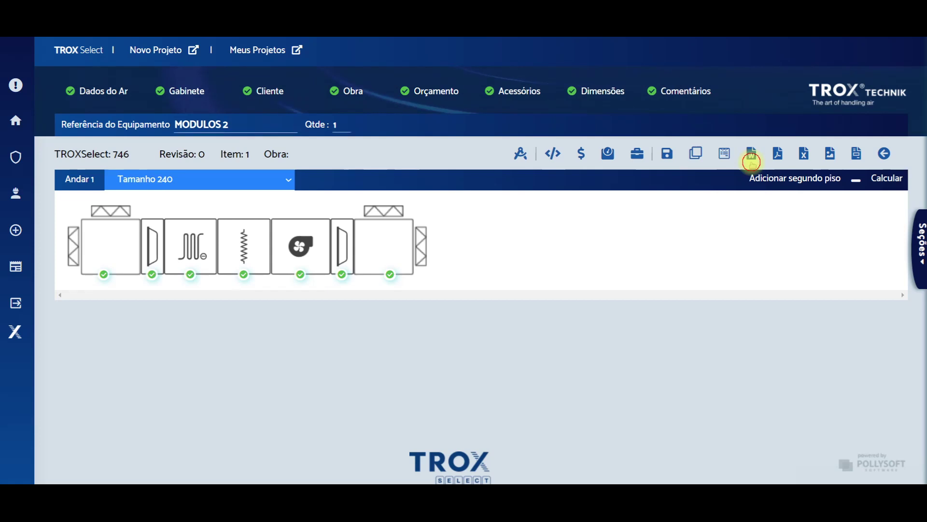
Export the MODULOS 2 equipment as a Word document and review its technical specification sheet
{"action": "left_click", "coordinate": [751, 154]}
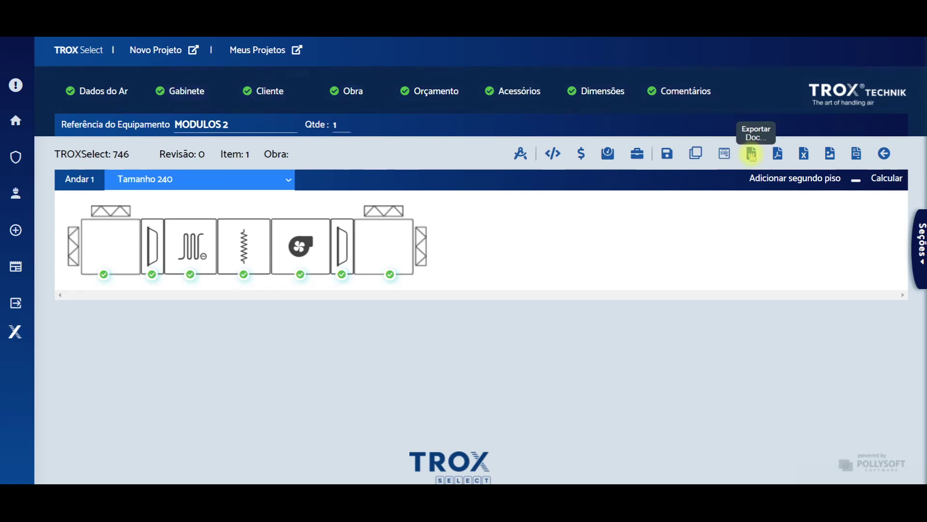
{"action": "left_click", "coordinate": [752, 154]}
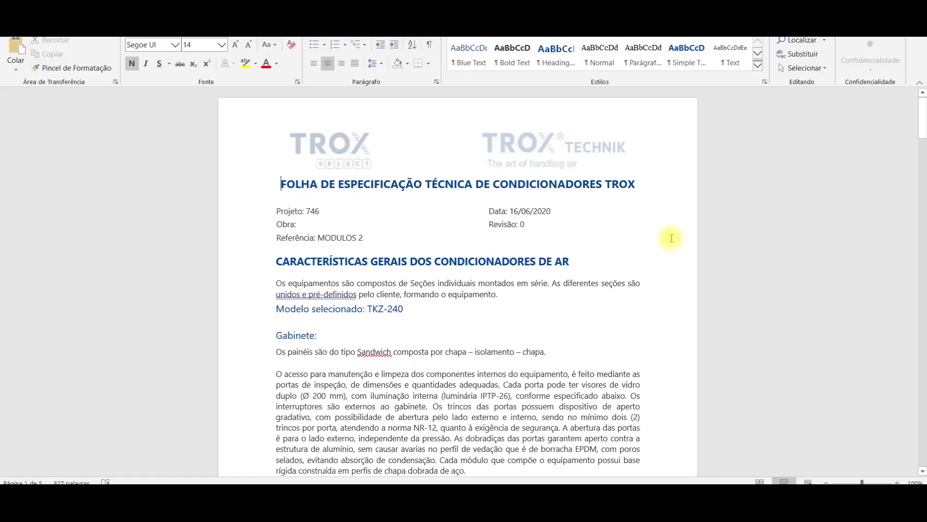
{"action": "scroll", "coordinate": [672, 239], "scroll_direction": "down", "scroll_amount": 10}
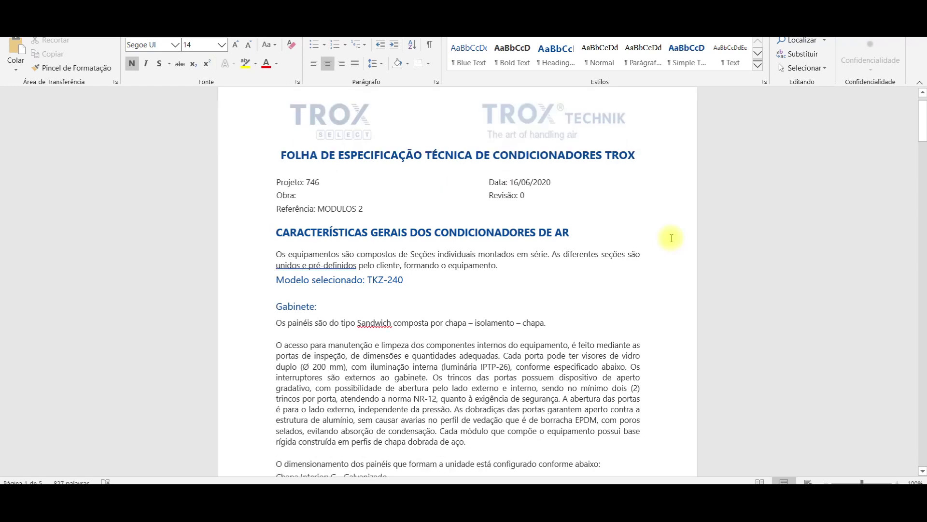
{"action": "scroll", "coordinate": [671, 238], "scroll_direction": "down", "scroll_amount": 15}
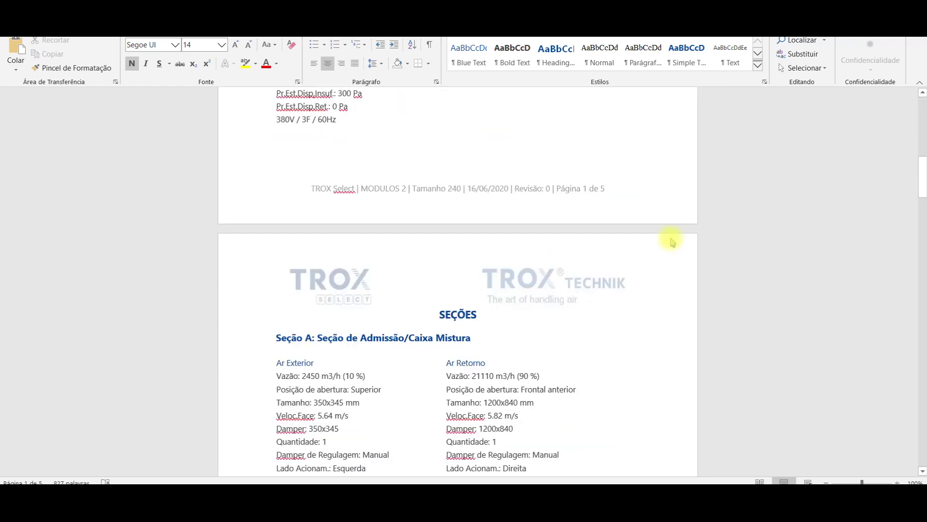
Examine the remaining section data in the MODULOS 2 Word specification, from the intake section to the H13 filter section
{"action": "scroll", "coordinate": [672, 238], "scroll_direction": "down", "scroll_amount": 15}
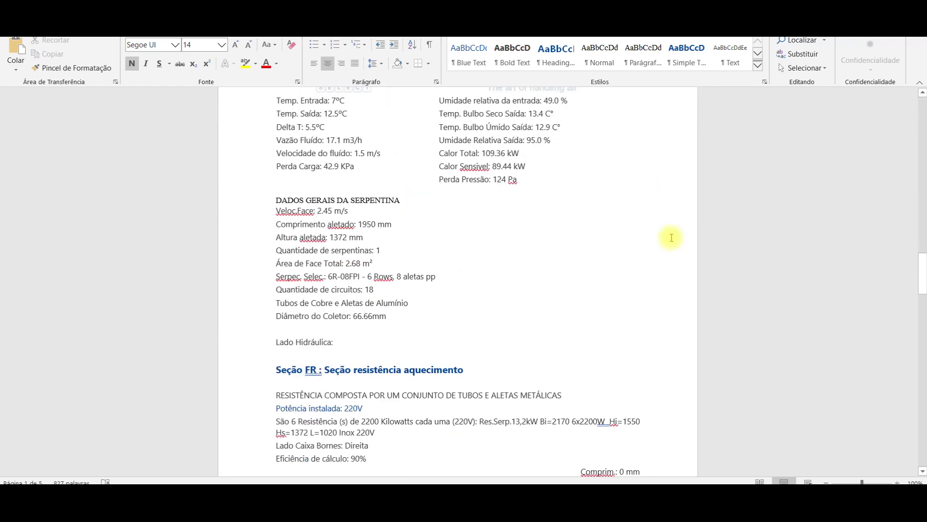
{"action": "scroll", "coordinate": [671, 238], "scroll_direction": "down", "scroll_amount": 15}
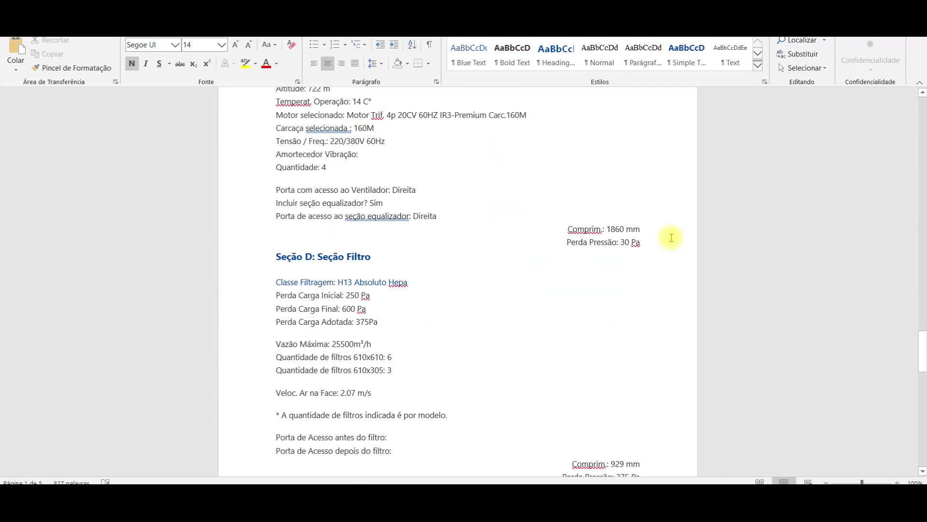
{"action": "scroll", "coordinate": [671, 238], "scroll_direction": "down", "scroll_amount": 5}
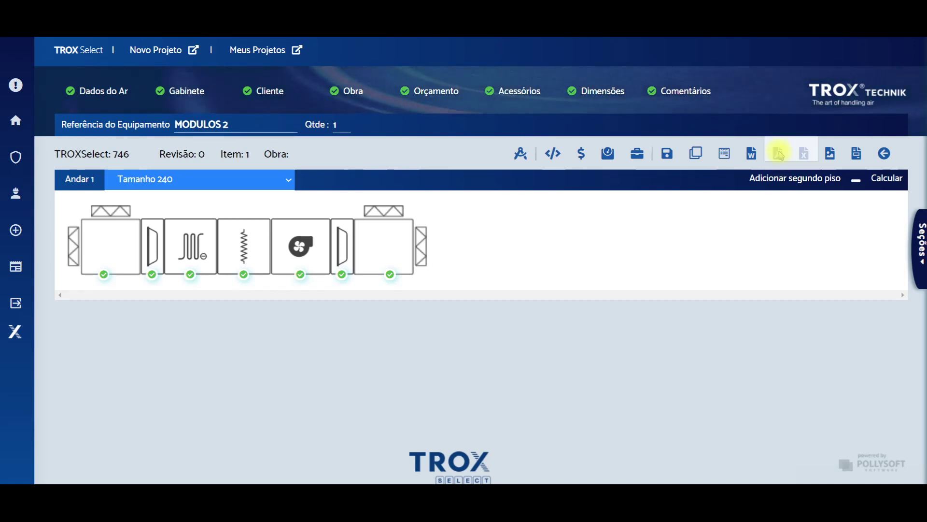
Export the compact PDF data sheet of MODULOS 2 with the br language option and review its module and section data
{"action": "left_click", "coordinate": [778, 152]}
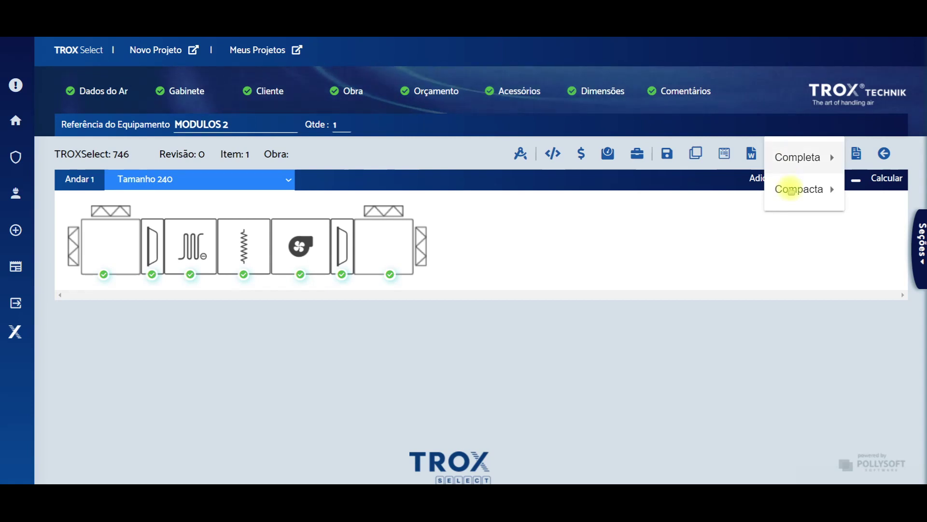
{"action": "mouse_move", "coordinate": [791, 190]}
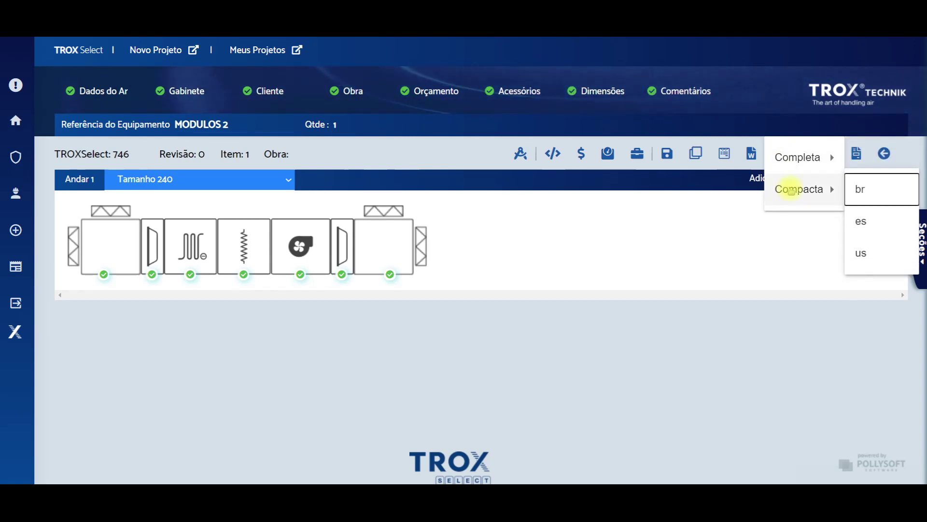
{"action": "left_click", "coordinate": [873, 188]}
{"action": "scroll", "coordinate": [712, 219], "scroll_direction": "down", "scroll_amount": 5}
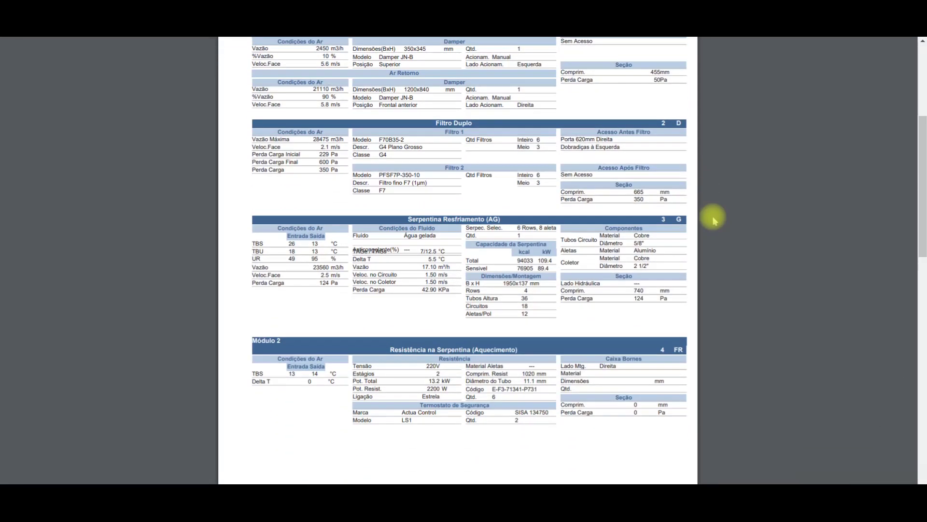
{"action": "scroll", "coordinate": [714, 220], "scroll_direction": "down", "scroll_amount": 10}
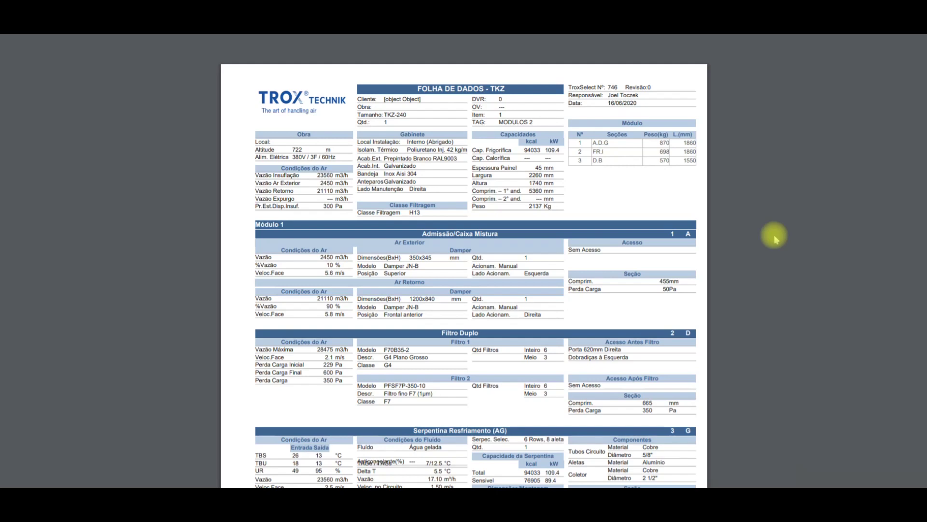
{"action": "left_click", "coordinate": [313, 129]}
{"action": "left_click", "coordinate": [501, 141]}
{"action": "left_click", "coordinate": [876, 480]}
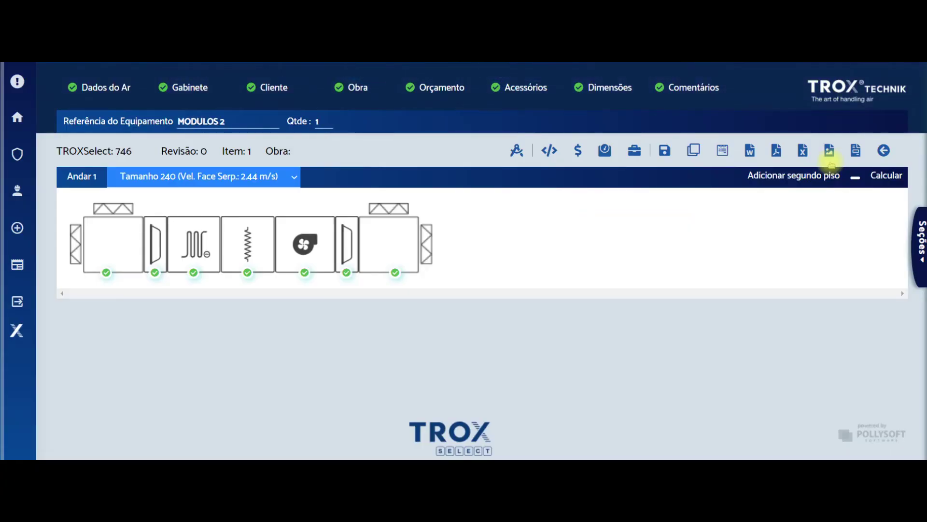
Export the MODULOS 2 drawing and examine its views, and export its Cito drawing in A2 format with the br language option
{"action": "left_click", "coordinate": [828, 152]}
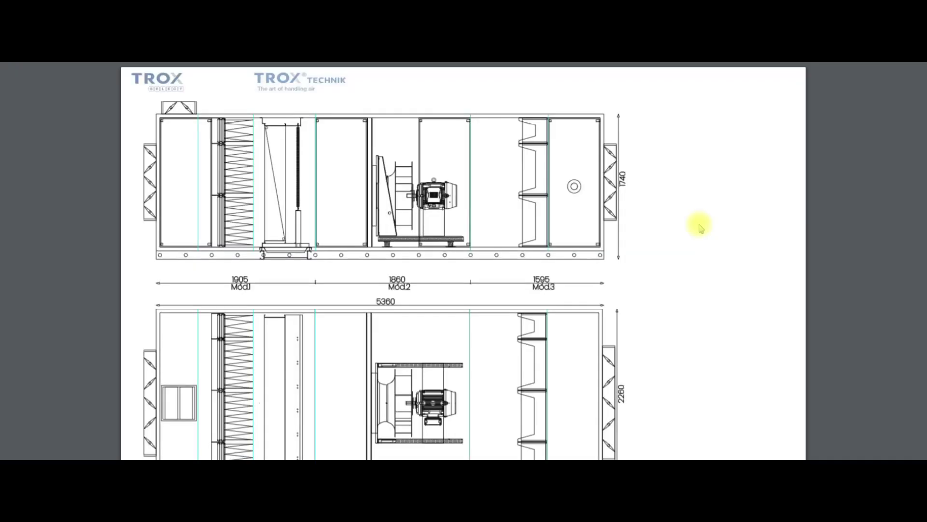
{"action": "scroll", "coordinate": [701, 227], "scroll_direction": "down", "scroll_amount": 2}
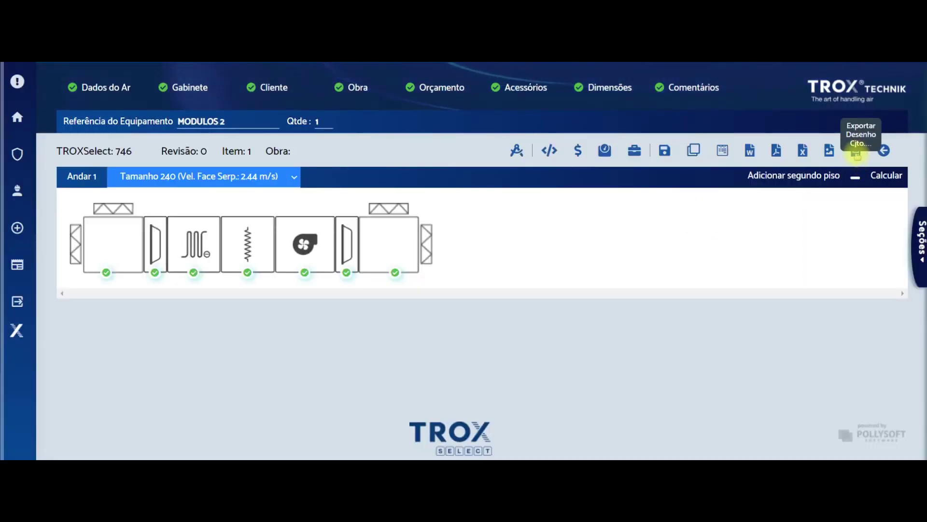
{"action": "left_click", "coordinate": [856, 152]}
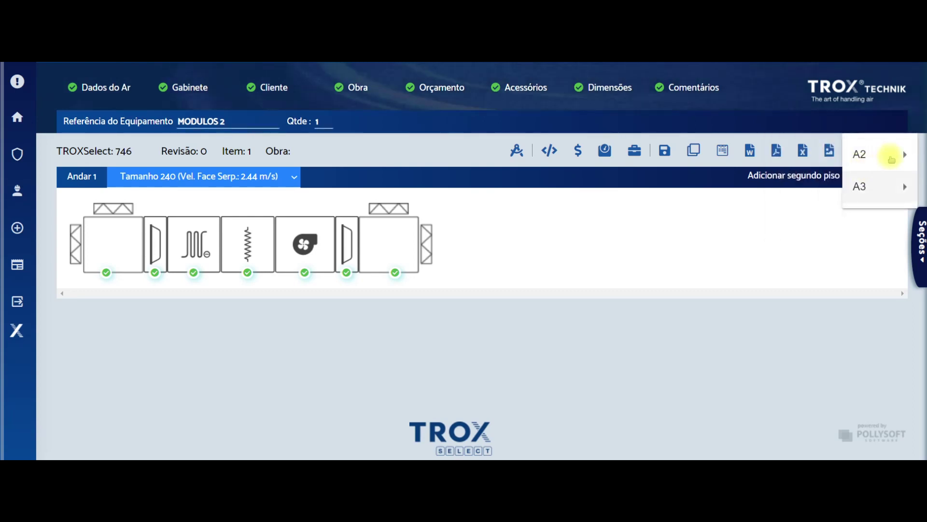
{"action": "left_click", "coordinate": [855, 154]}
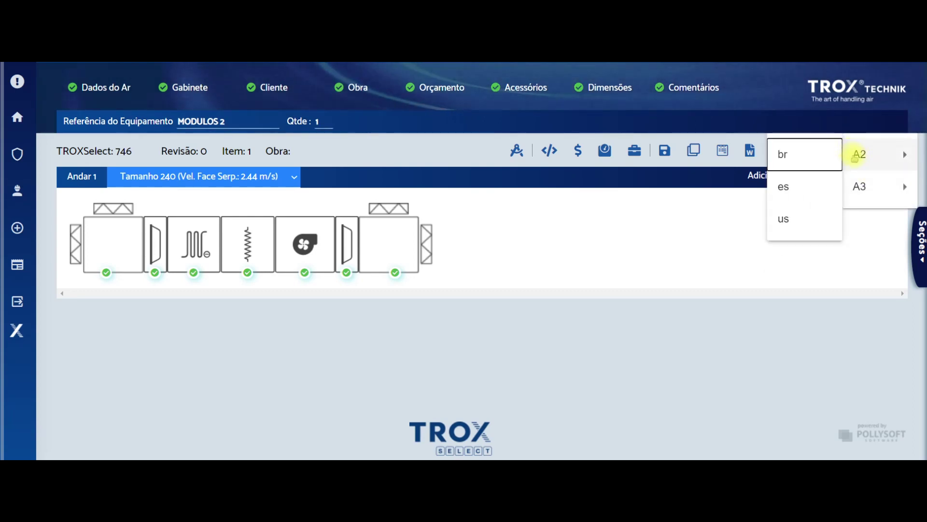
{"action": "left_click", "coordinate": [815, 157]}
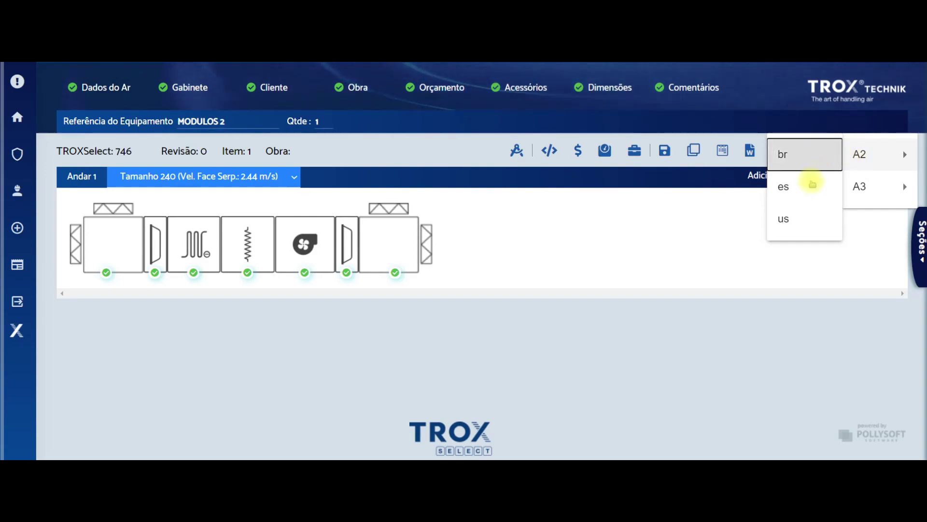